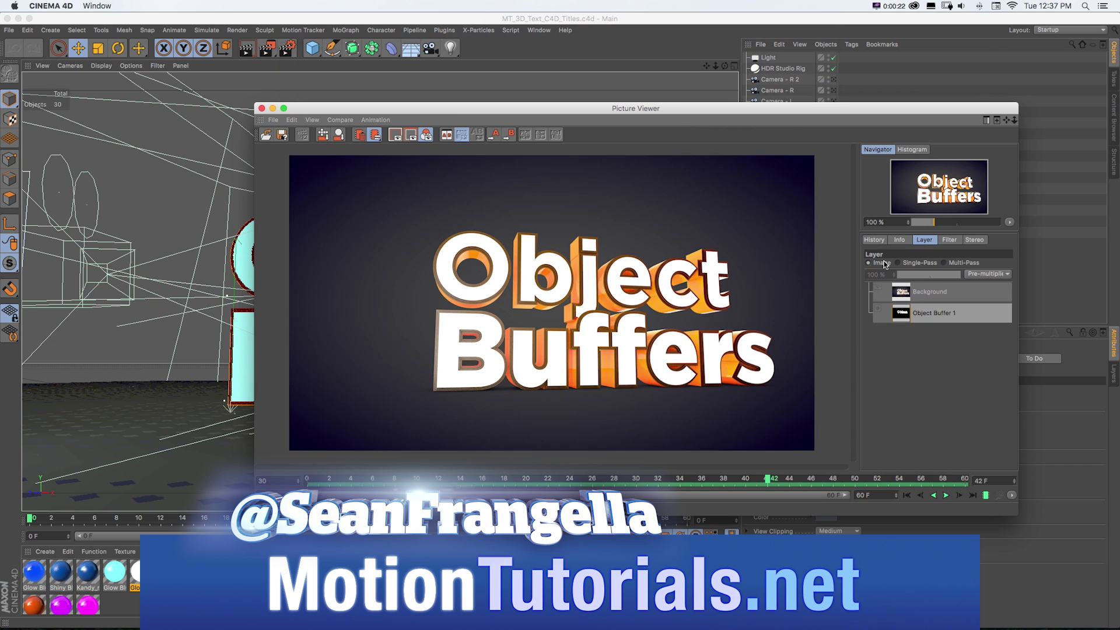
Show only the Object Buffer 1 pass in the Picture Viewer, then switch to Photoshop
{"action": "left_click", "coordinate": [900, 263]}
{"action": "key", "text": "super+Tab"}
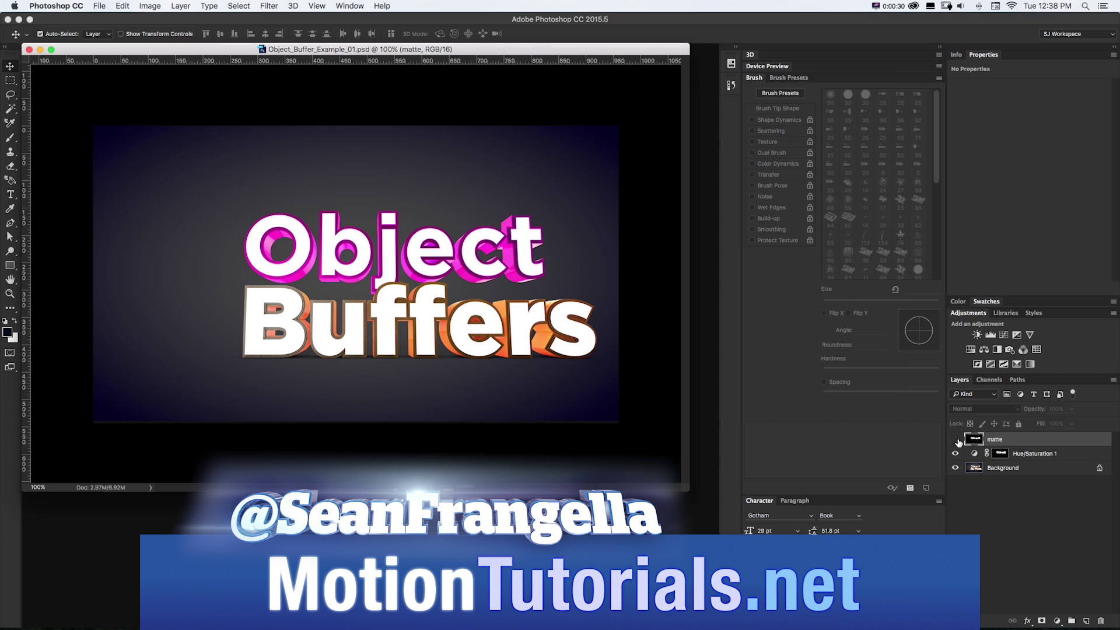
Toggle the white Object matte layer's visibility, leaving it hidden to reveal the colour render
{"action": "left_click", "coordinate": [957, 439]}
{"action": "left_click", "coordinate": [956, 439]}
{"action": "left_click", "coordinate": [956, 439]}
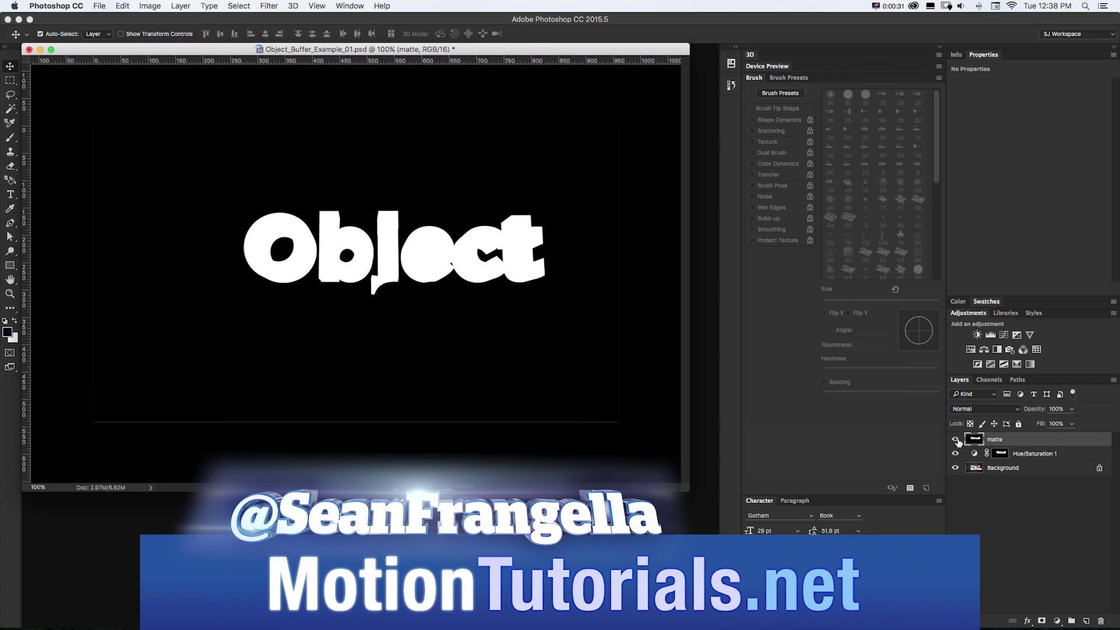
{"action": "key", "text": "super+Tab"}
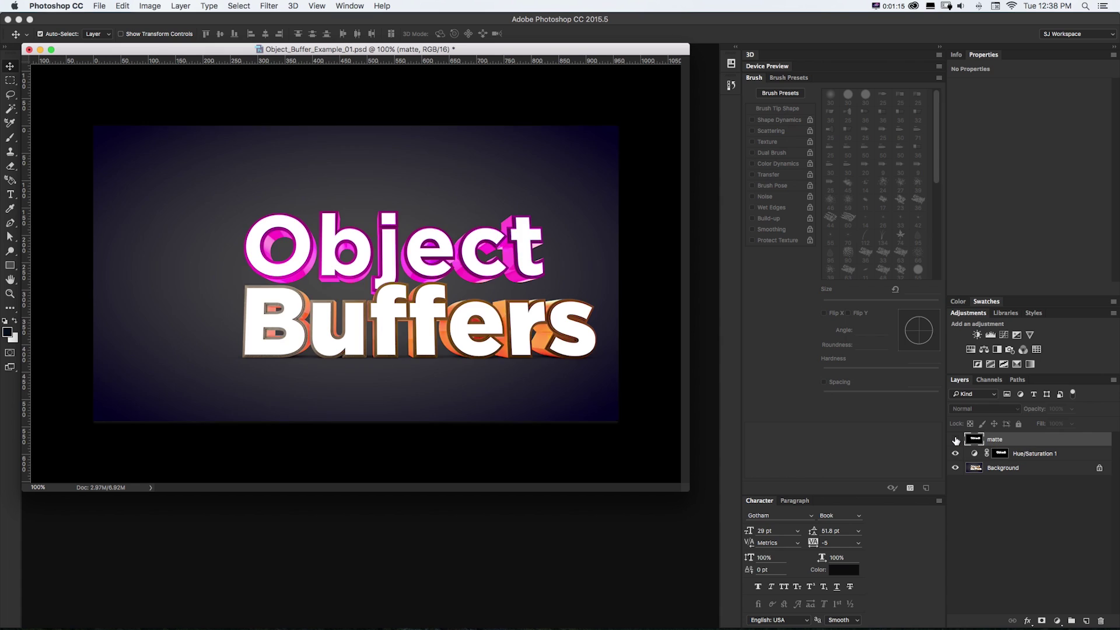
{"action": "left_click", "coordinate": [954, 439]}
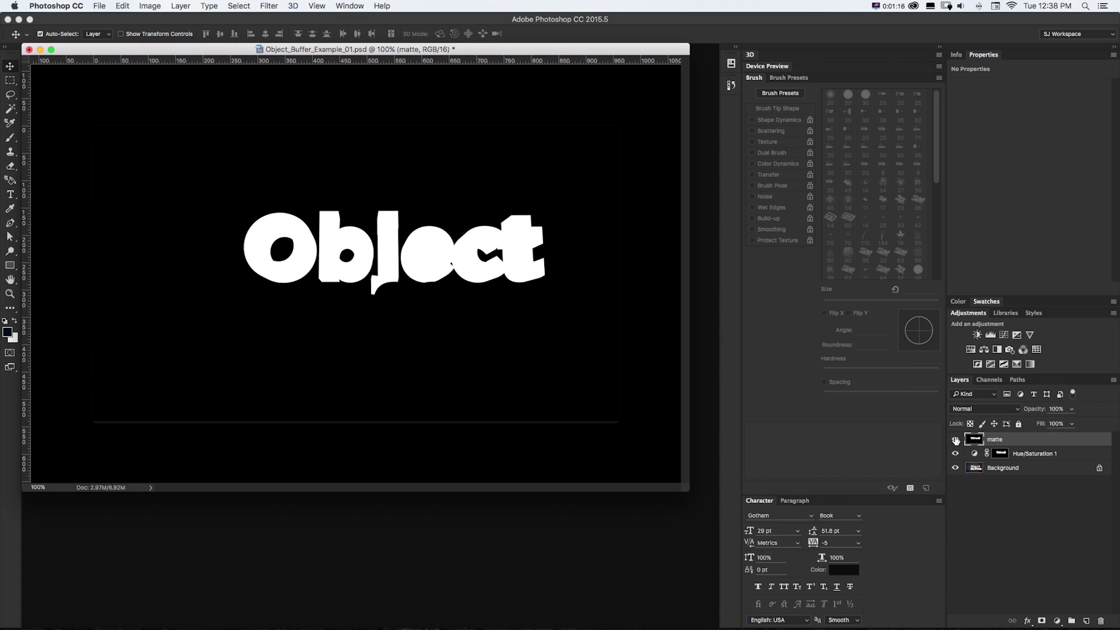
{"action": "left_click", "coordinate": [954, 439]}
{"action": "left_click", "coordinate": [955, 439]}
{"action": "left_click", "coordinate": [954, 439]}
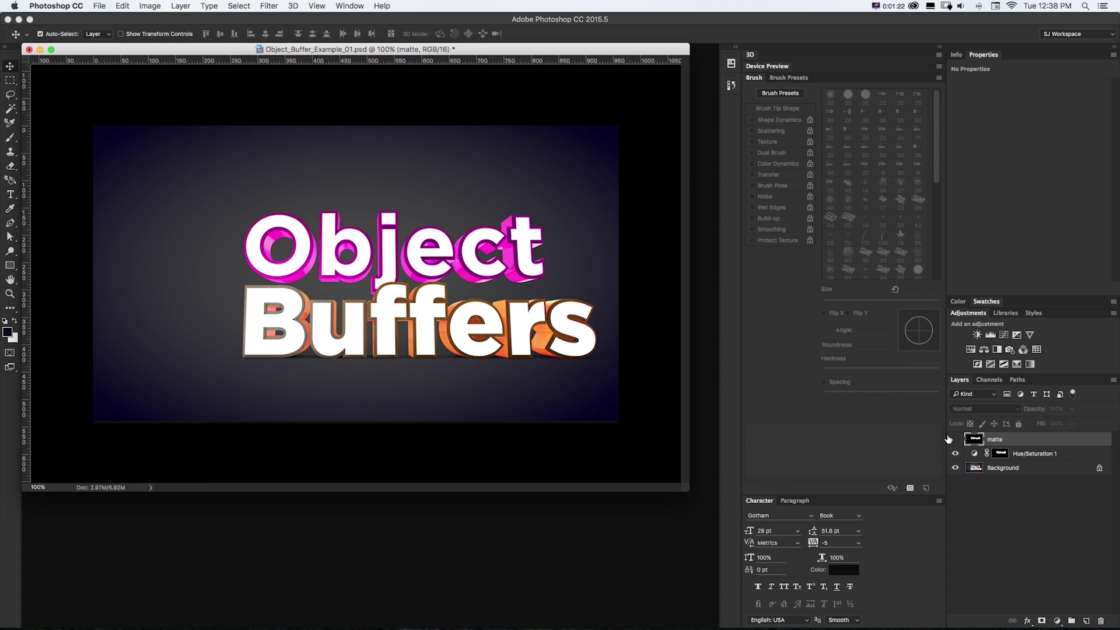
Play and stop the render in the Picture Viewer, then switch to After Effects
{"action": "left_click", "coordinate": [946, 495]}
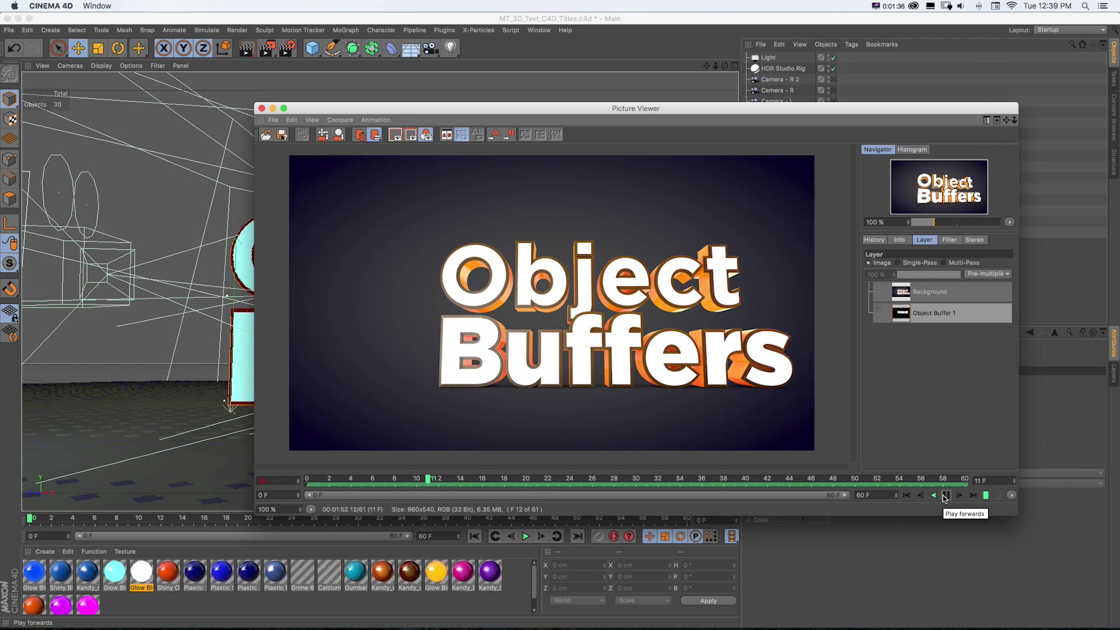
{"action": "left_click", "coordinate": [945, 496]}
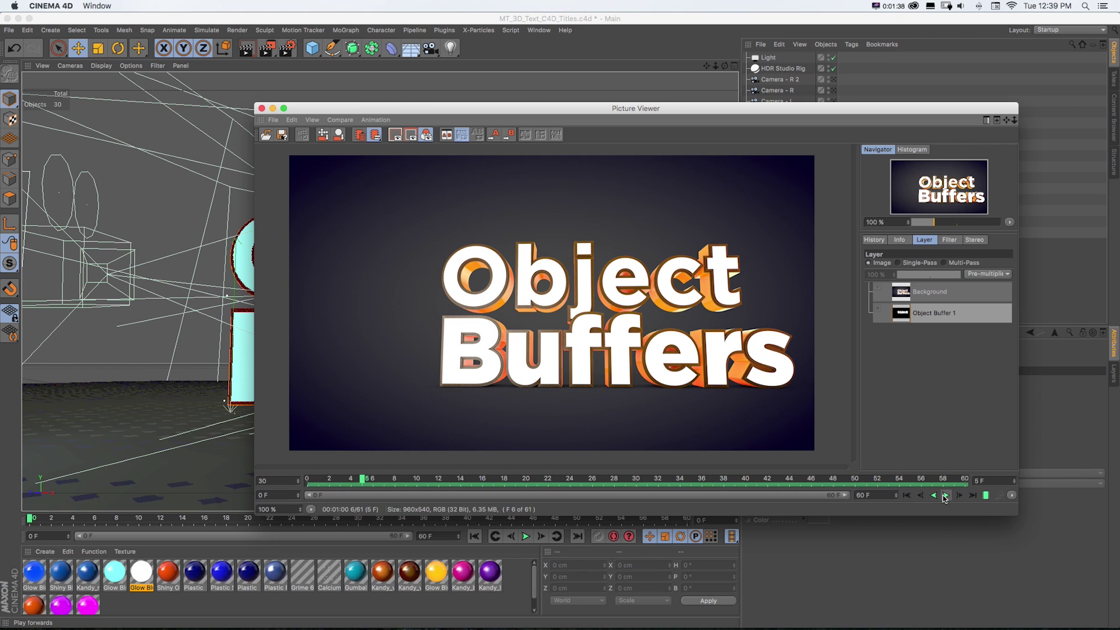
{"action": "key", "text": "super+Tab"}
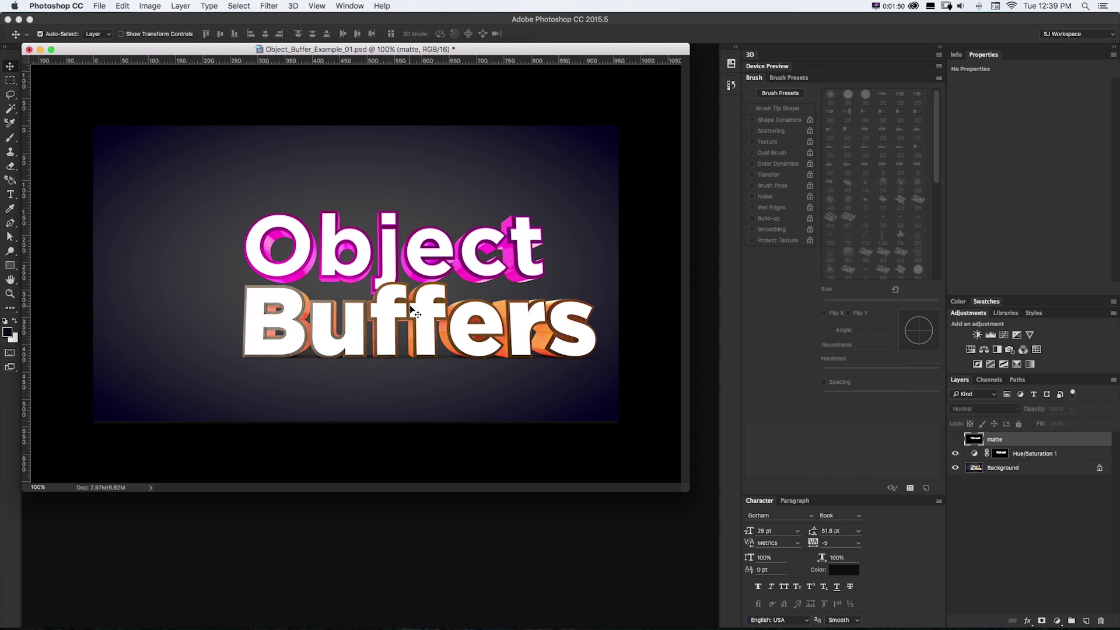
Load the Object matte as a selection and view Hue/Saturation 1 (Hue -80, Saturation +100)
{"action": "left_click", "coordinate": [980, 442], "text": "super"}
{"action": "left_click", "coordinate": [954, 438]}
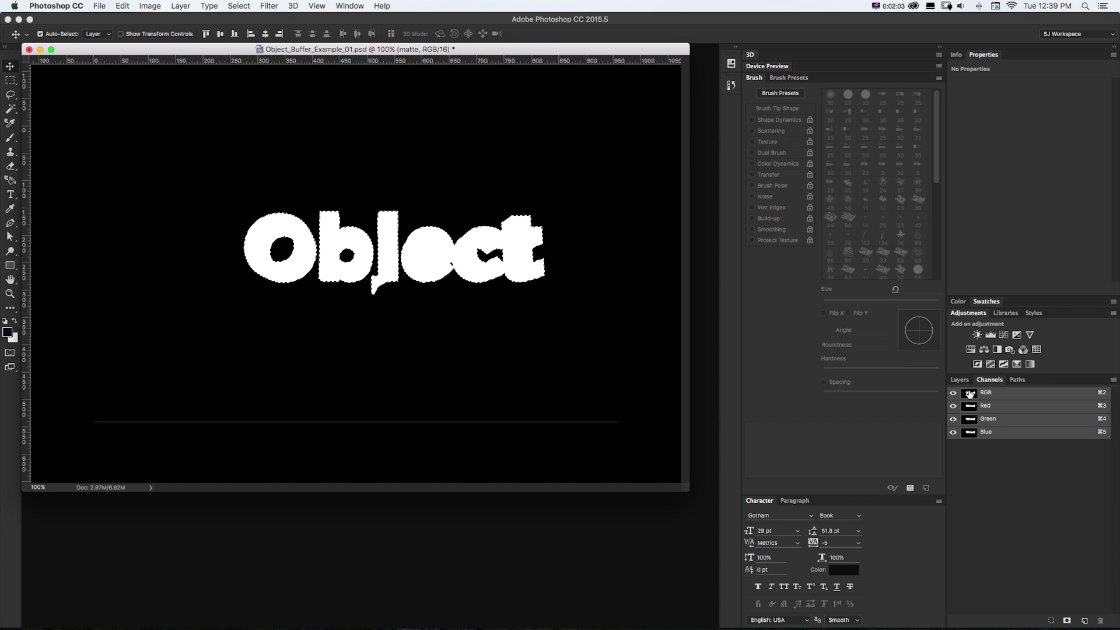
{"action": "left_click", "coordinate": [1018, 457]}
{"action": "left_click", "coordinate": [955, 439]}
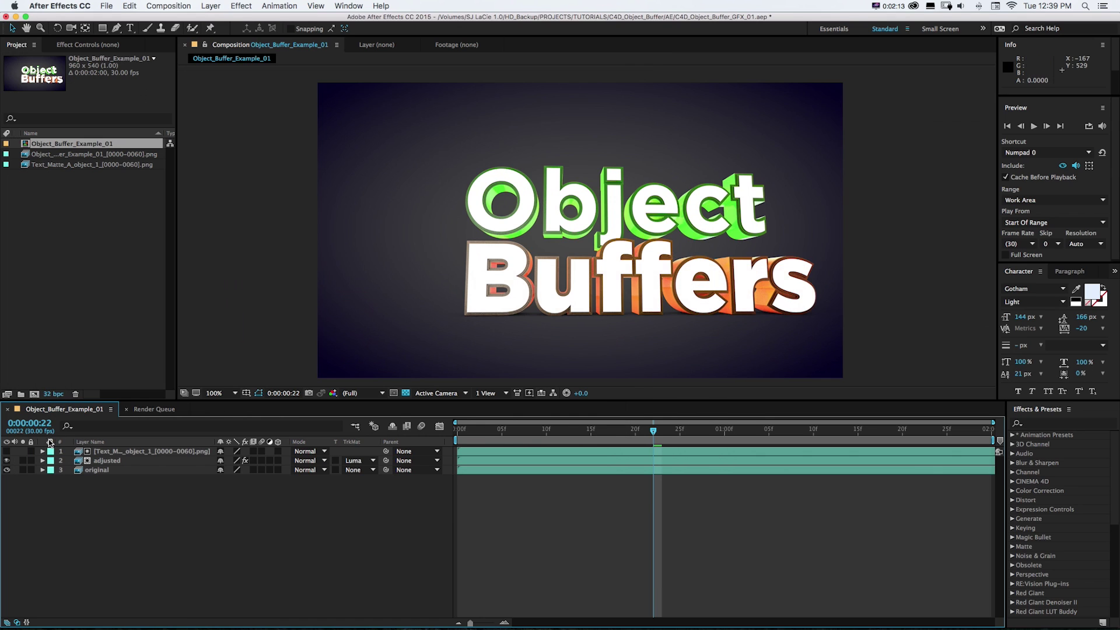
{"action": "left_click", "coordinate": [6, 451]}
{"action": "left_click_drag", "start_coordinate": [518, 429], "coordinate": [591, 429]}
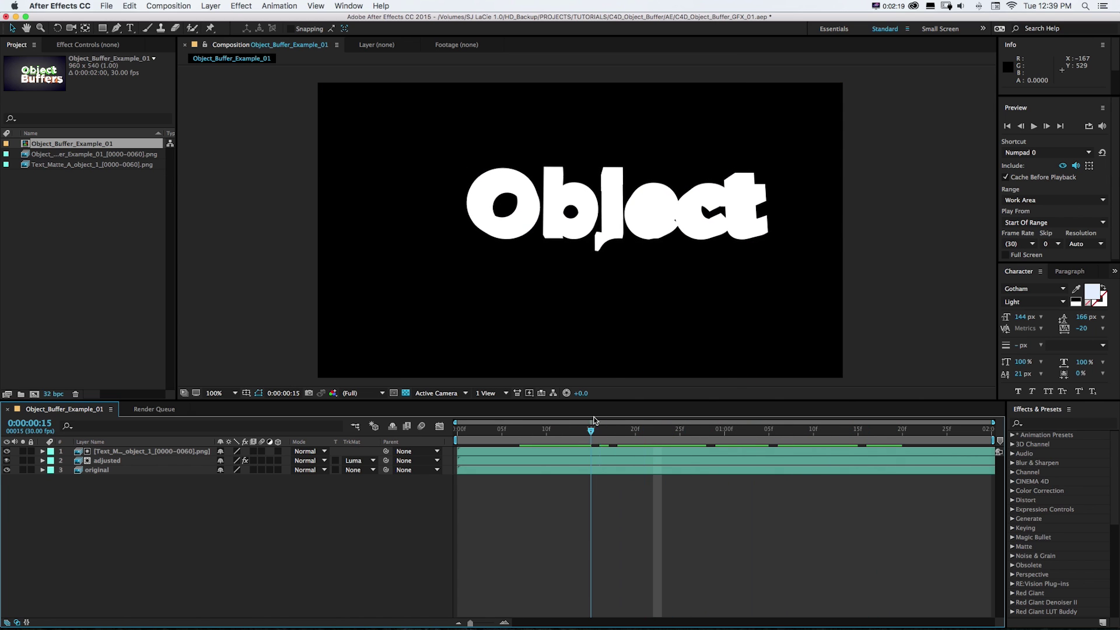
{"action": "left_click", "coordinate": [7, 451]}
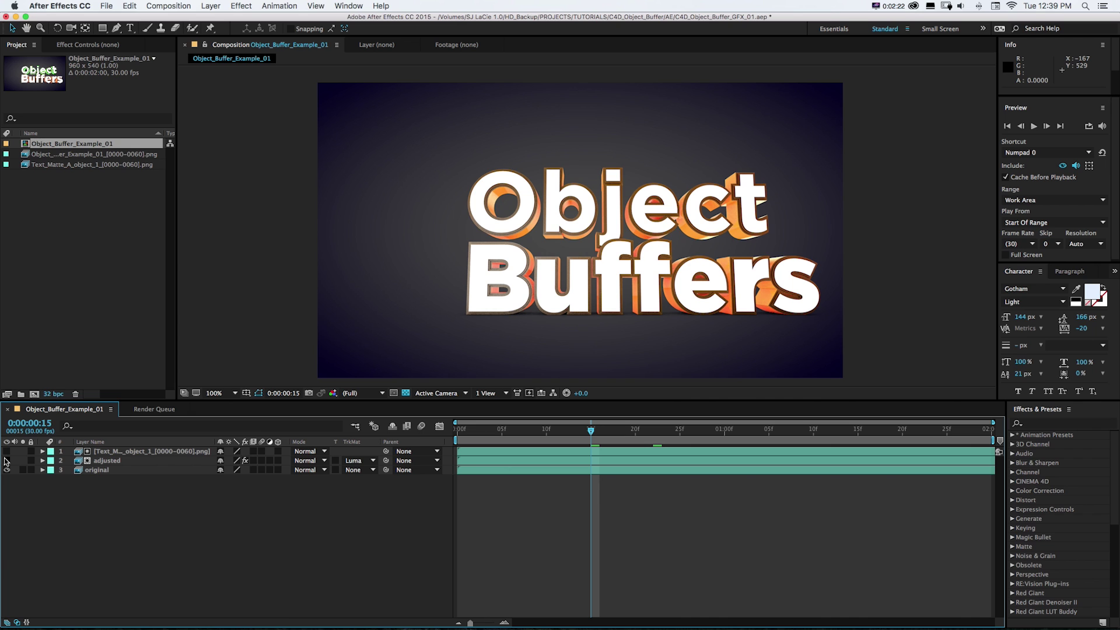
{"action": "key", "text": "space"}
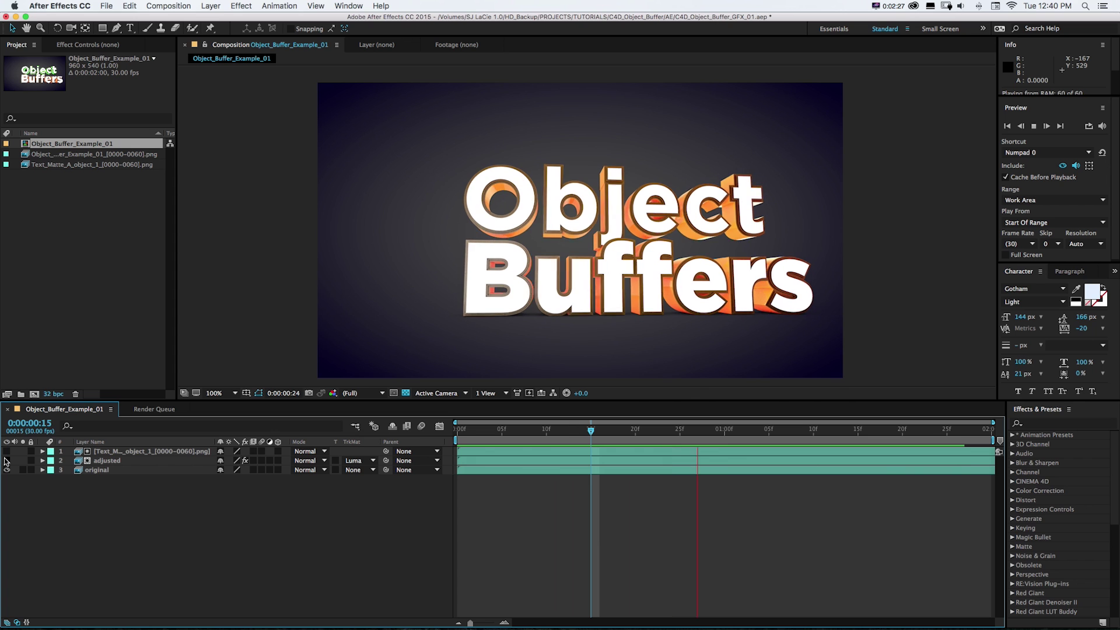
{"action": "left_click", "coordinate": [7, 461]}
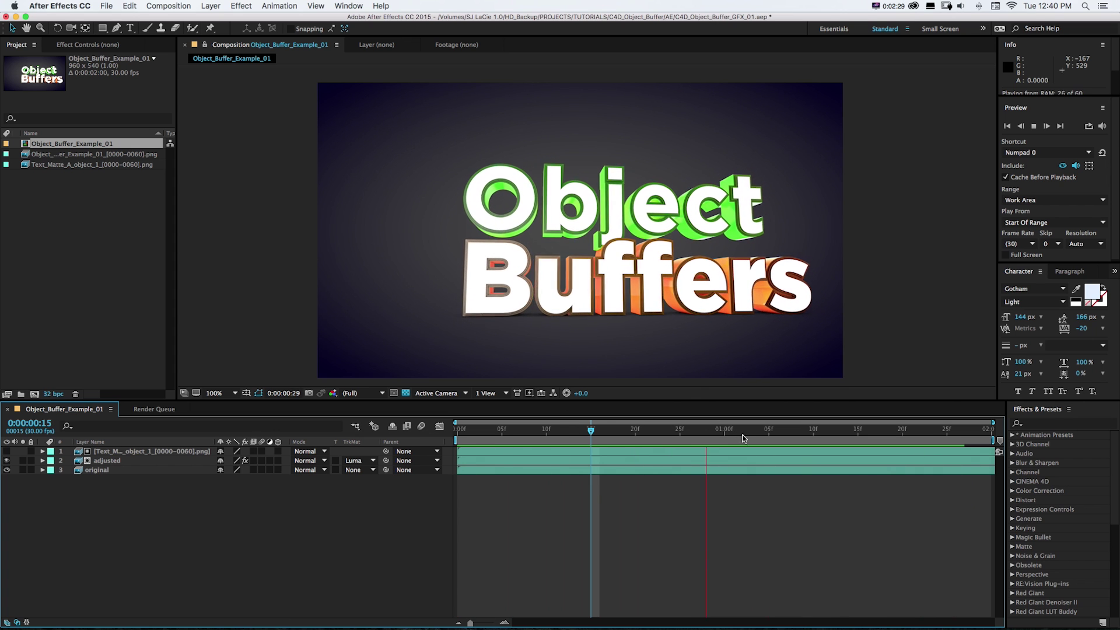
{"action": "left_click_drag", "start_coordinate": [746, 438], "coordinate": [576, 424]}
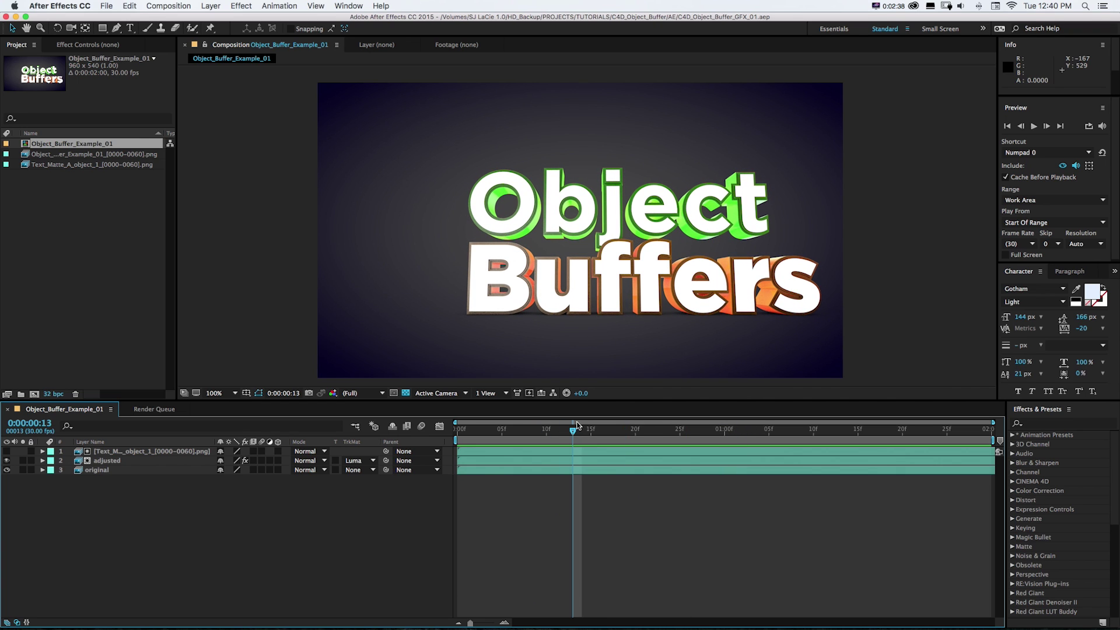
{"action": "key", "text": "super+Tab"}
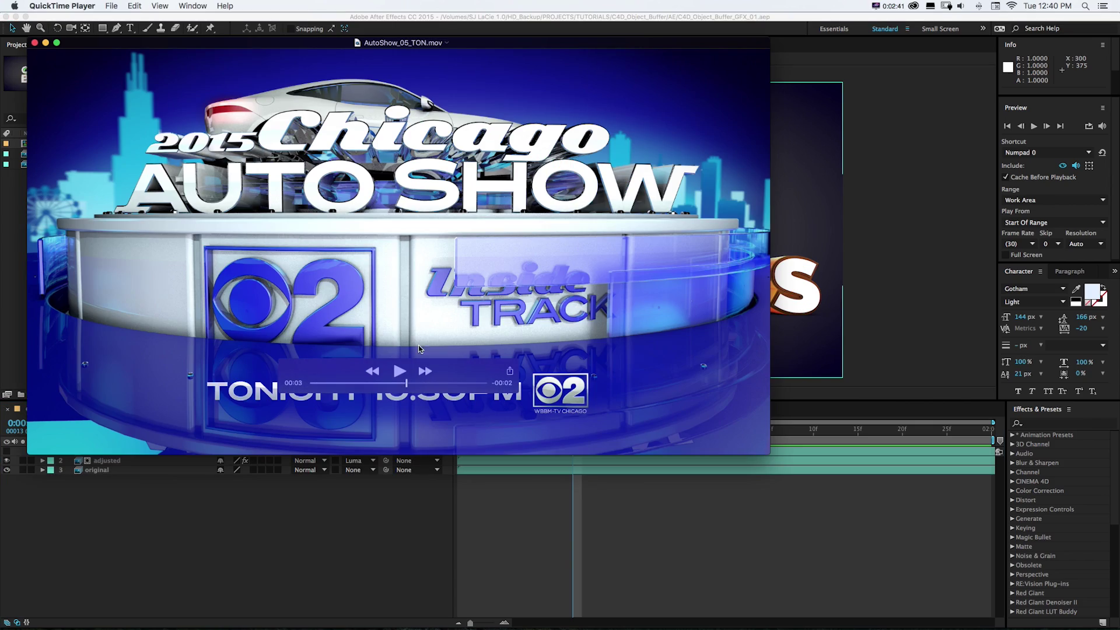
Scrub forward through AutoShow_05_TON.mov in QuickTime, then return to After Effects
{"action": "left_click_drag", "start_coordinate": [411, 383], "coordinate": [462, 383]}
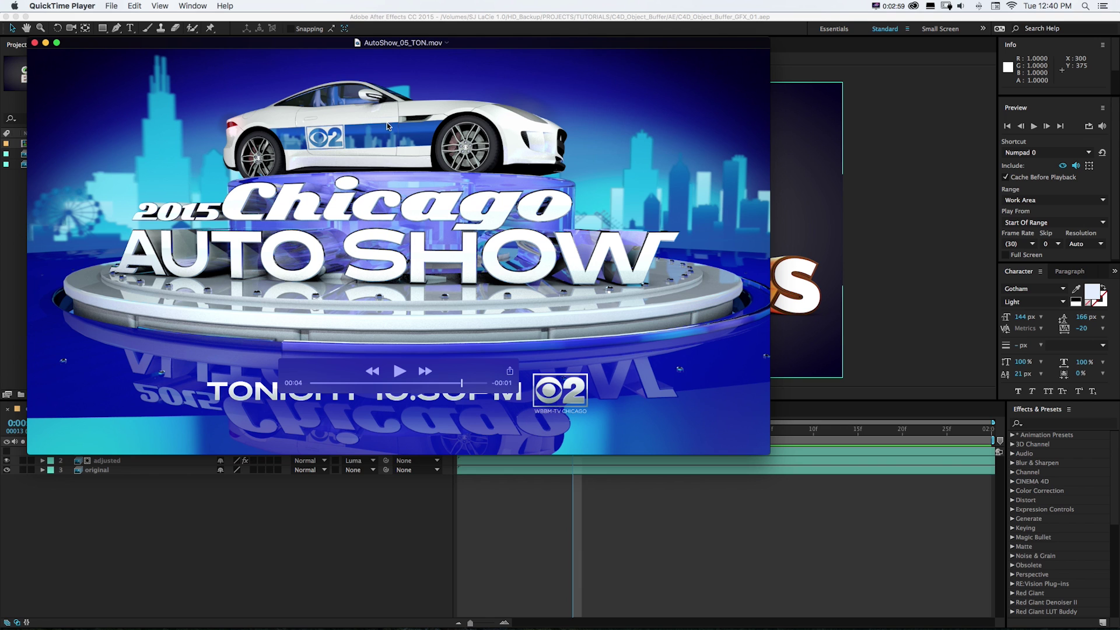
{"action": "key", "text": "super+Tab"}
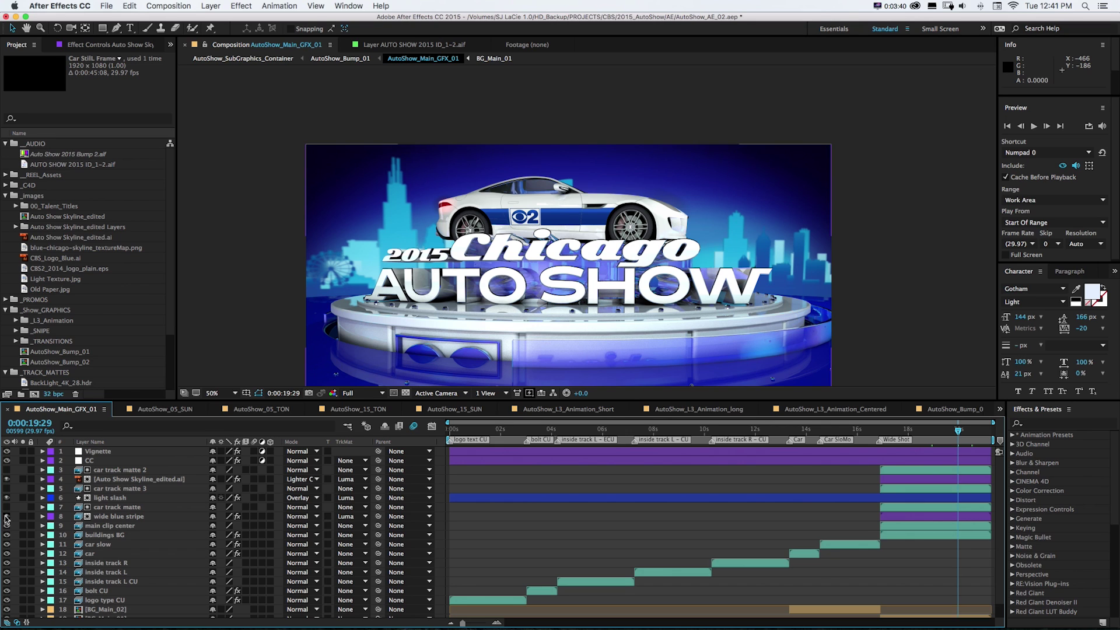
{"action": "left_click", "coordinate": [6, 507]}
{"action": "left_click", "coordinate": [23, 507]}
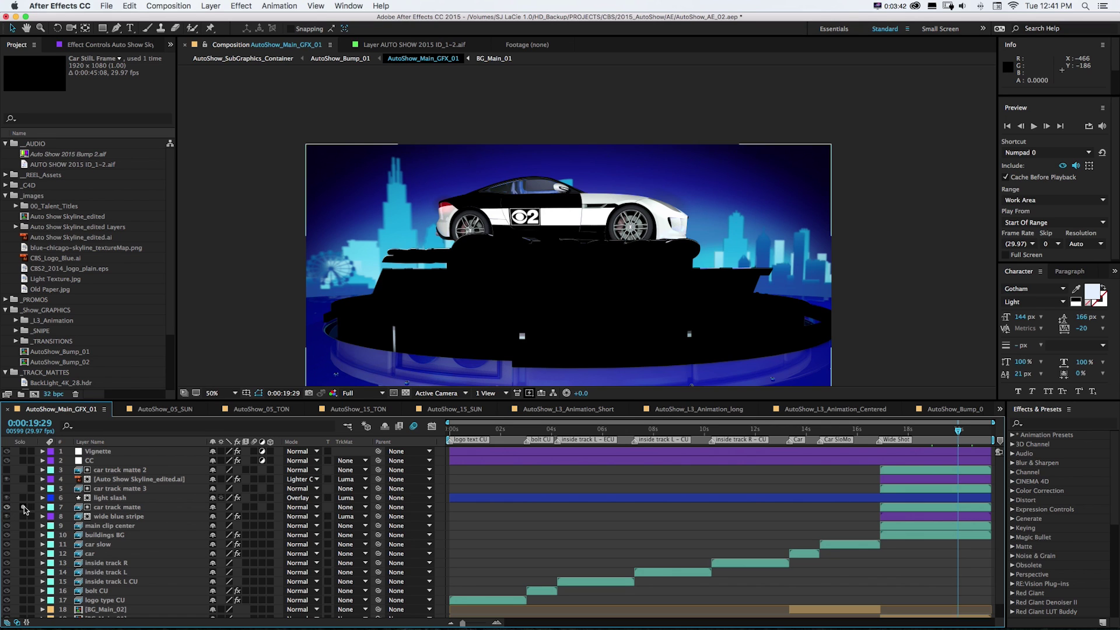
{"action": "left_click_drag", "start_coordinate": [928, 434], "coordinate": [967, 435]}
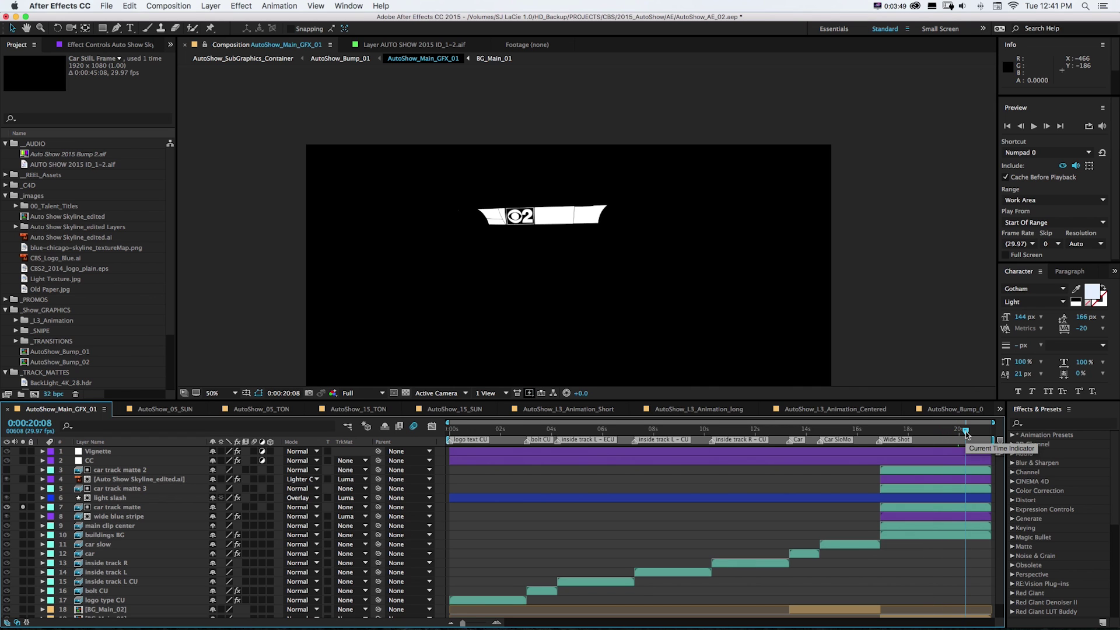
{"action": "left_click", "coordinate": [22, 507]}
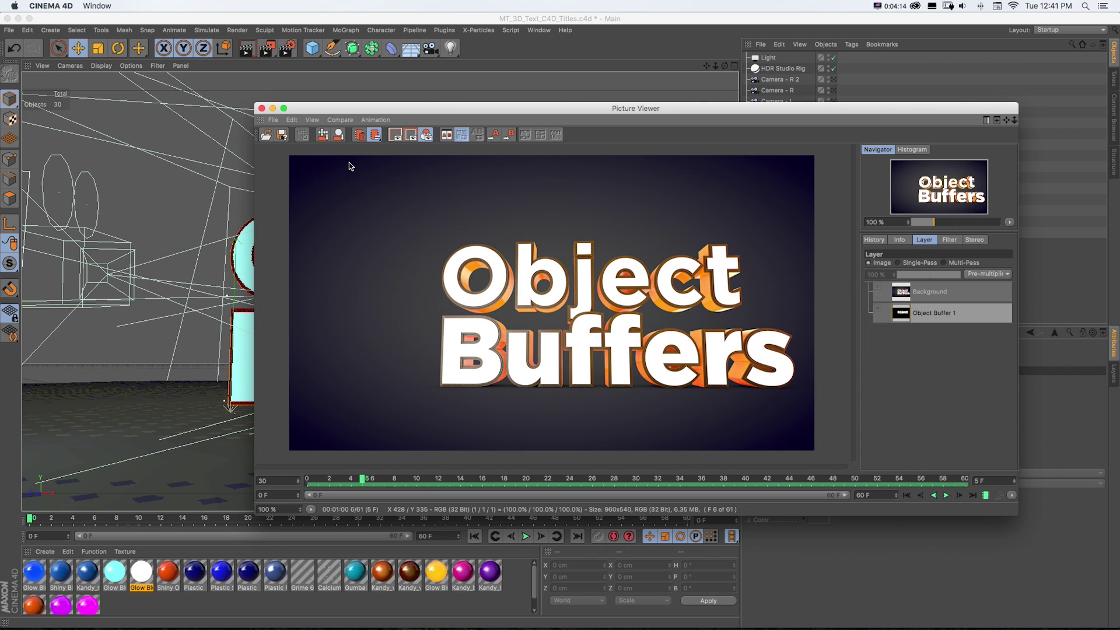
Close the Picture Viewer, delete text 1's Compositing tag, and play the scene
{"action": "left_click", "coordinate": [262, 109]}
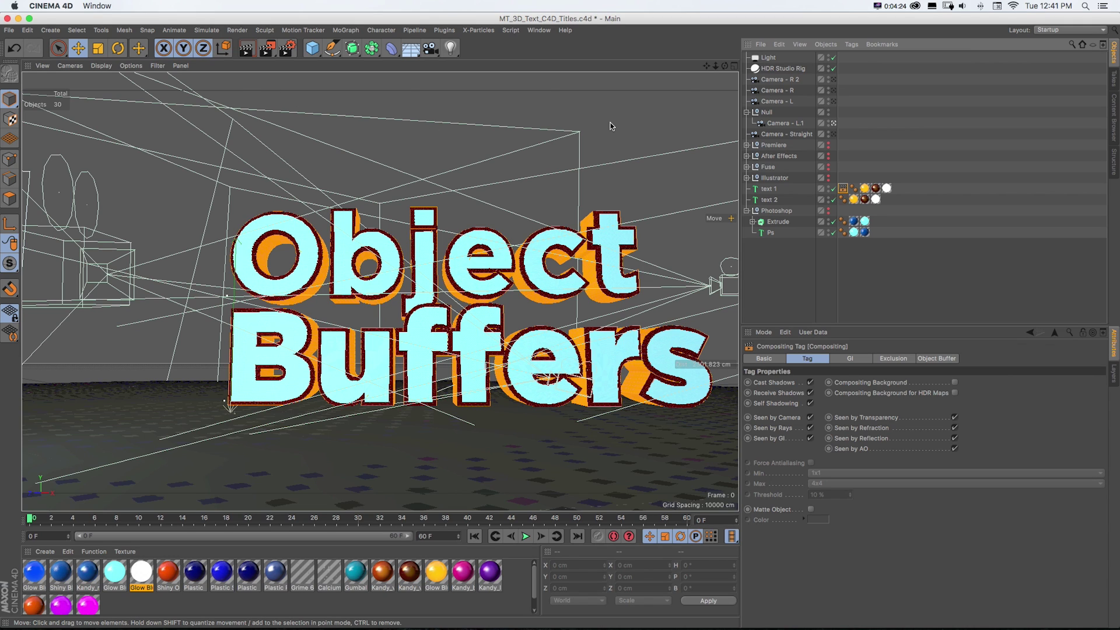
{"action": "key", "text": "Delete"}
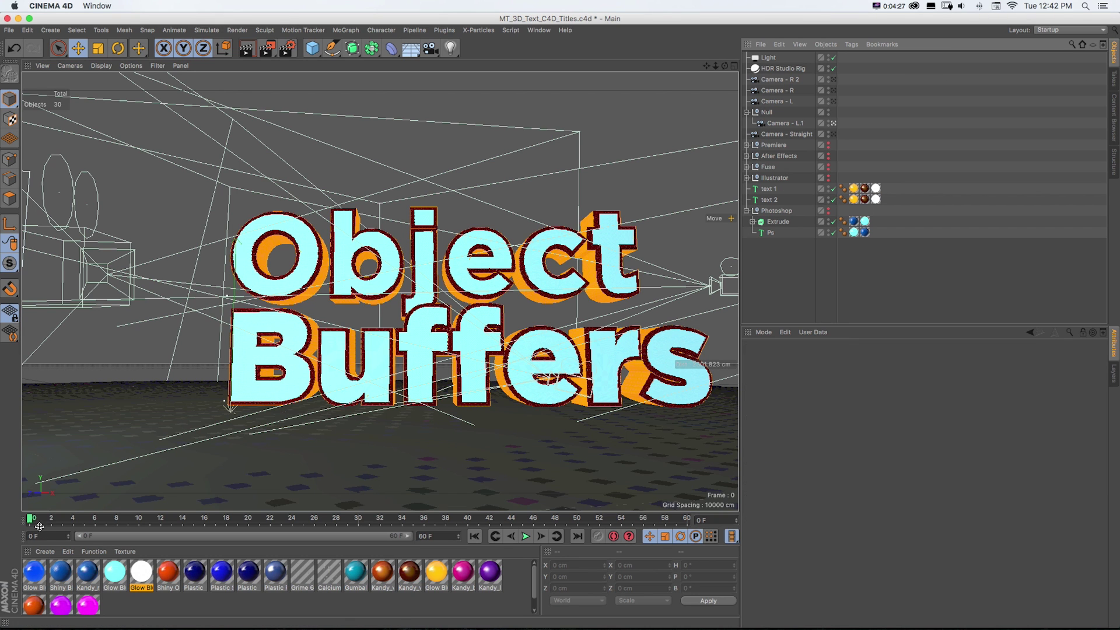
{"action": "left_click_drag", "start_coordinate": [36, 519], "coordinate": [107, 514]}
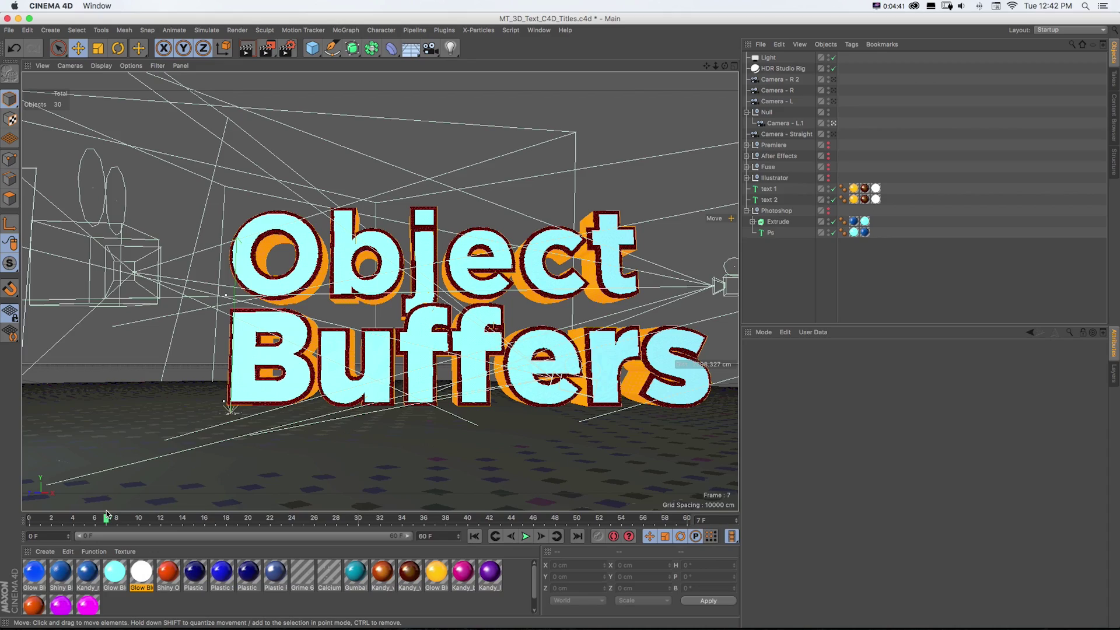
{"action": "left_click", "coordinate": [526, 536]}
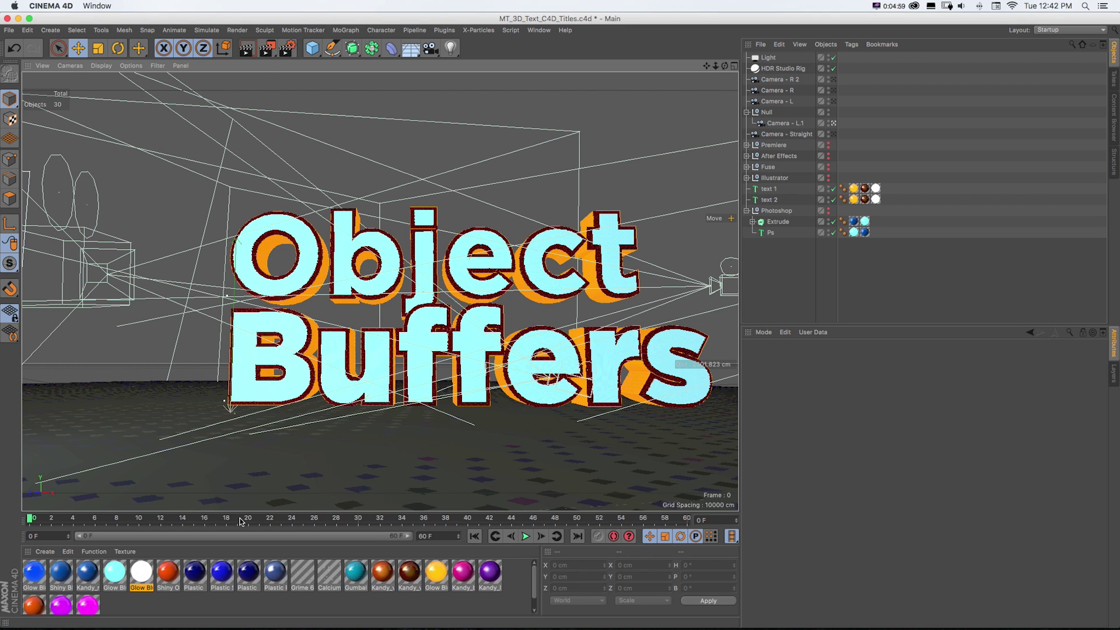
Scrub the camera animation to frame 20 and select the text 1 object
{"action": "left_click_drag", "start_coordinate": [32, 520], "coordinate": [249, 519]}
{"action": "left_click_drag", "start_coordinate": [249, 520], "coordinate": [249, 519]}
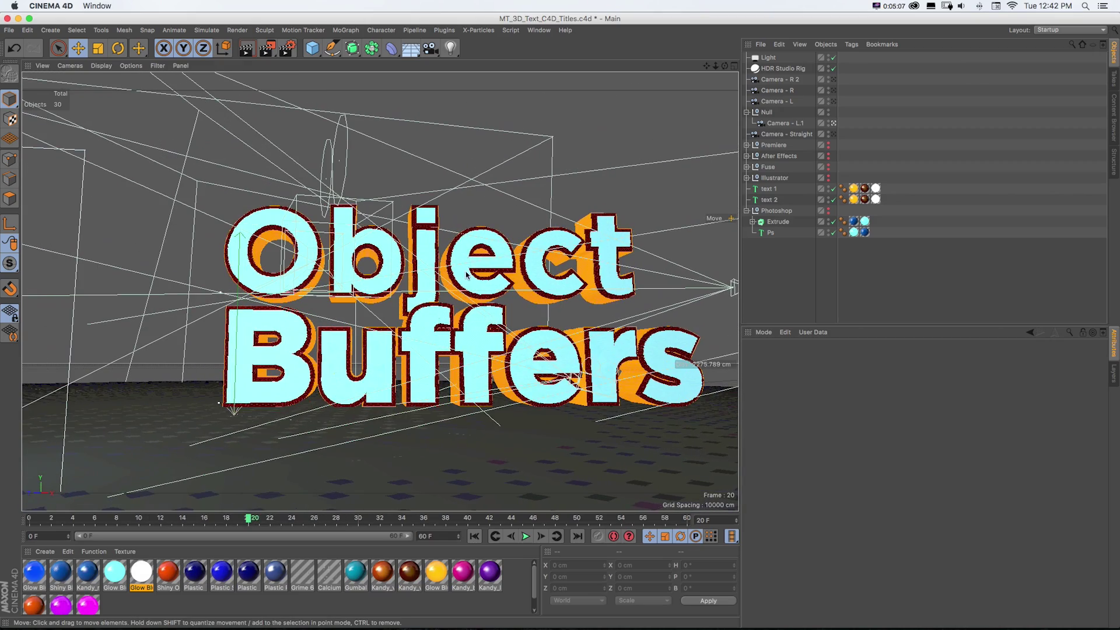
{"action": "left_click", "coordinate": [772, 194]}
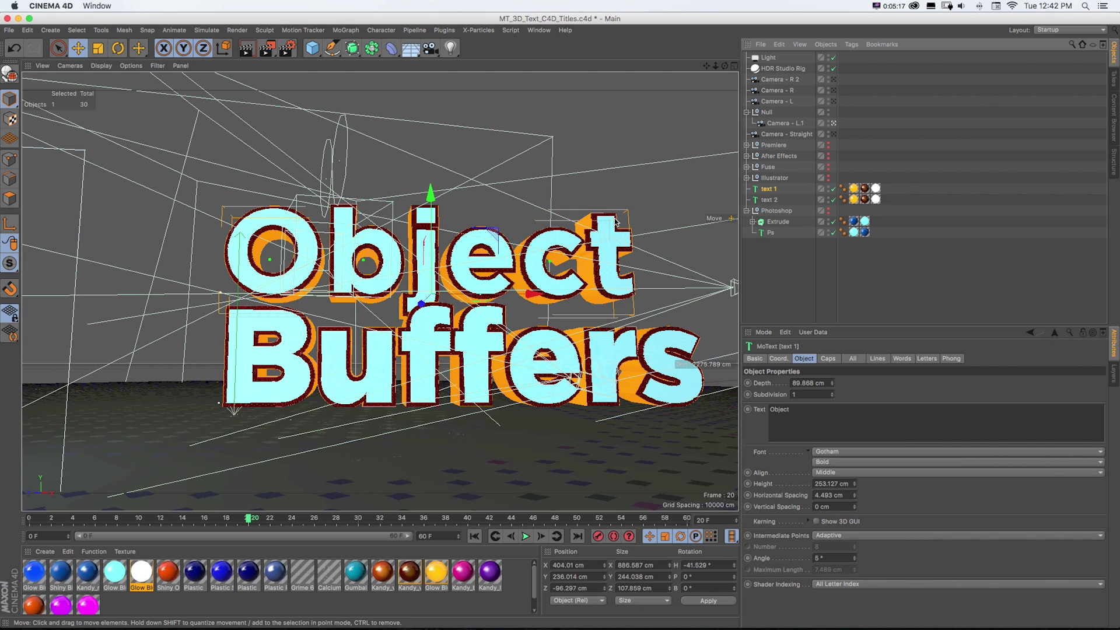
Add a CINEMA 4D Compositing tag to text 1 with Object Buffer 1 enabled
{"action": "right_click", "coordinate": [761, 192]}
{"action": "mouse_move", "coordinate": [787, 162]}
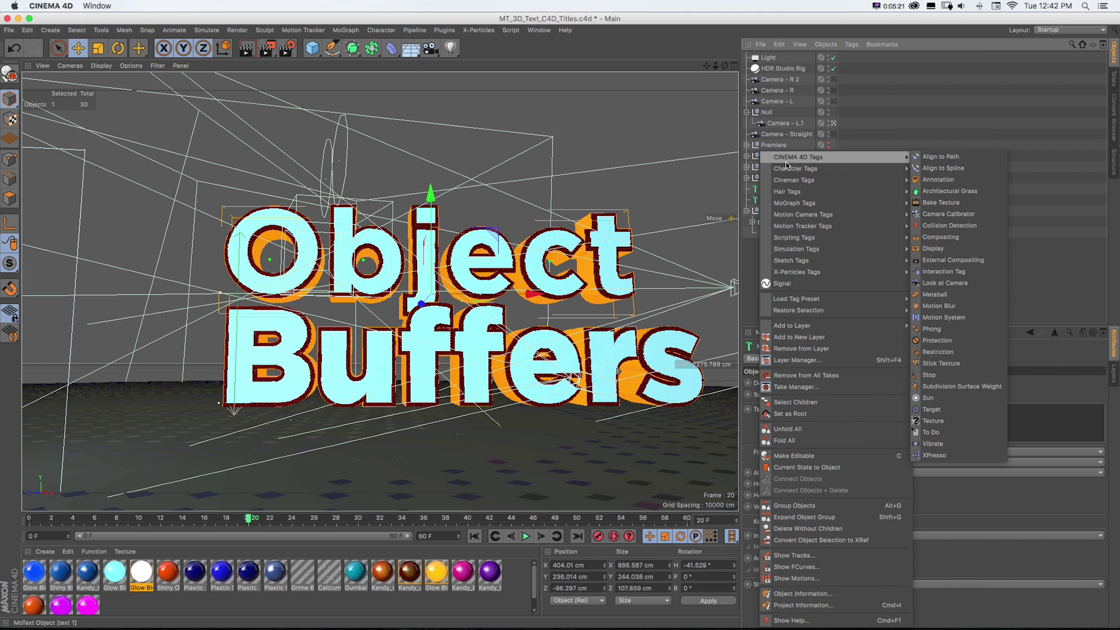
{"action": "left_click", "coordinate": [939, 237]}
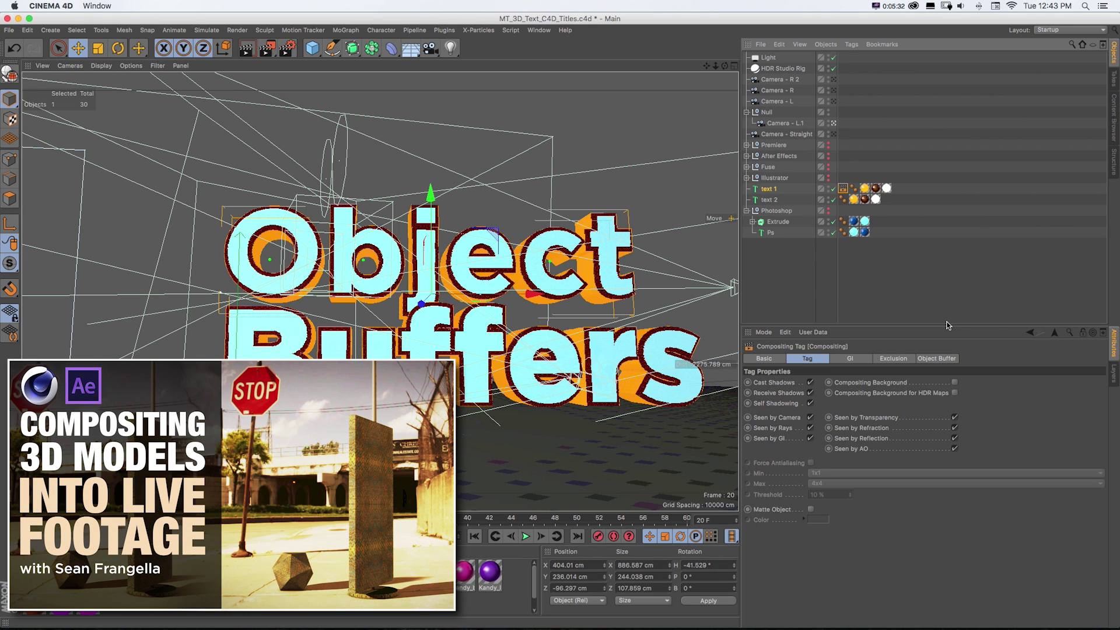
{"action": "left_click", "coordinate": [930, 359]}
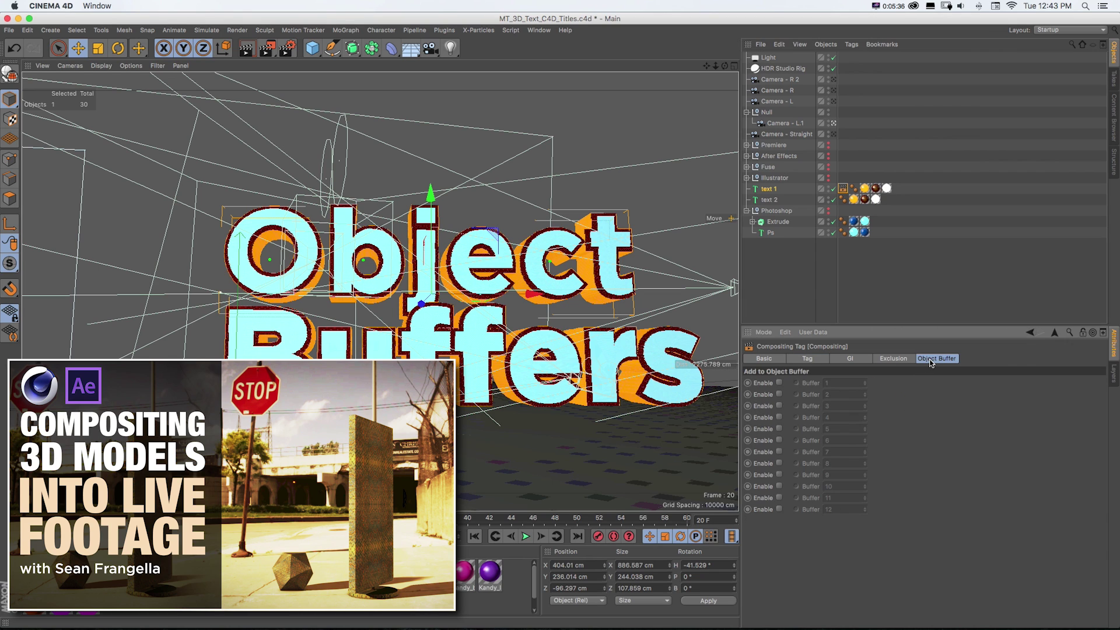
{"action": "left_click", "coordinate": [779, 384]}
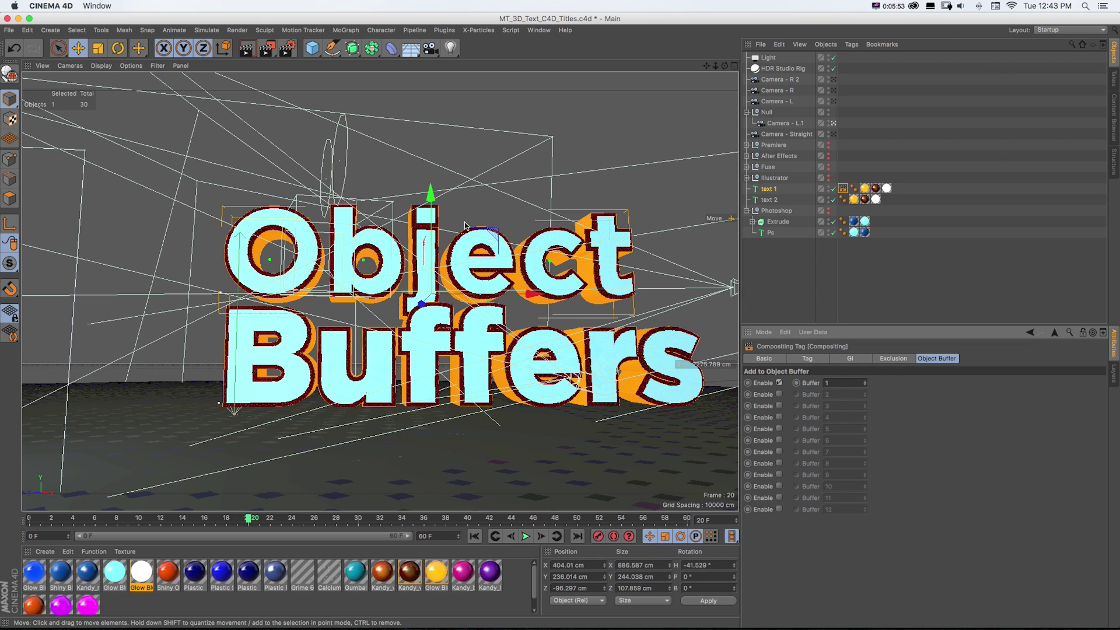
Review output resolution and frame range in Render Settings, keeping PNG as the save format
{"action": "left_click", "coordinate": [287, 48]}
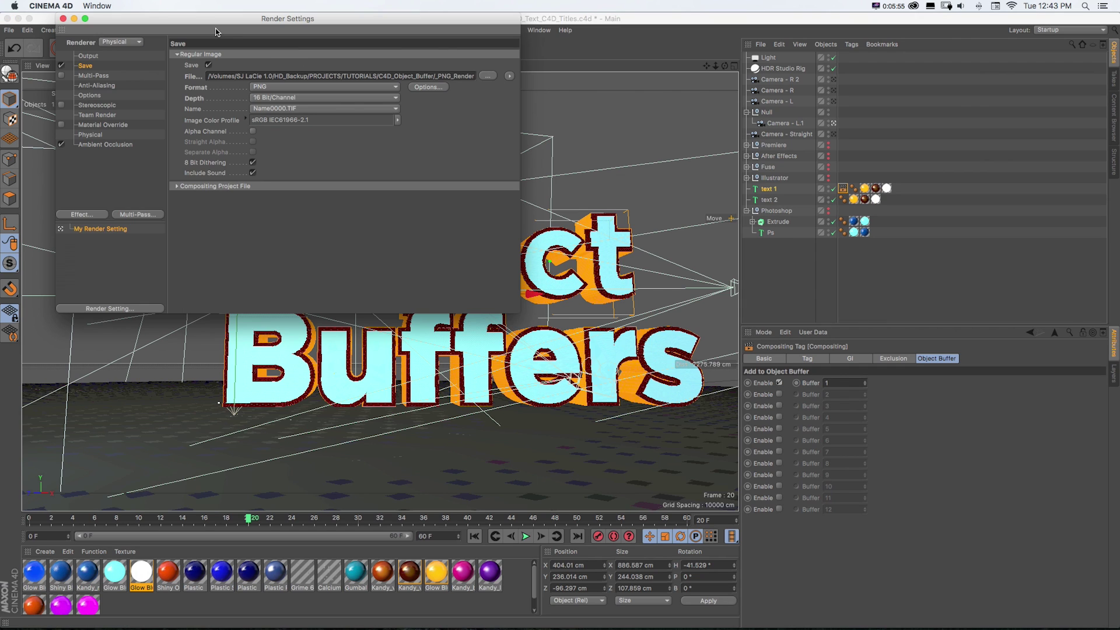
{"action": "left_click_drag", "start_coordinate": [232, 29], "coordinate": [449, 156]}
{"action": "left_click", "coordinate": [284, 173]}
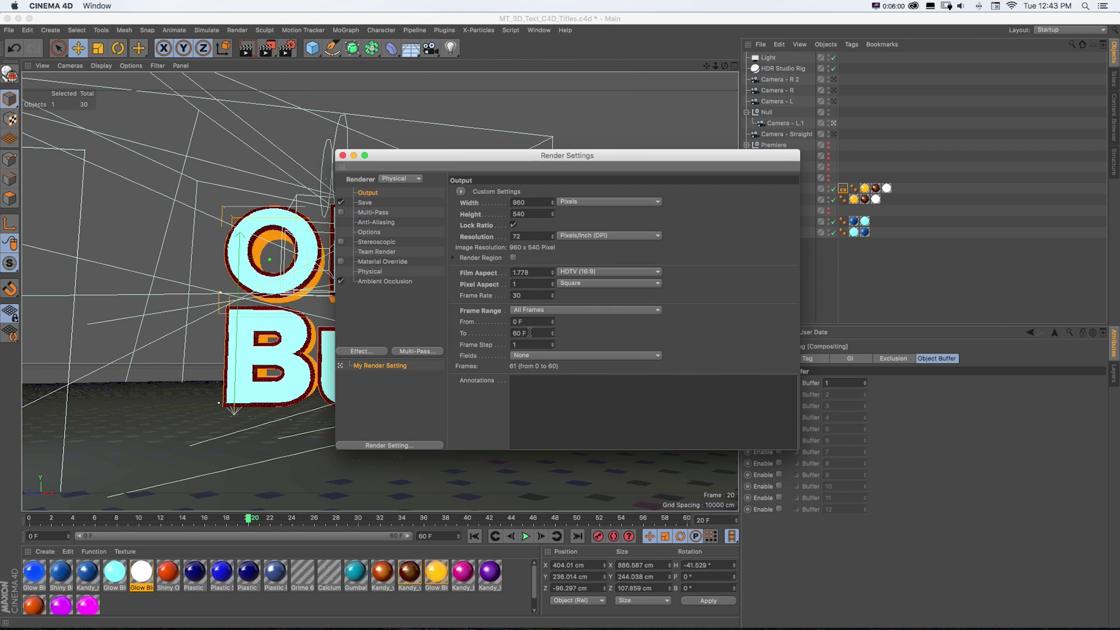
{"action": "left_click", "coordinate": [364, 203]}
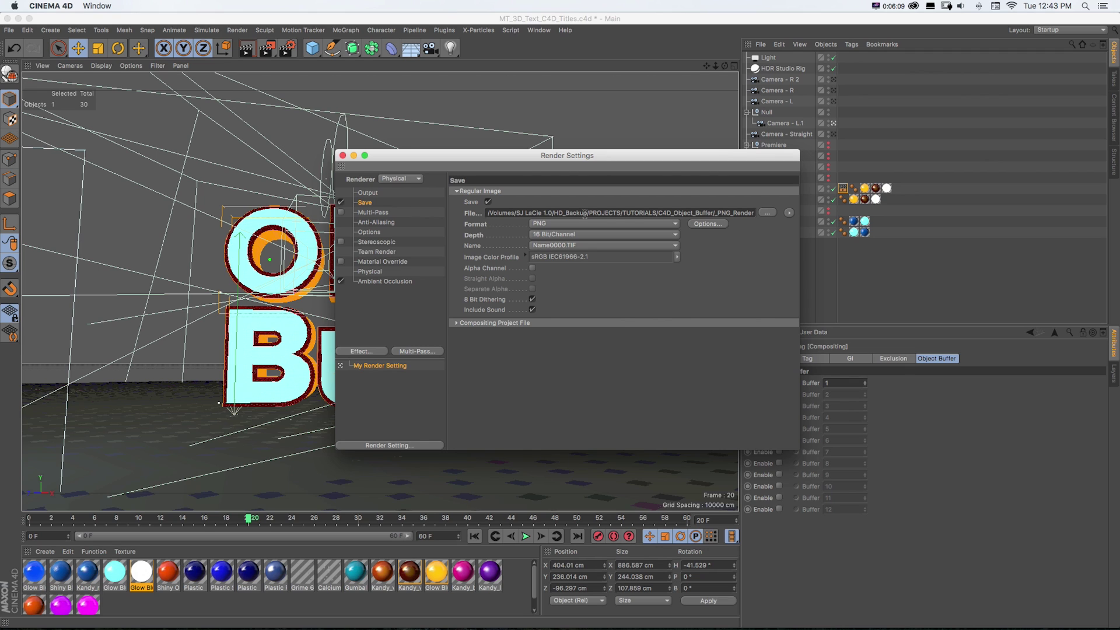
{"action": "left_click", "coordinate": [600, 225]}
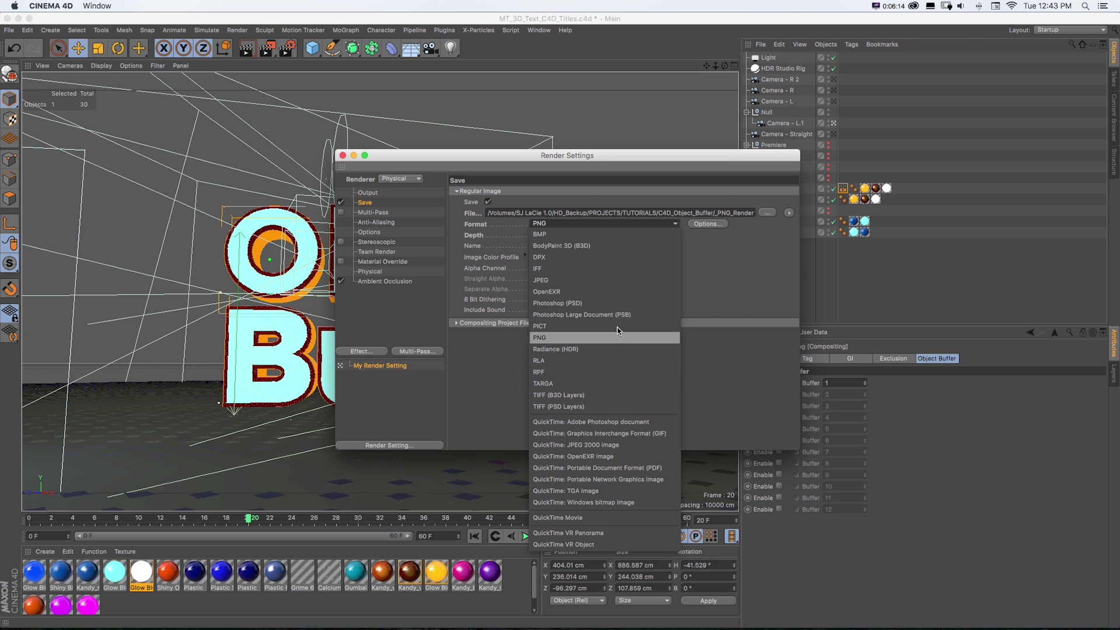
{"action": "left_click", "coordinate": [747, 262]}
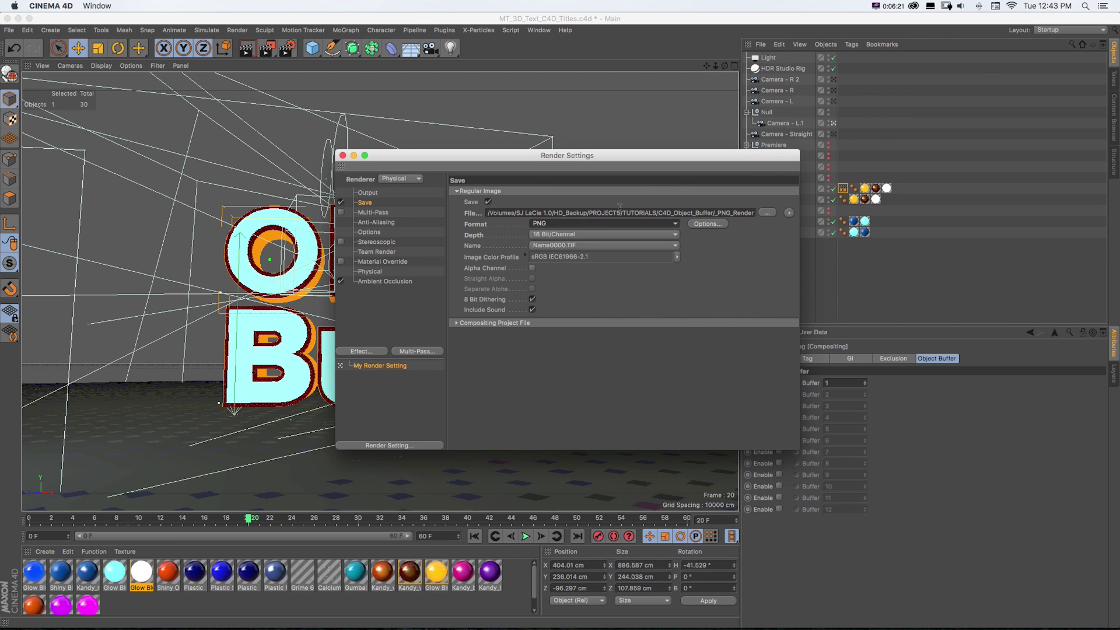
Solo the original layer at frame 19 in After Effects, then enable Multi-Pass in Cinema 4D
{"action": "key", "text": "super+Tab"}
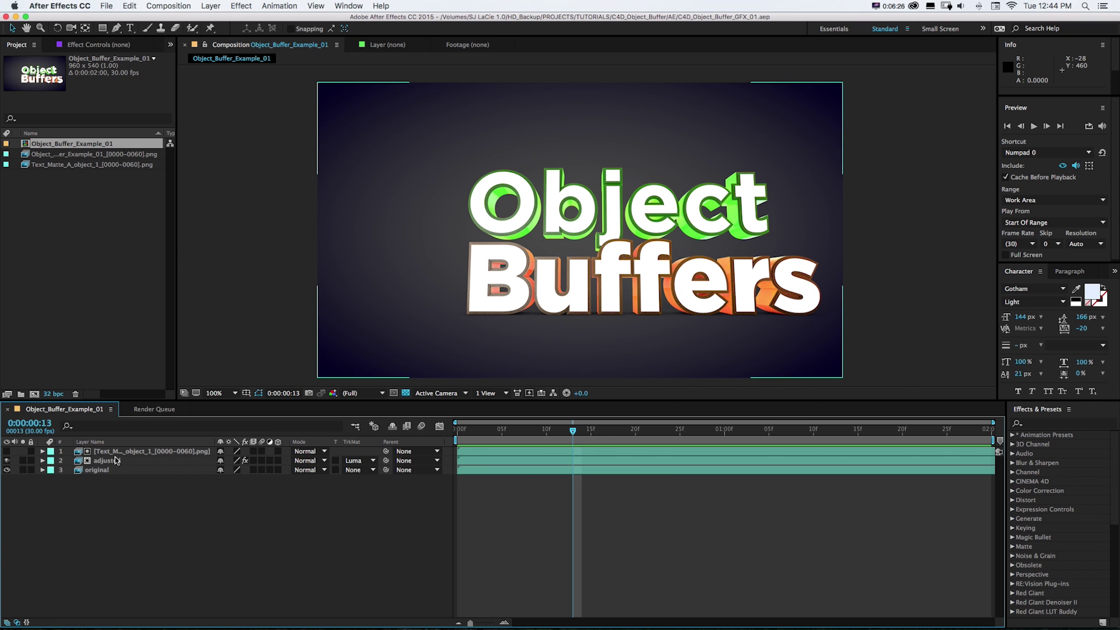
{"action": "left_click", "coordinate": [88, 470]}
{"action": "left_click", "coordinate": [23, 471]}
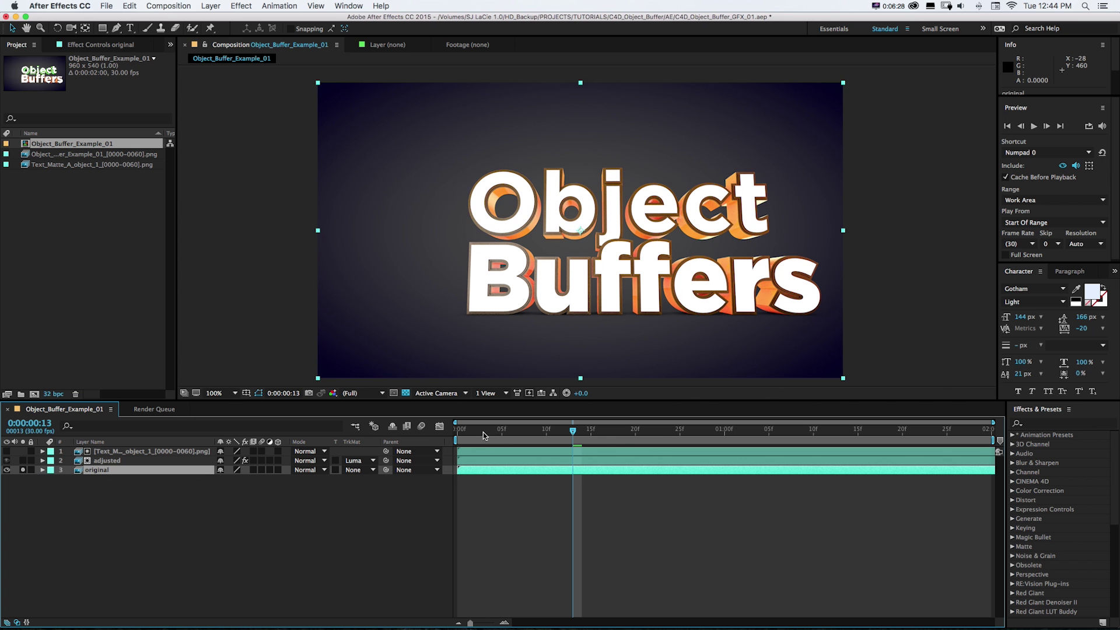
{"action": "left_click_drag", "start_coordinate": [485, 432], "coordinate": [623, 433]}
{"action": "key", "text": "super+Tab"}
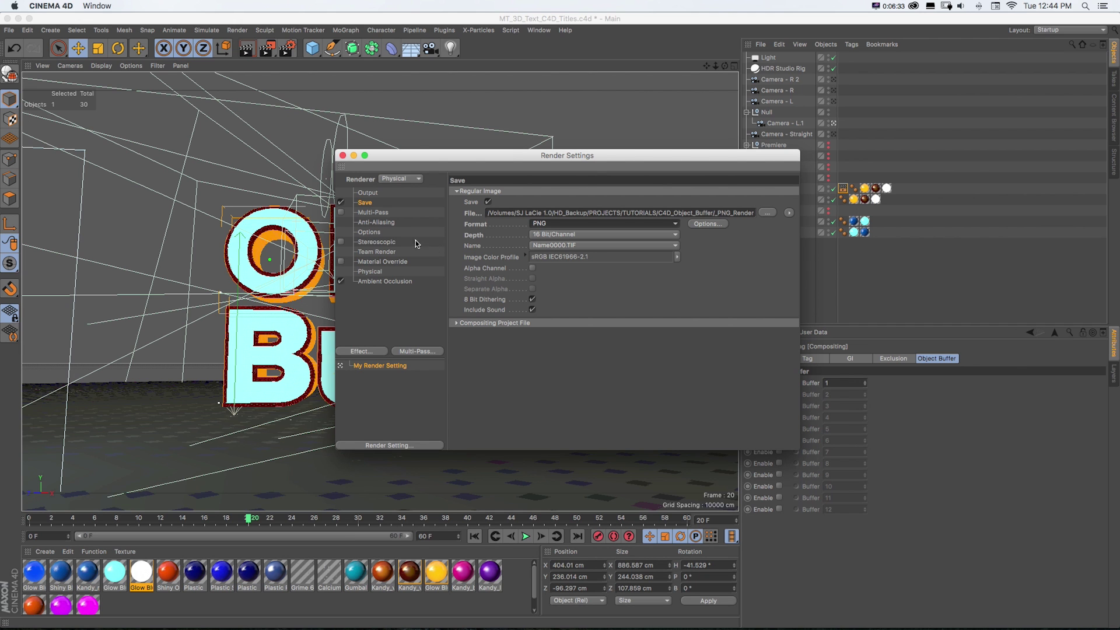
{"action": "left_click", "coordinate": [341, 213]}
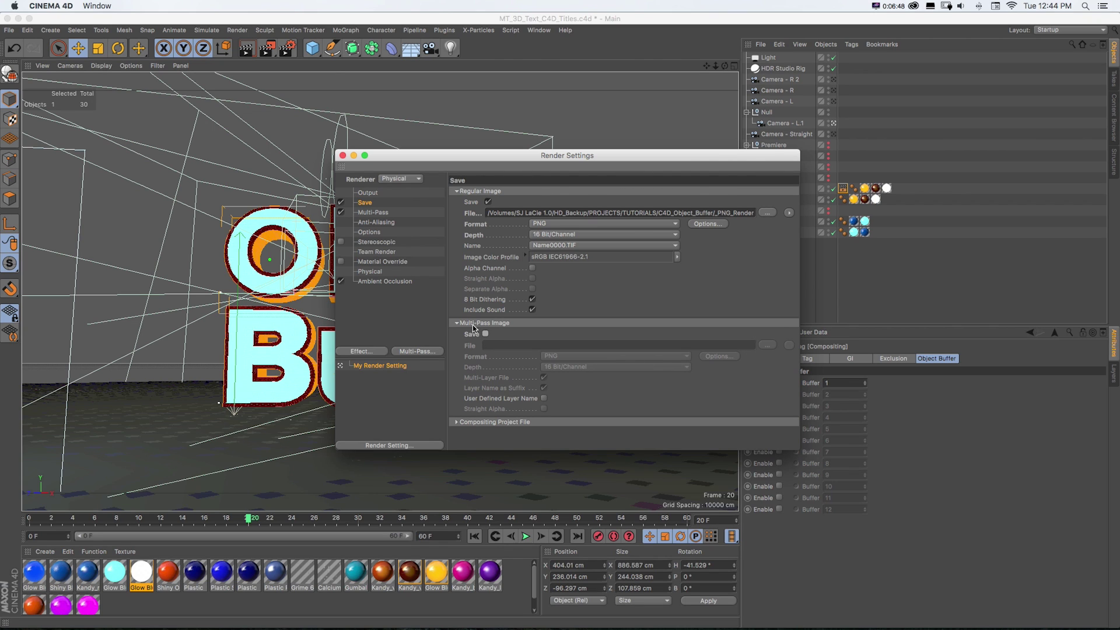
Add an Object Buffer multi-pass with Group ID 1, deleting the accidental duplicate pass
{"action": "right_click", "coordinate": [369, 215]}
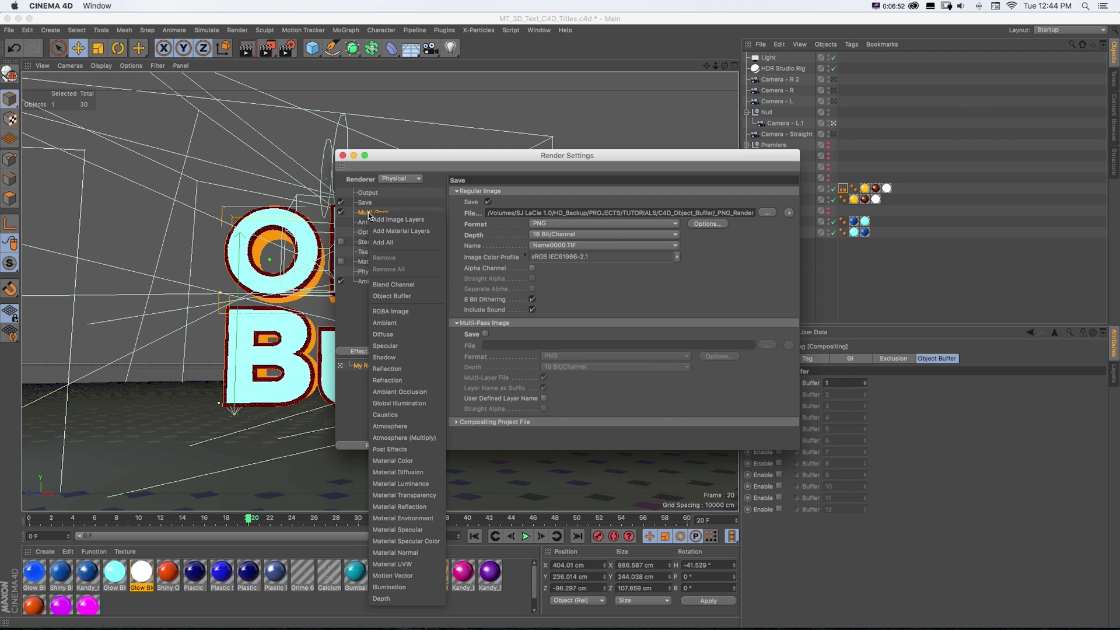
{"action": "left_click", "coordinate": [406, 297]}
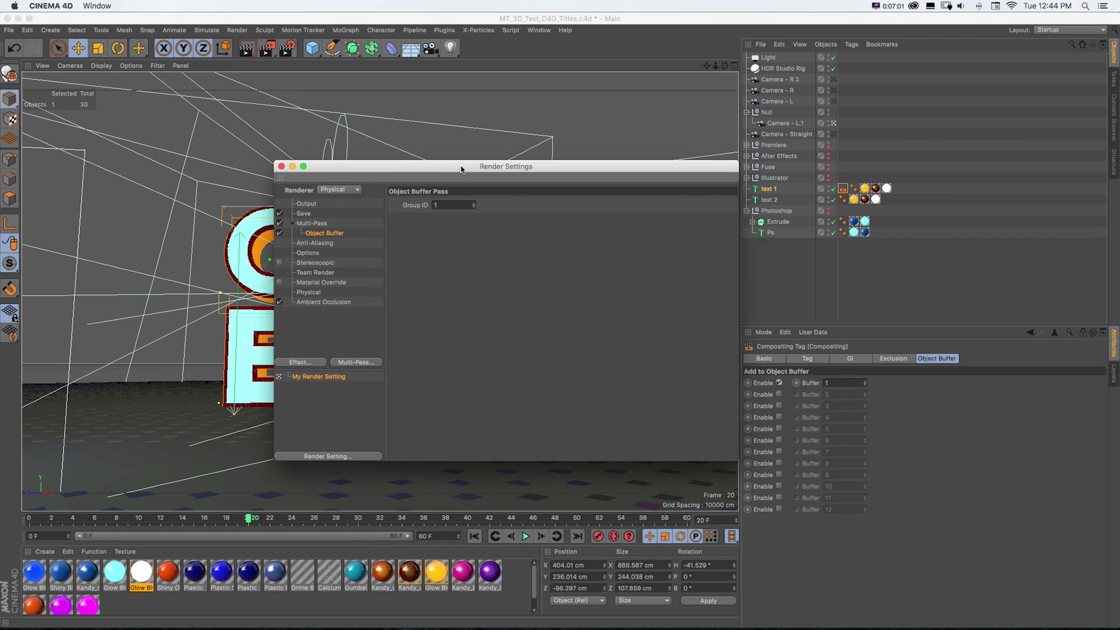
{"action": "left_click_drag", "start_coordinate": [525, 156], "coordinate": [460, 168]}
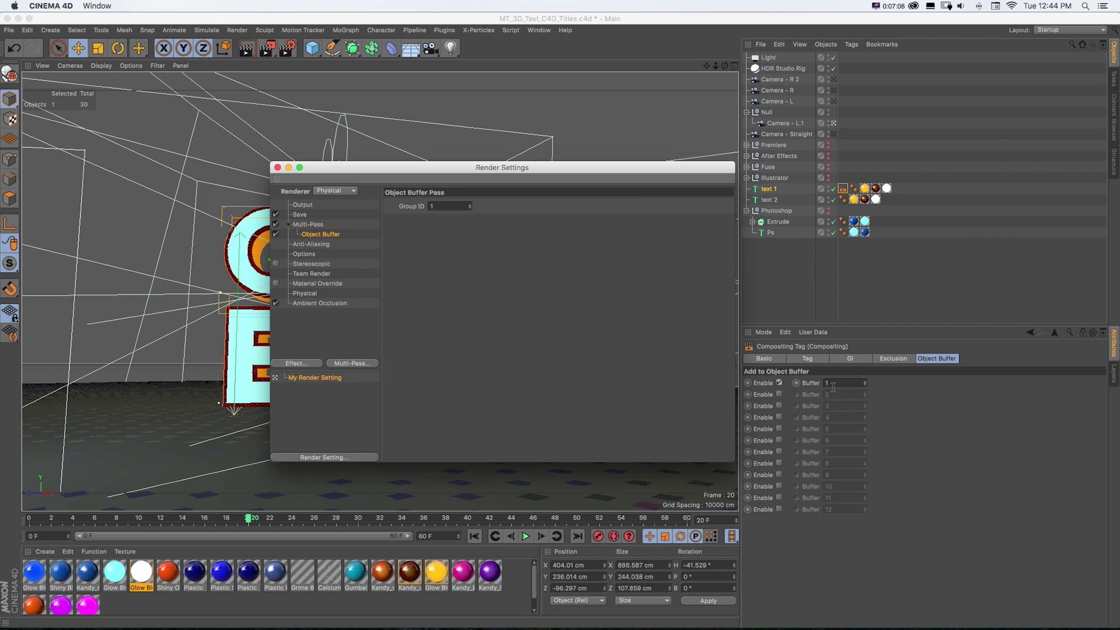
{"action": "left_click_drag", "start_coordinate": [413, 176], "coordinate": [559, 130]}
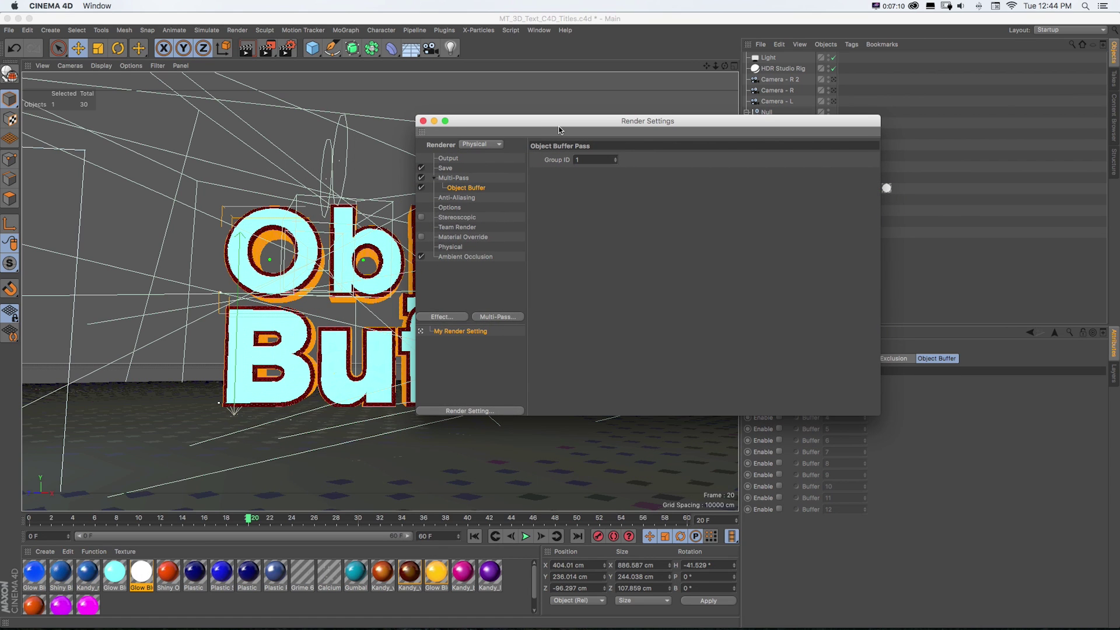
{"action": "left_click_drag", "start_coordinate": [558, 130], "coordinate": [371, 161]}
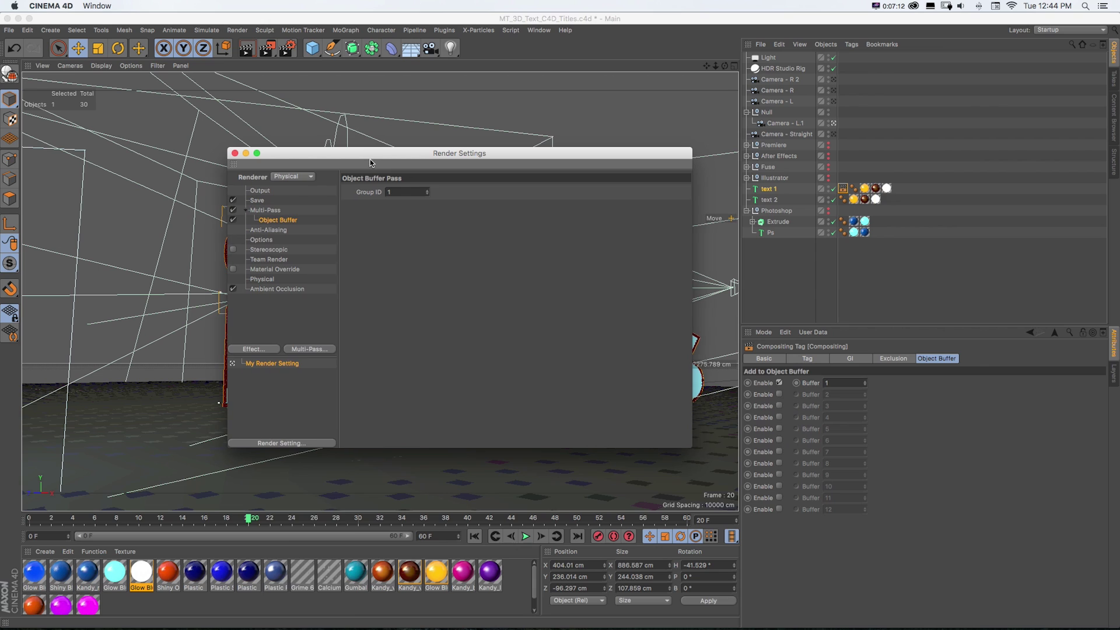
{"action": "left_click", "coordinate": [310, 348]}
{"action": "left_click", "coordinate": [293, 298]}
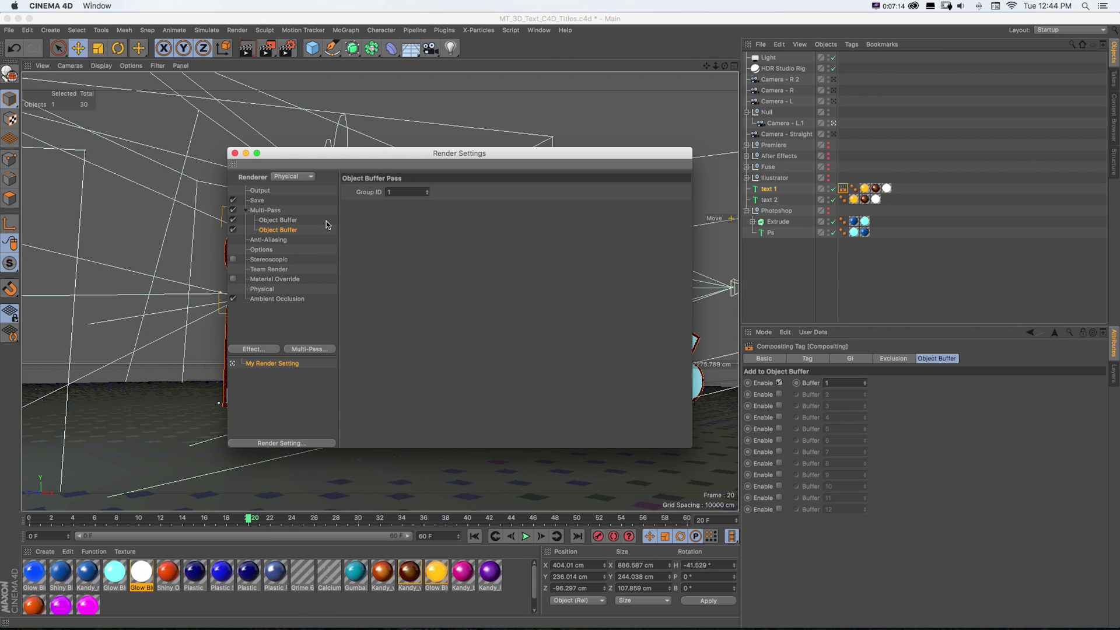
{"action": "key", "text": "Delete"}
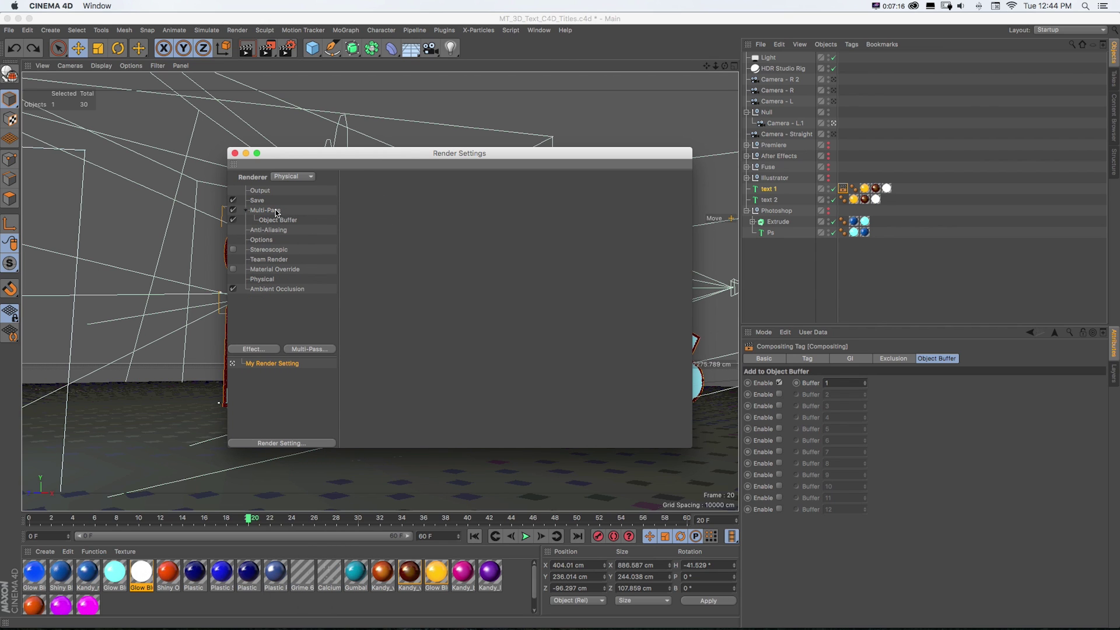
{"action": "left_click", "coordinate": [270, 211]}
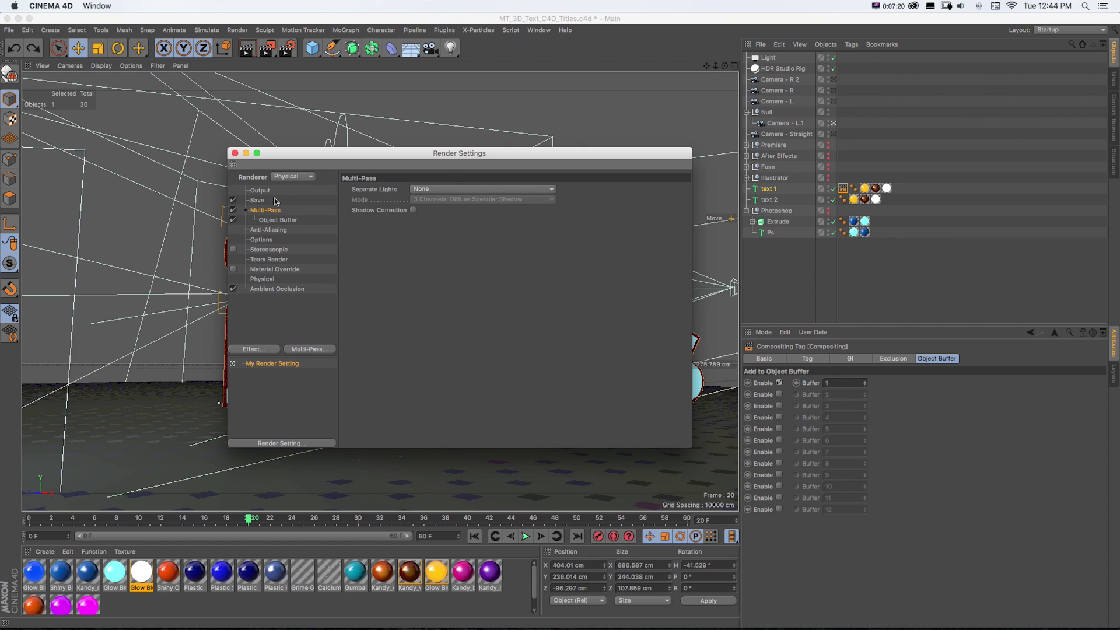
{"action": "left_click", "coordinate": [257, 201]}
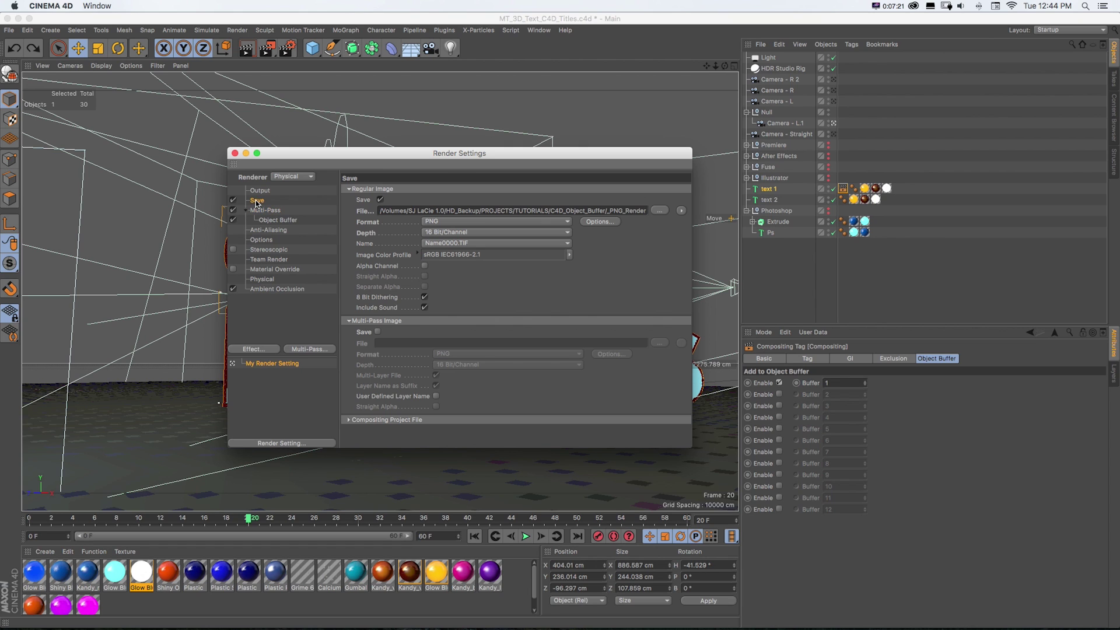
Enable Multi-Pass Image save and set the main render path to Object_Buffer_Example_01
{"action": "left_click", "coordinate": [377, 332]}
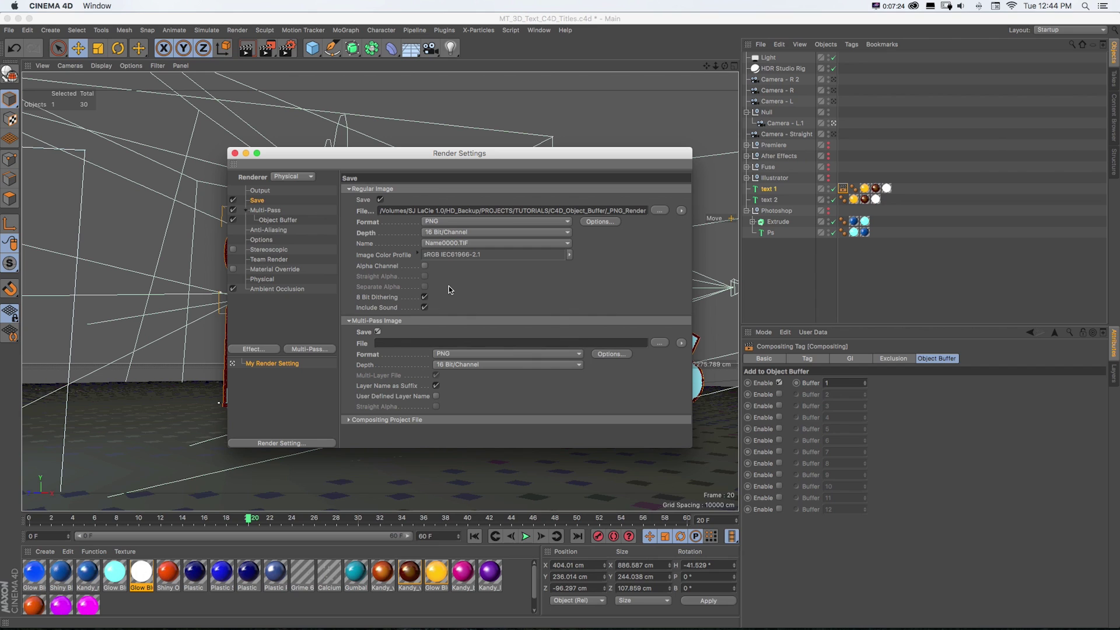
{"action": "left_click", "coordinate": [561, 210]}
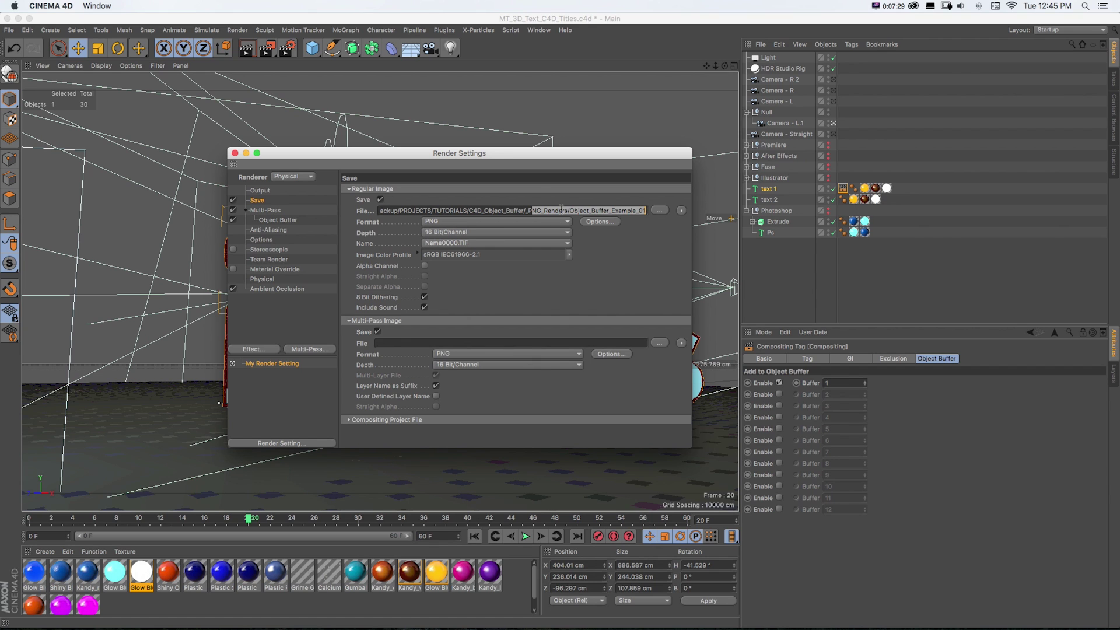
{"action": "left_click", "coordinate": [655, 213]}
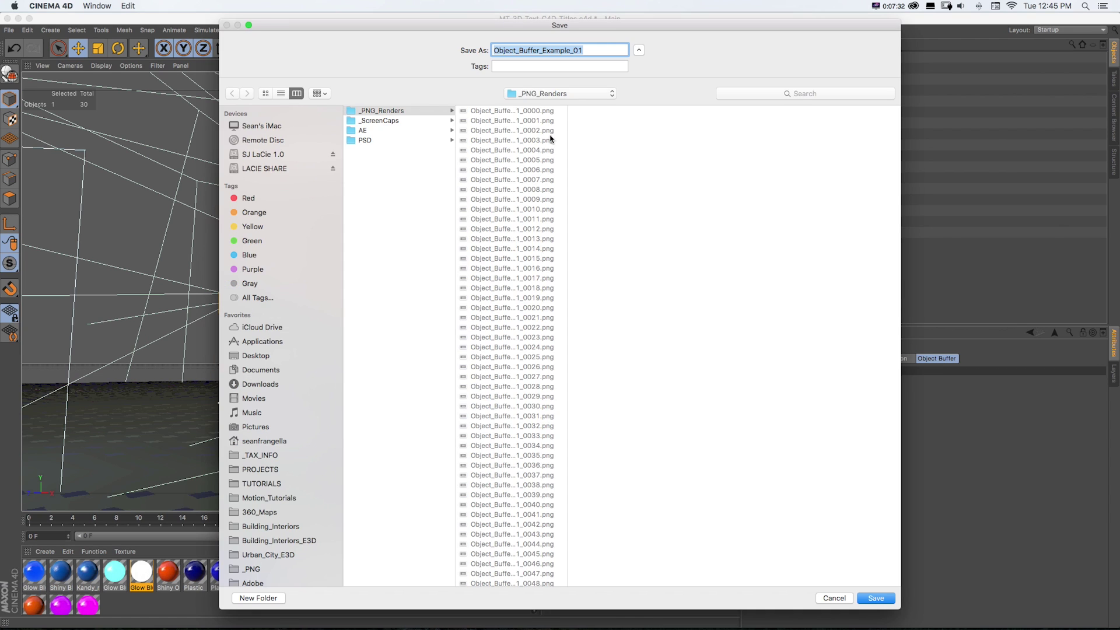
{"action": "left_click_drag", "start_coordinate": [566, 136], "coordinate": [627, 138]}
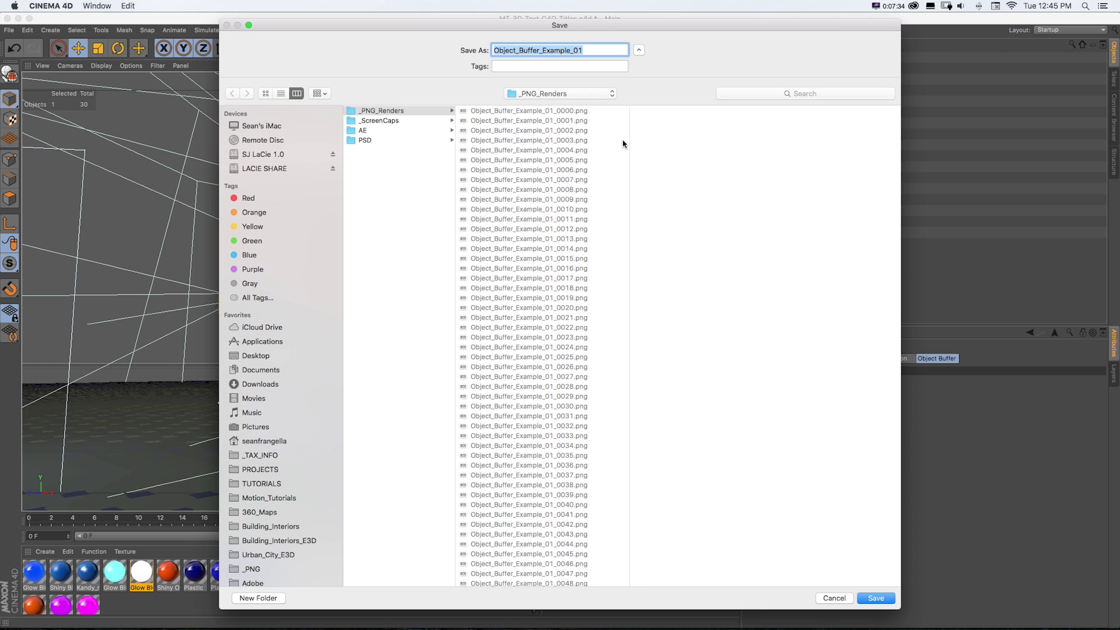
{"action": "scroll", "coordinate": [572, 408], "scroll_direction": "down", "scroll_amount": 5}
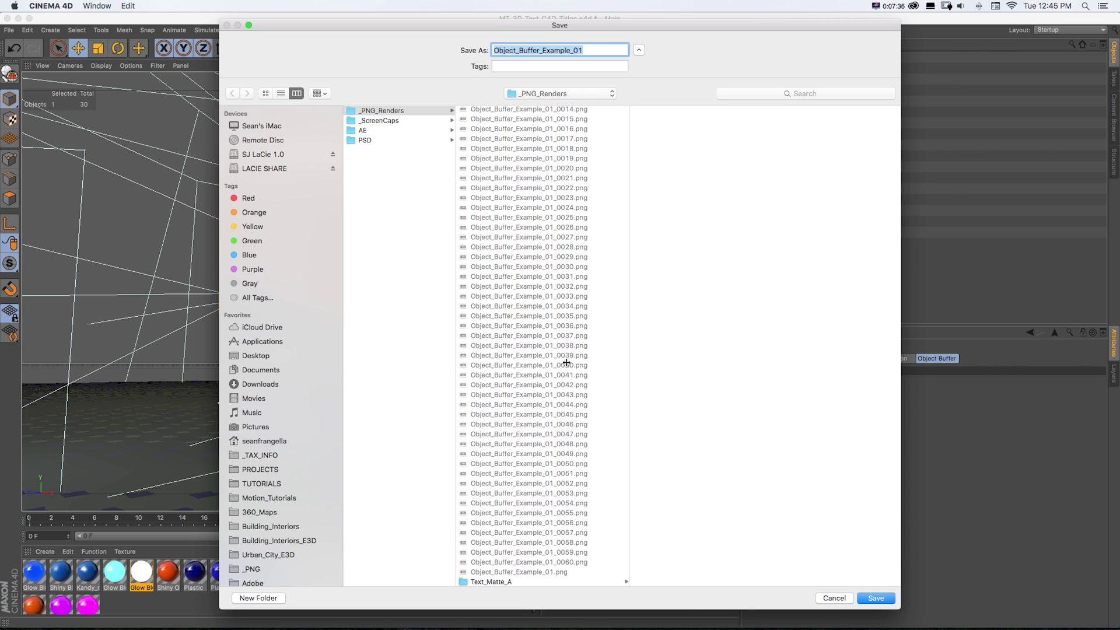
{"action": "left_click", "coordinate": [395, 343]}
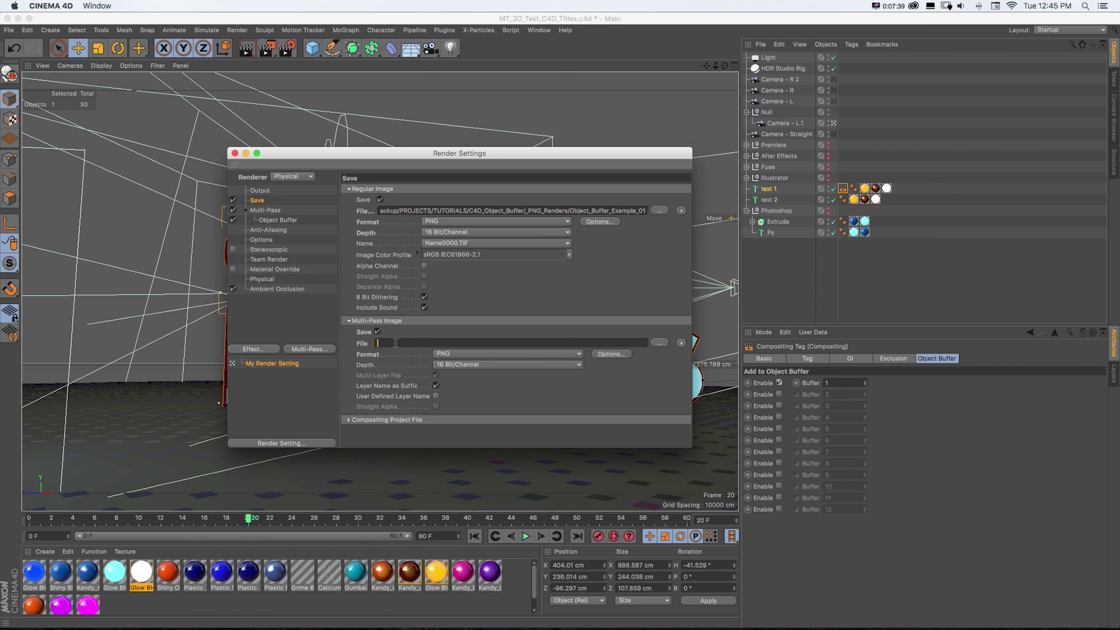
Save multi-pass images as Text_Matte_A_object_1 in the Text_Matte_A folder, then start rendering
{"action": "left_click", "coordinate": [658, 343]}
{"action": "scroll", "coordinate": [426, 181], "scroll_direction": "down", "scroll_amount": 5}
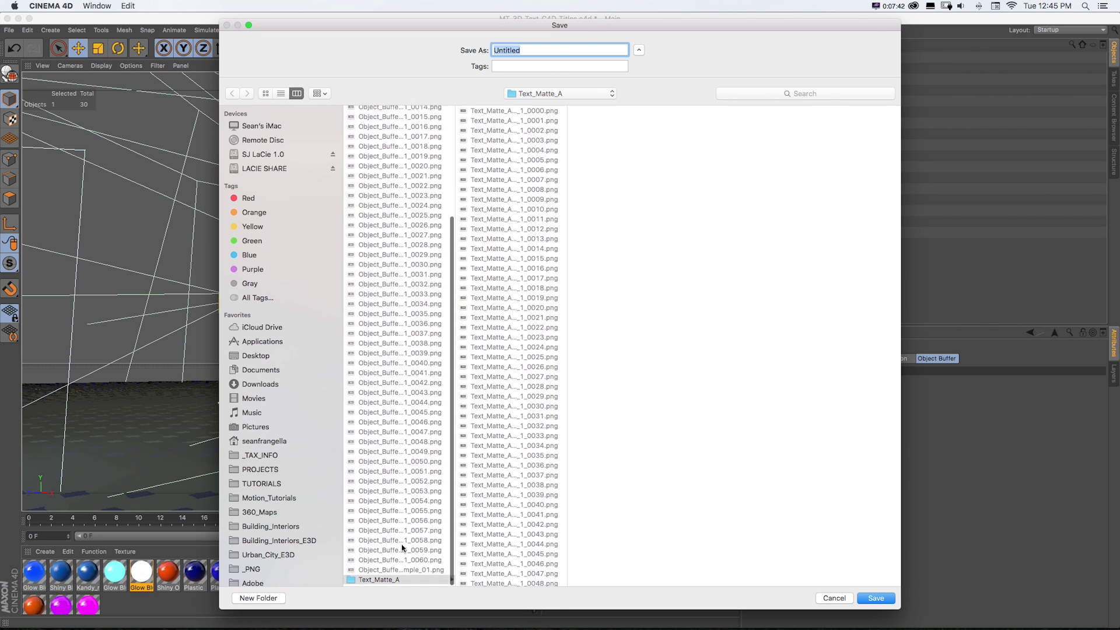
{"action": "left_click", "coordinate": [379, 575]}
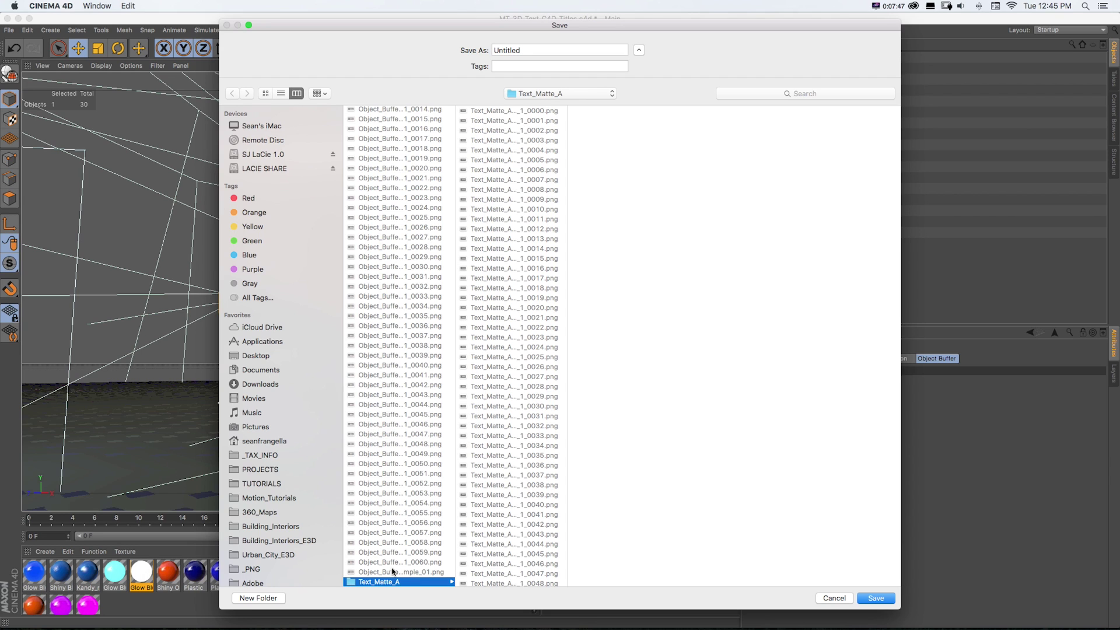
{"action": "left_click", "coordinate": [525, 111]}
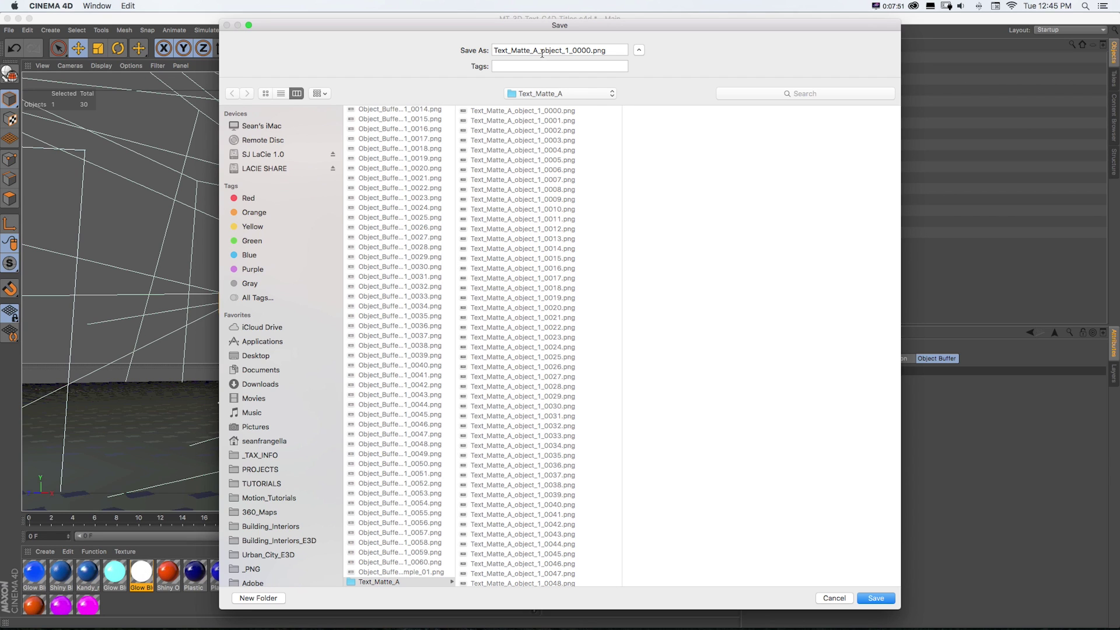
{"action": "left_click", "coordinate": [546, 51]}
{"action": "key", "text": "BackSpace"}
{"action": "key", "text": "BackSpace"}
{"action": "key", "text": "BackSpace"}
{"action": "key", "text": "BackSpace"}
{"action": "key", "text": "BackSpace"}
{"action": "key", "text": "BackSpace"}
{"action": "key", "text": "BackSpace"}
{"action": "key", "text": "BackSpace"}
{"action": "key", "text": "BackSpace"}
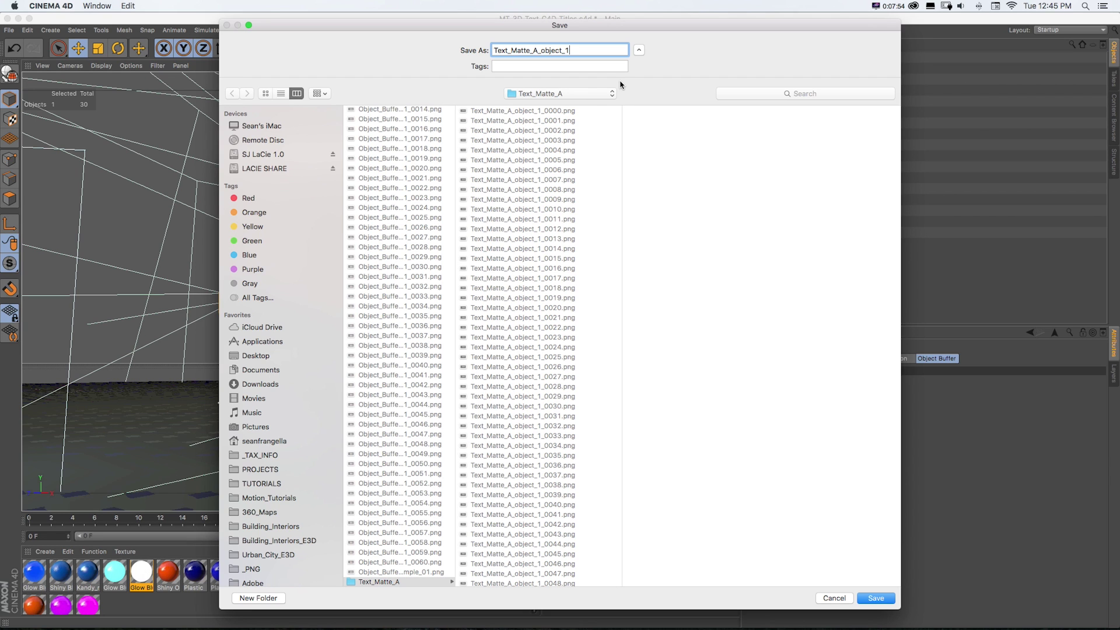
{"action": "left_click", "coordinate": [876, 598]}
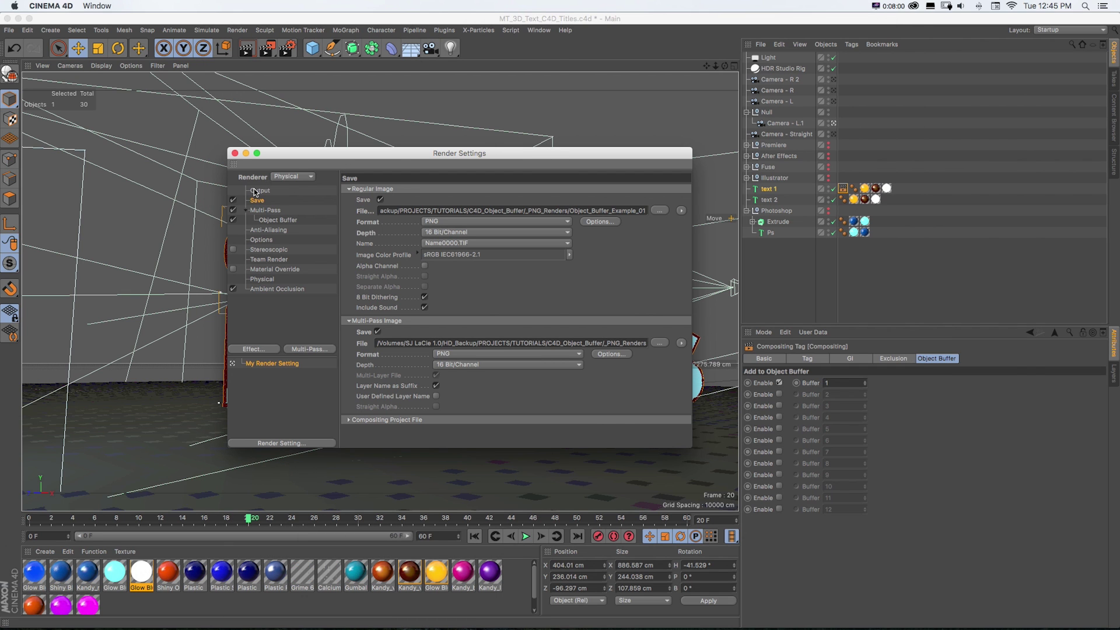
{"action": "key", "text": "shift+r"}
Confirm overwriting the existing frames and view the Object Buffer 1 matte as it renders
{"action": "left_click", "coordinate": [643, 213]}
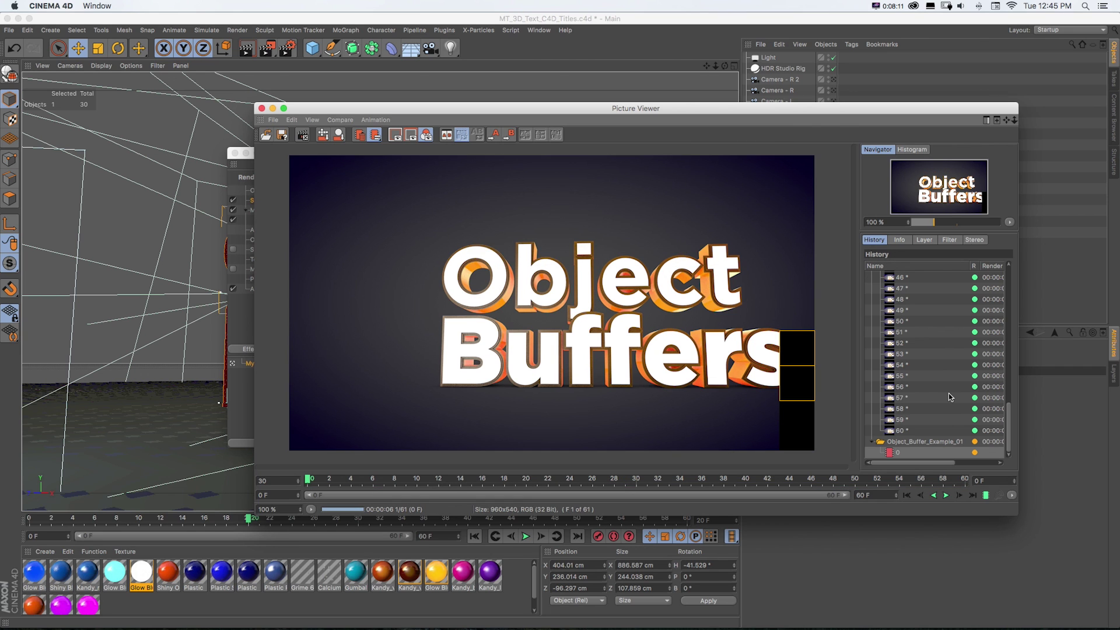
{"action": "left_click", "coordinate": [921, 241]}
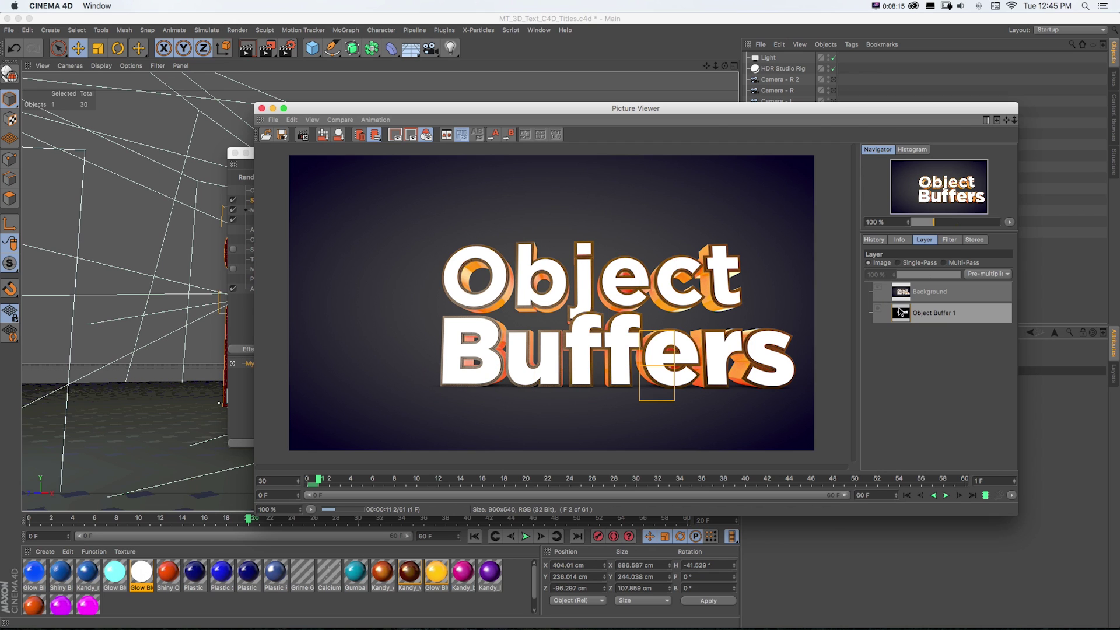
{"action": "left_click", "coordinate": [898, 263]}
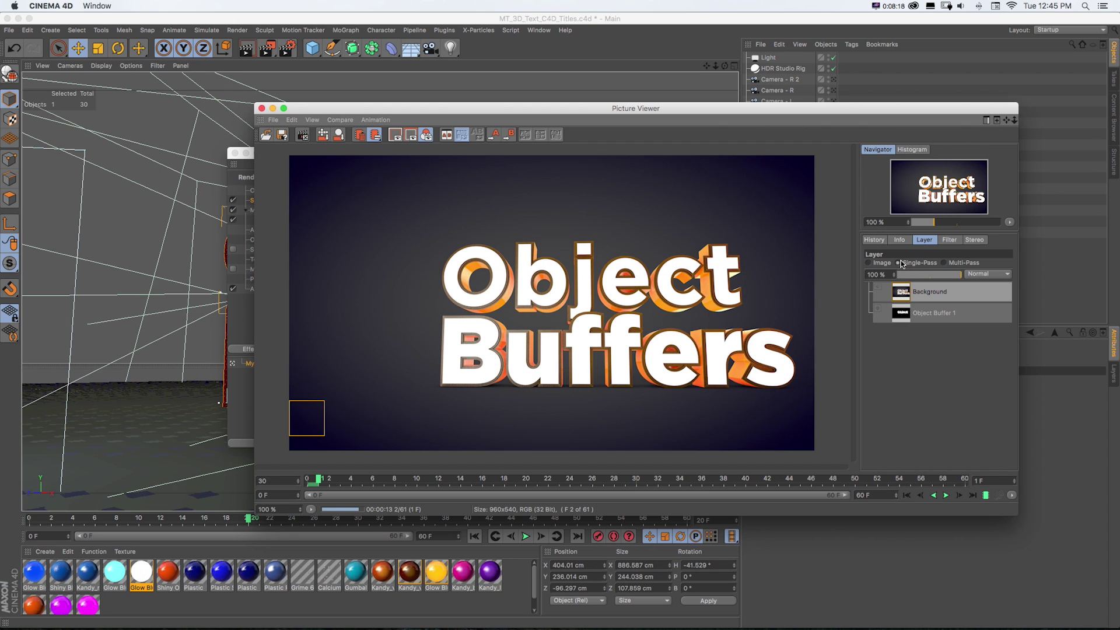
{"action": "left_click", "coordinate": [907, 313]}
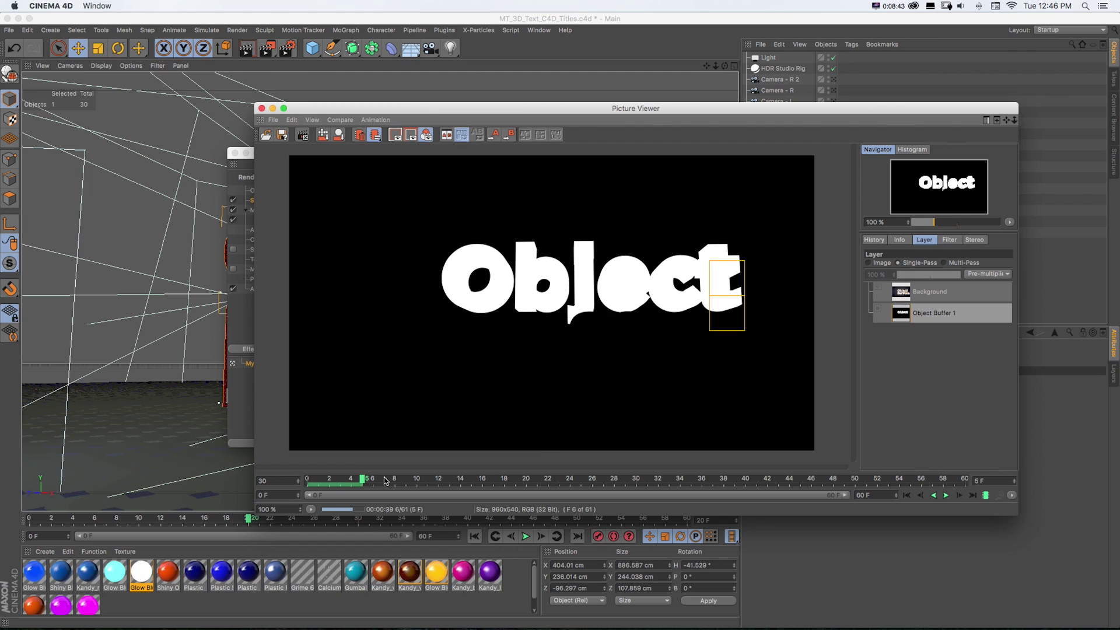
{"action": "key", "text": "super+Tab"}
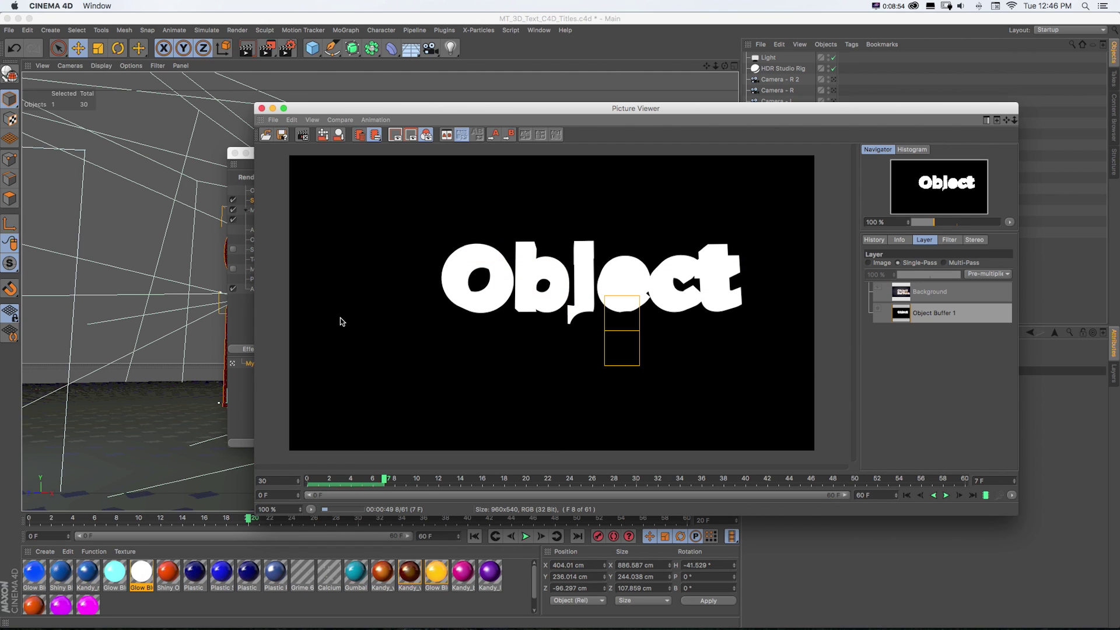
{"action": "key", "text": "super+Tab"}
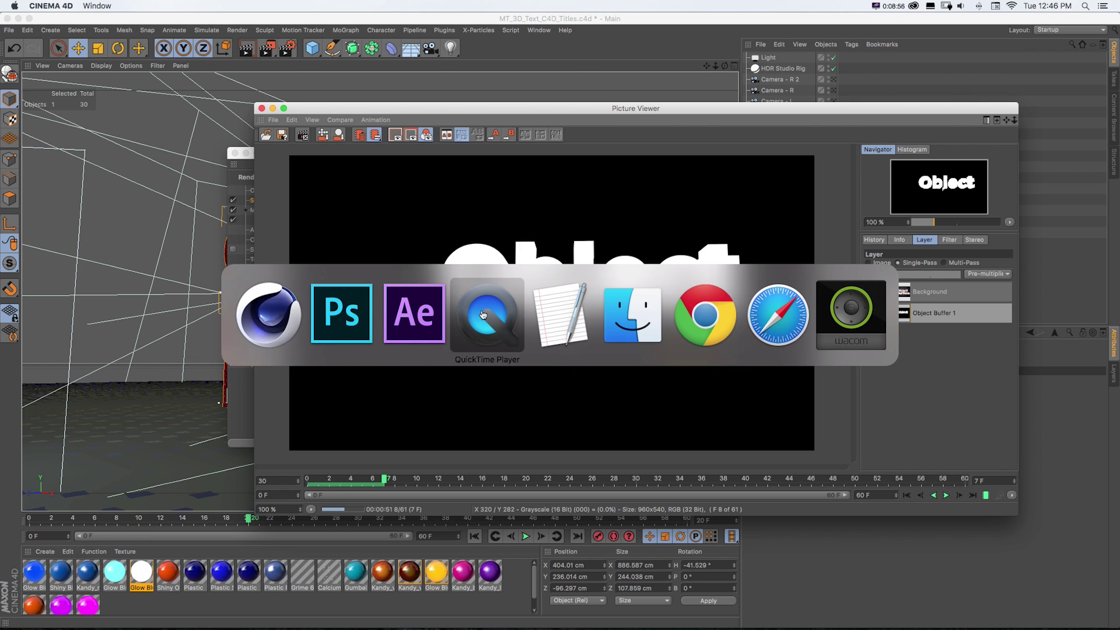
Drag Object_Buffer_Example_01_0013.png from Finder's _PNG_Renders folder onto Photoshop to open the colour render
{"action": "key", "text": "super+Tab"}
{"action": "key", "text": "super+Tab"}
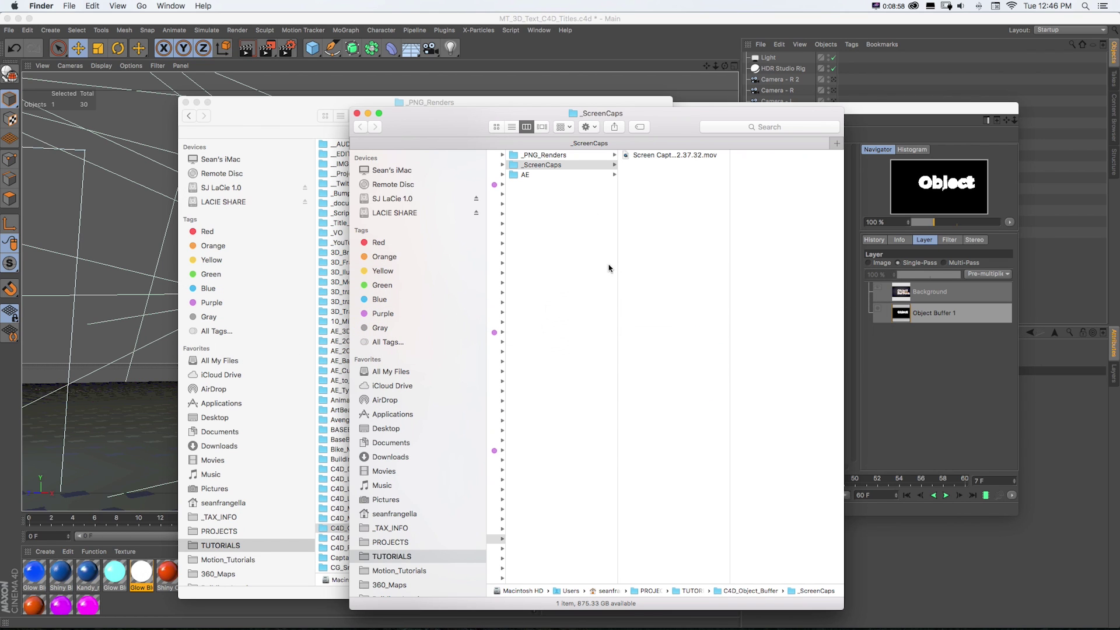
{"action": "left_click", "coordinate": [544, 155]}
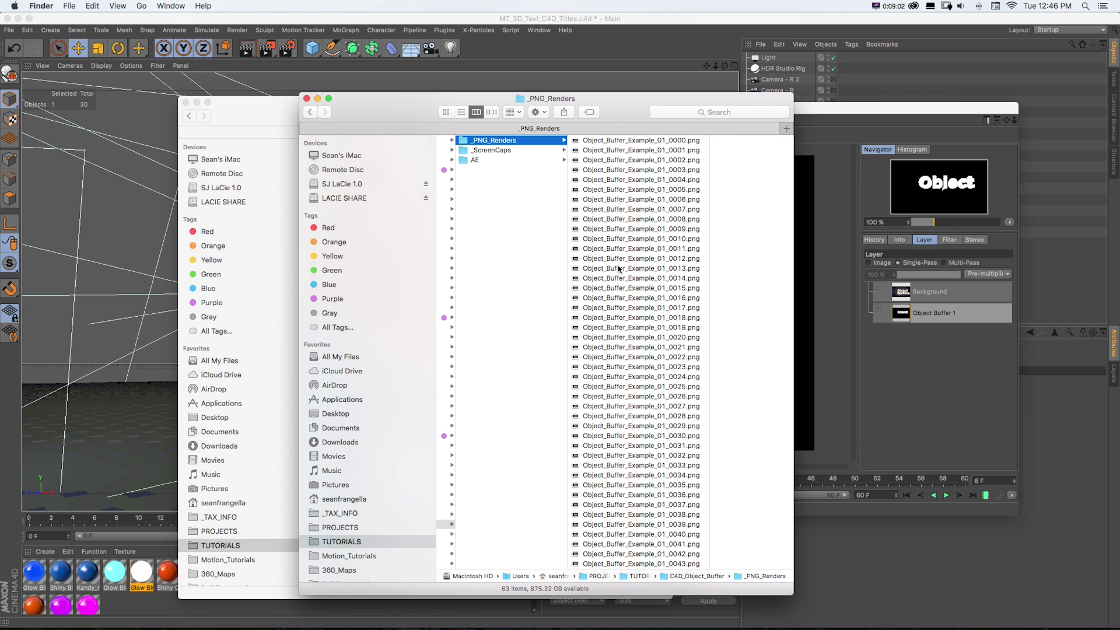
{"action": "left_click_drag", "start_coordinate": [579, 269], "coordinate": [458, 620]}
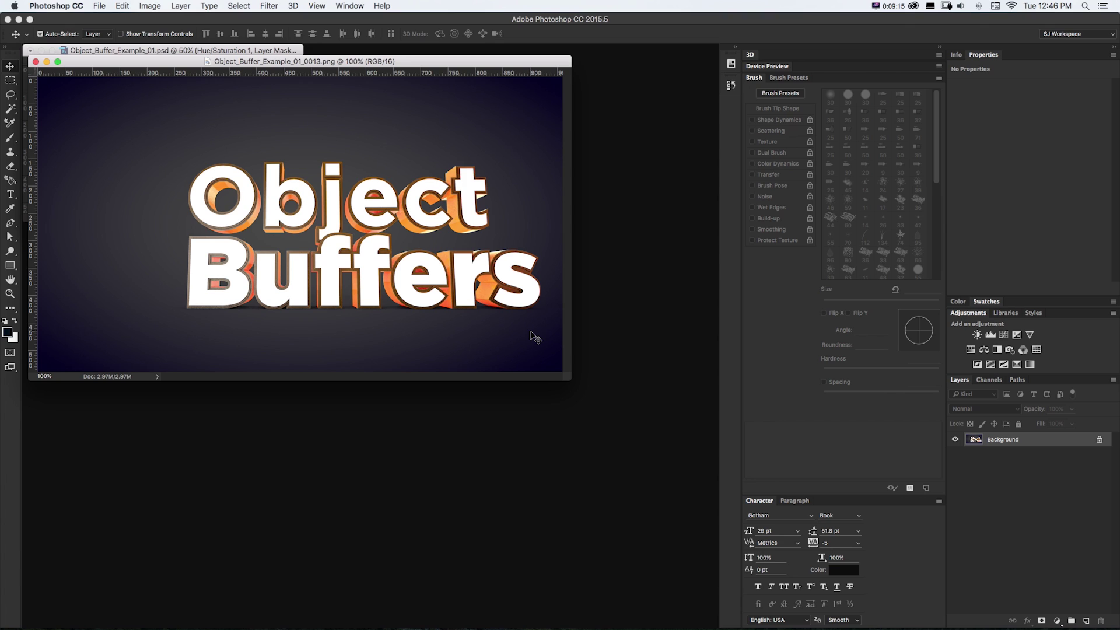
{"action": "key", "text": "w"}
{"action": "left_click_drag", "start_coordinate": [460, 178], "coordinate": [469, 223]}
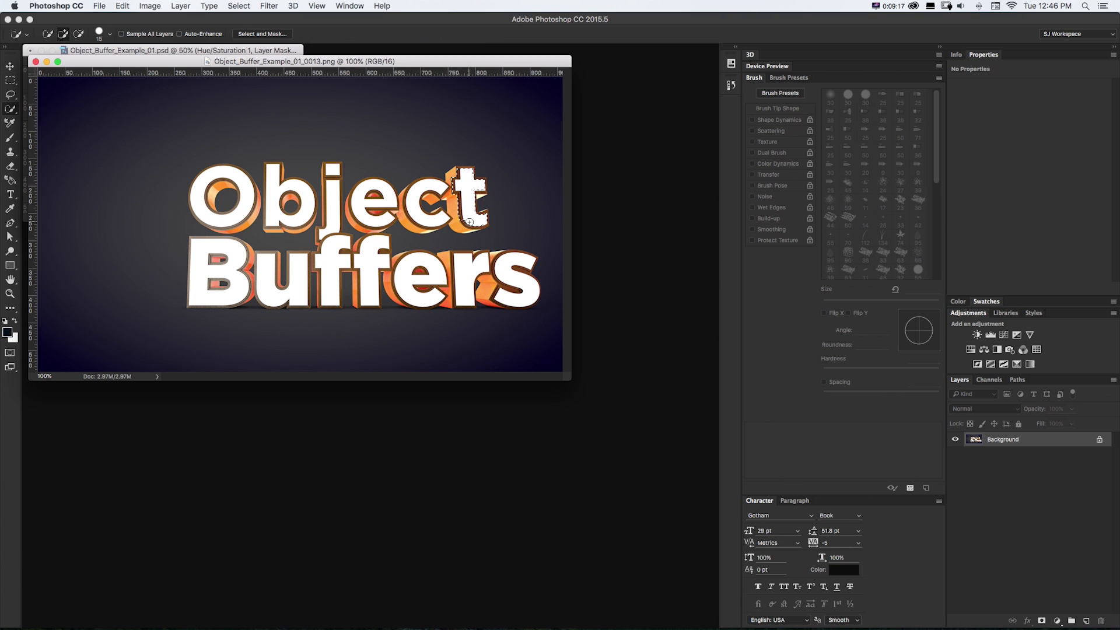
{"action": "key", "text": "super+d"}
Drag Text_Matte_A_object_1_0013.png from Finder's Text_Matte_A folder into Photoshop to show the white 'Object' matte
{"action": "key", "text": "super+Tab"}
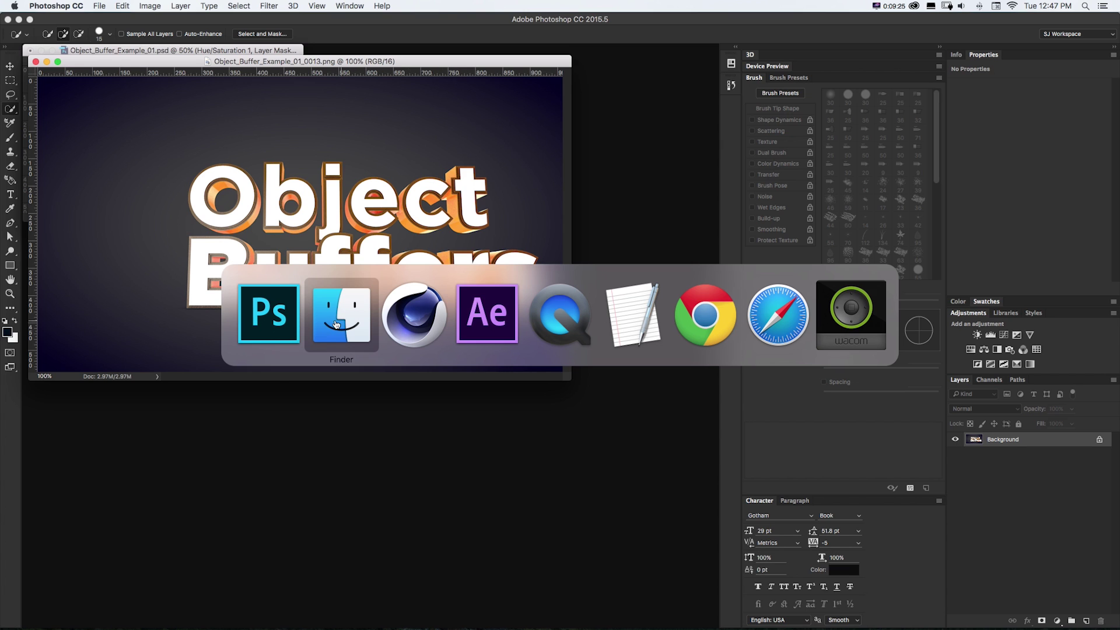
{"action": "left_click", "coordinate": [336, 324]}
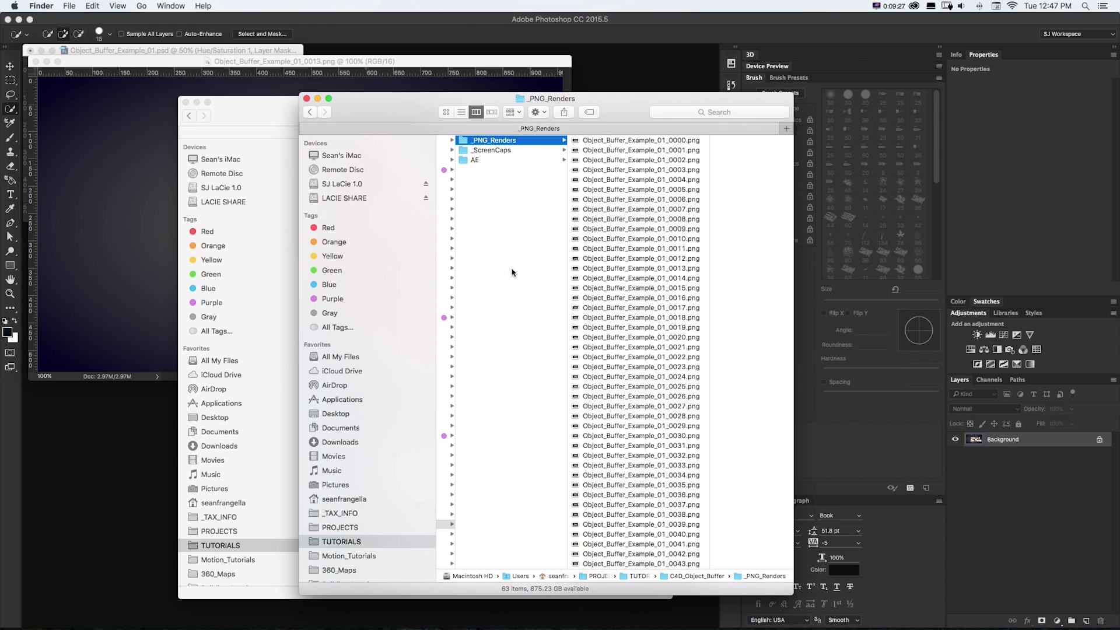
{"action": "scroll", "coordinate": [583, 379], "scroll_direction": "down", "scroll_amount": 5}
{"action": "left_click", "coordinate": [601, 564]}
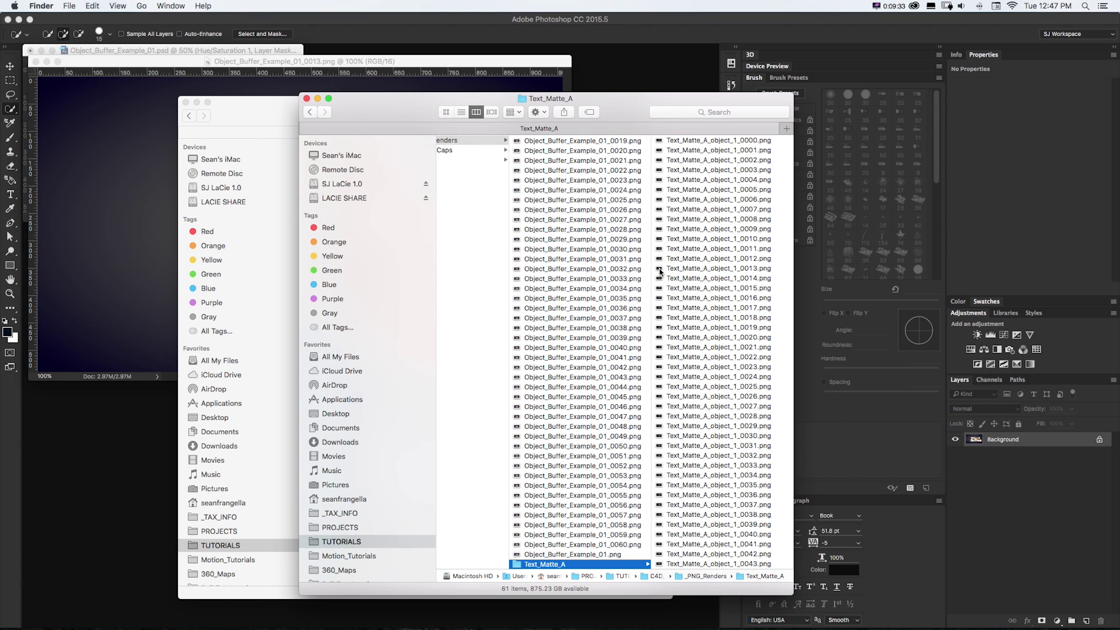
{"action": "left_click_drag", "start_coordinate": [661, 272], "coordinate": [456, 621]}
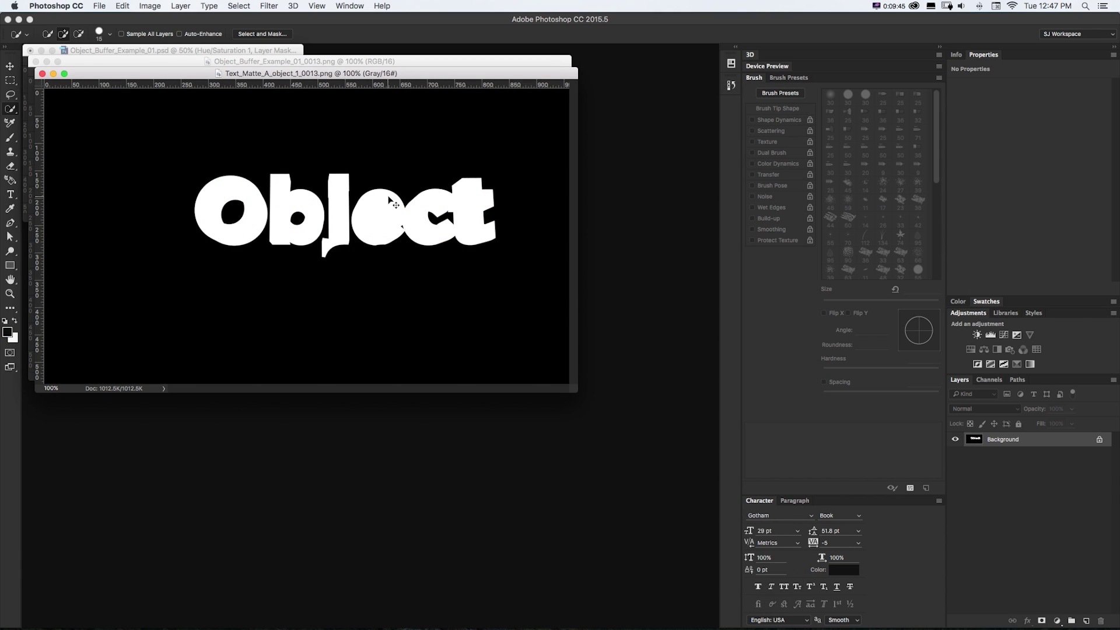
Copy the whole matte image and paste it onto the render frame as Layer 1
{"action": "key", "text": "super+a"}
{"action": "left_click", "coordinate": [123, 6]}
{"action": "left_click", "coordinate": [245, 81]}
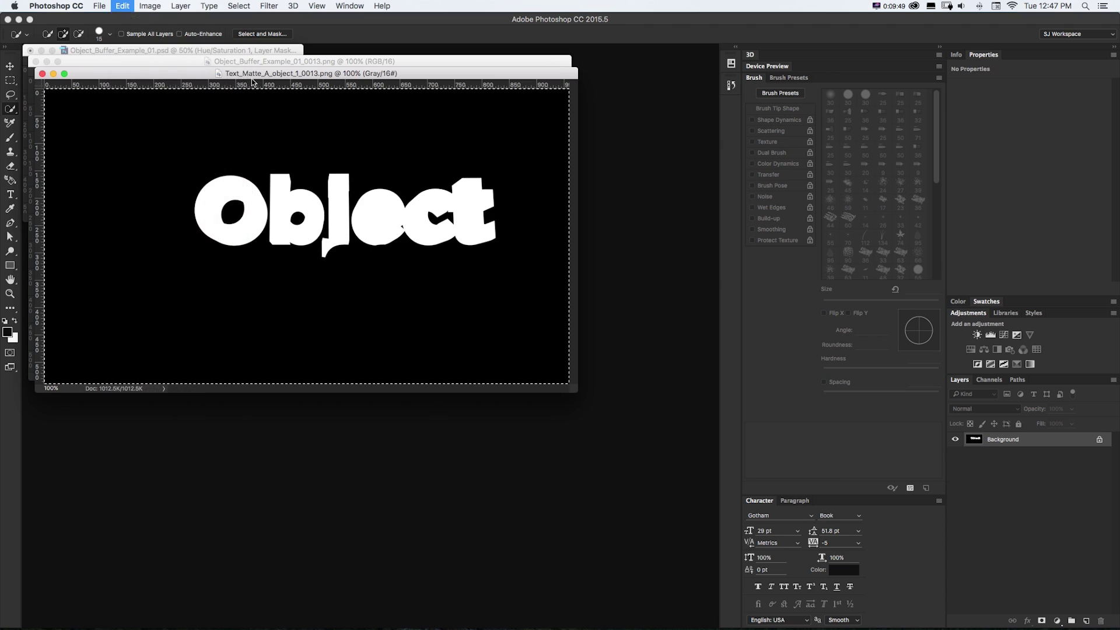
{"action": "left_click", "coordinate": [252, 61]}
{"action": "key", "text": "super+v"}
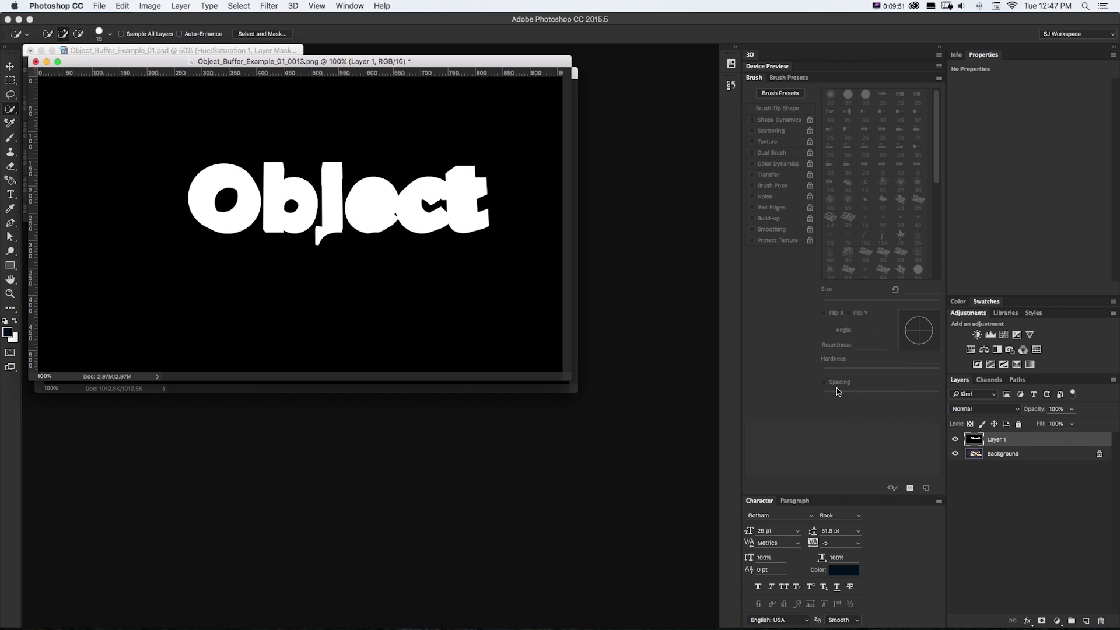
Hide Layer 1, make Background active, and fill the Object letter selection with dark colour
{"action": "left_click", "coordinate": [988, 381]}
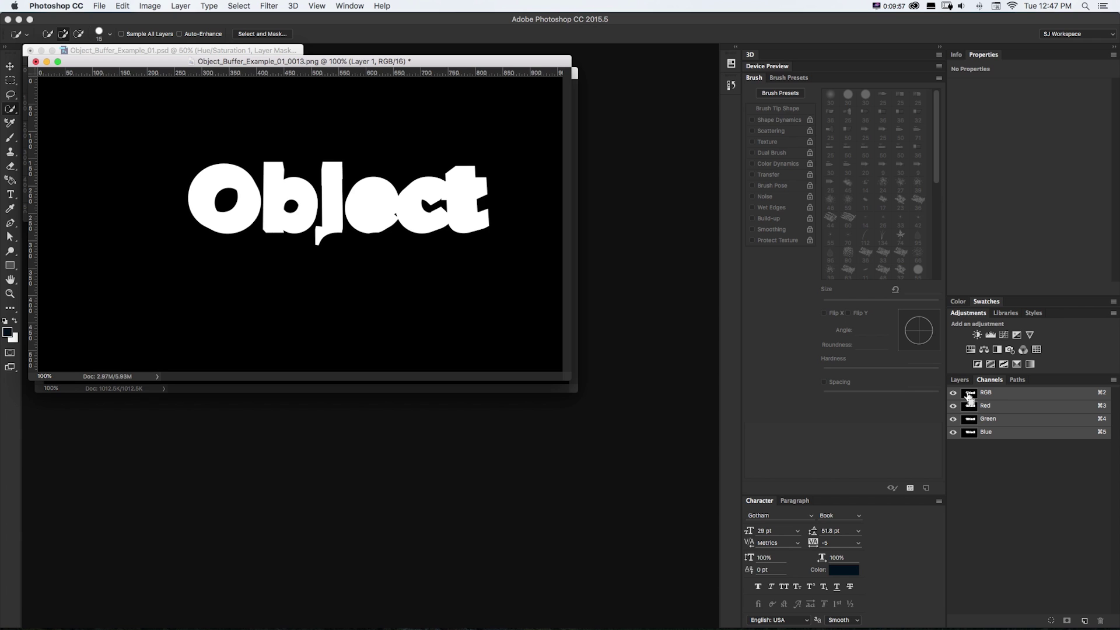
{"action": "left_click", "coordinate": [965, 381]}
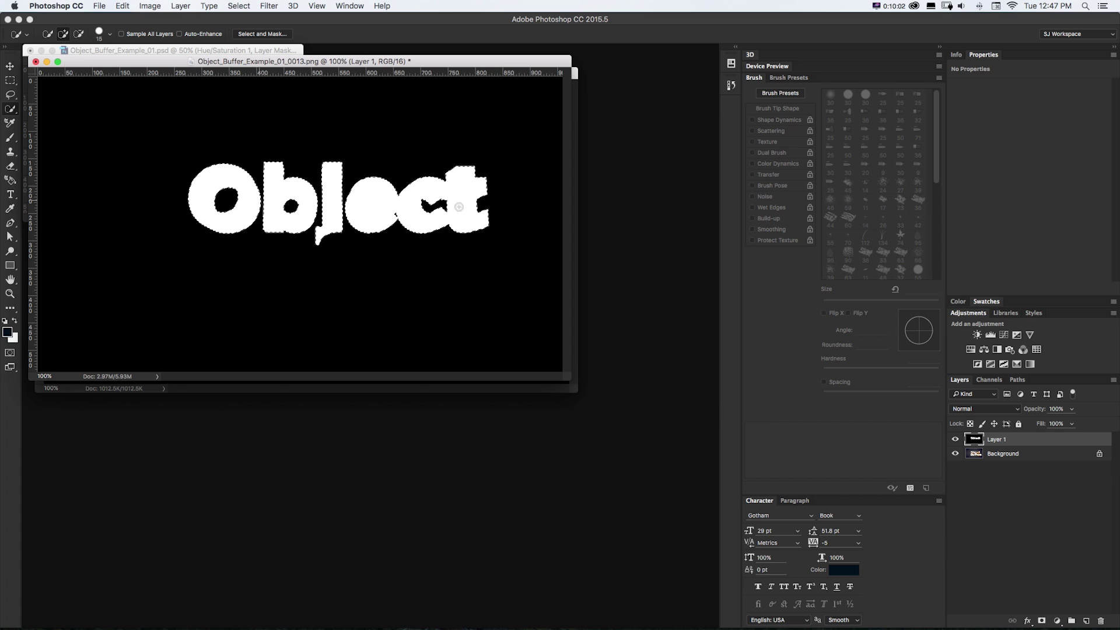
{"action": "left_click", "coordinate": [955, 439]}
{"action": "left_click", "coordinate": [971, 454]}
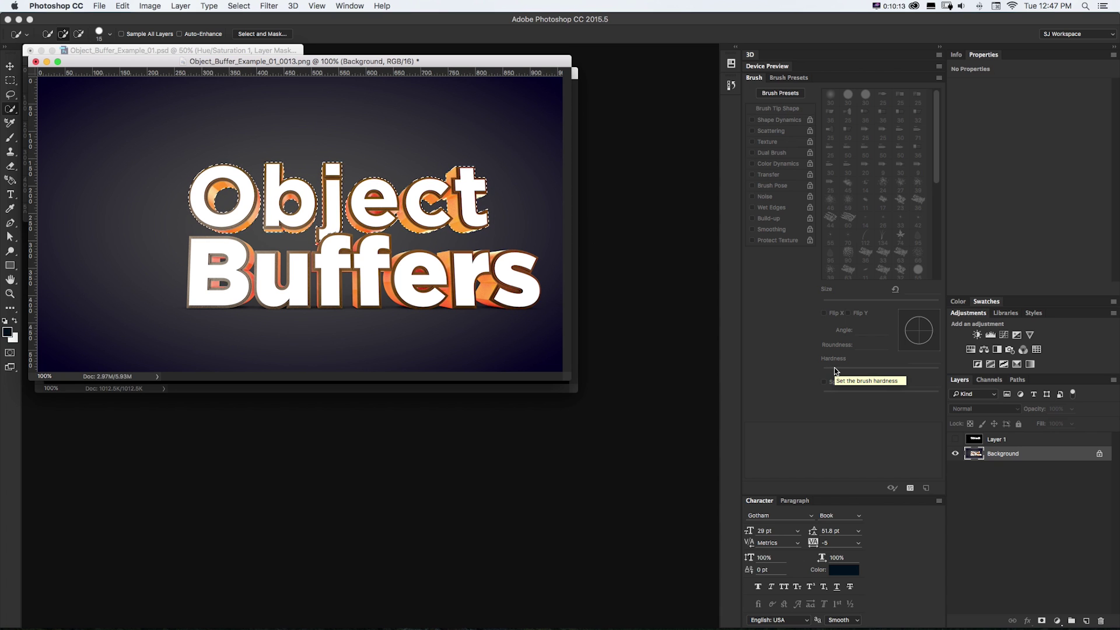
{"action": "key", "text": "alt+BackSpace"}
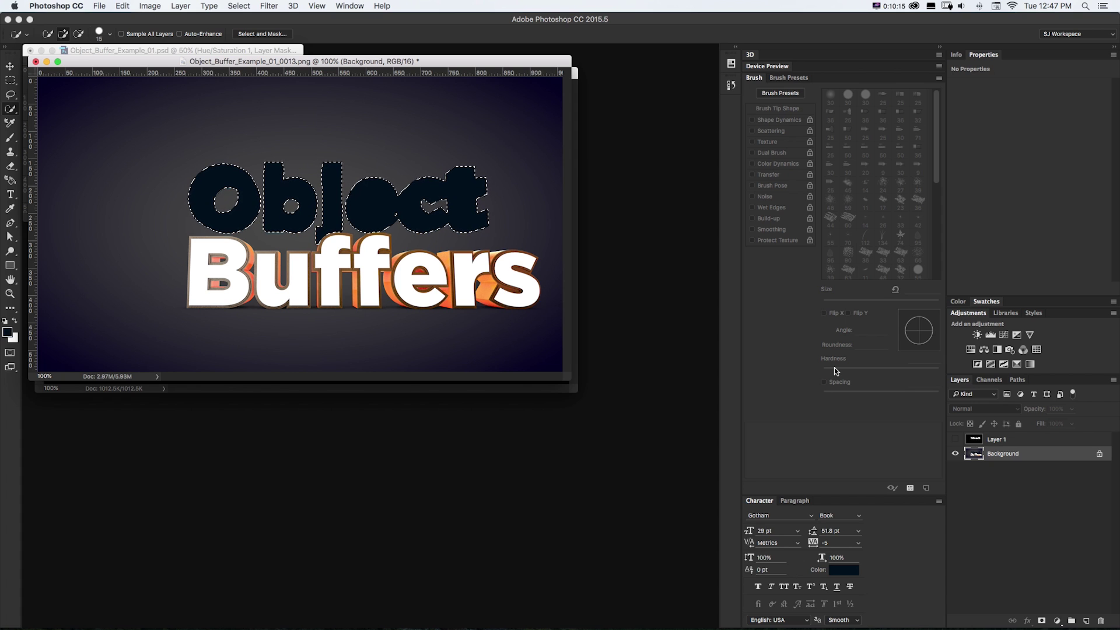
Add a Hue/Saturation adjustment masked to 'Object' and shift its hue to turn the letters pink
{"action": "left_click", "coordinate": [1056, 620]}
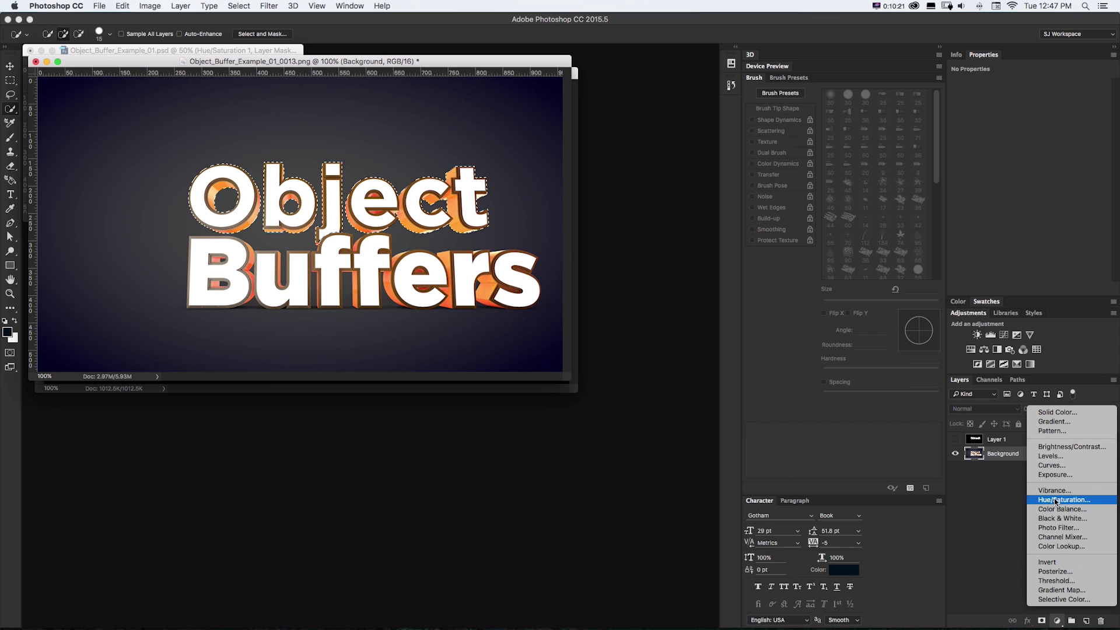
{"action": "left_click", "coordinate": [1056, 499]}
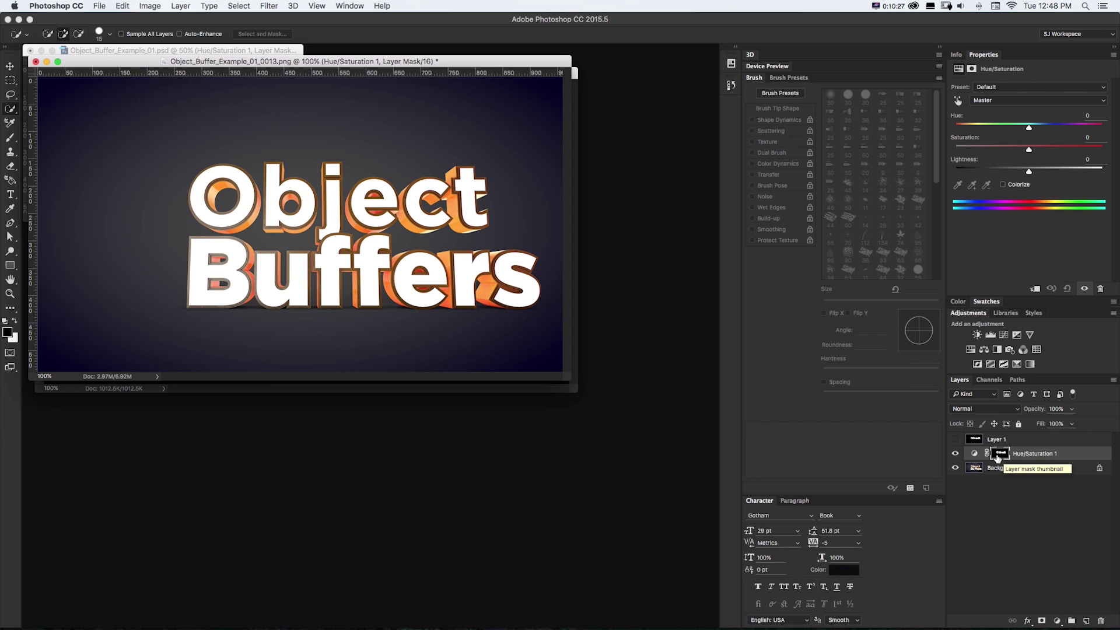
{"action": "left_click_drag", "start_coordinate": [1029, 125], "coordinate": [1052, 149]}
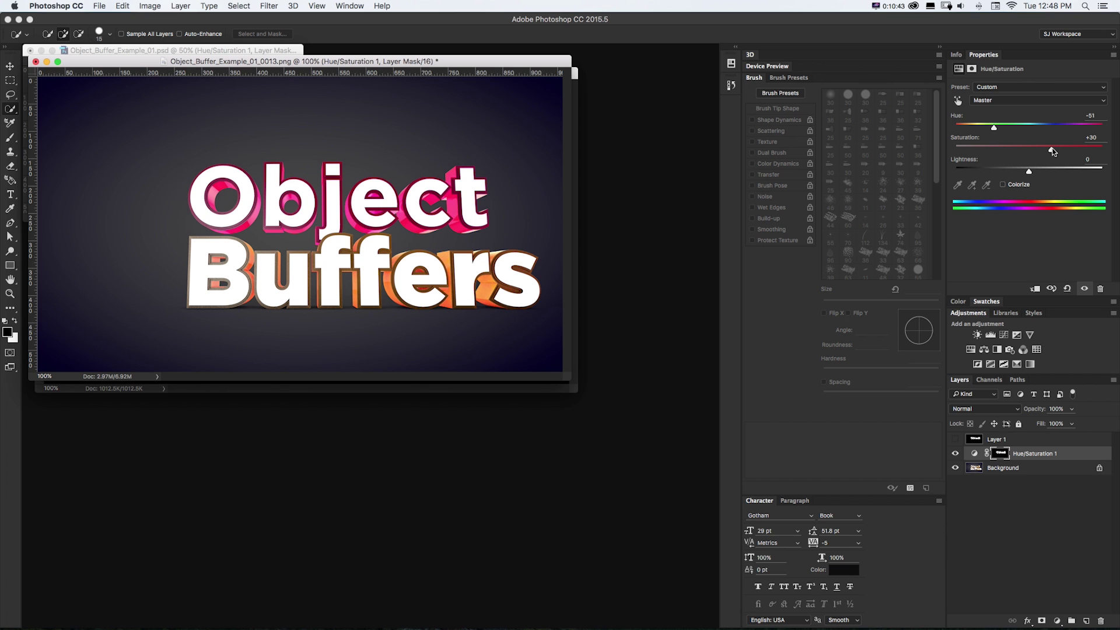
{"action": "key", "text": "super+Tab"}
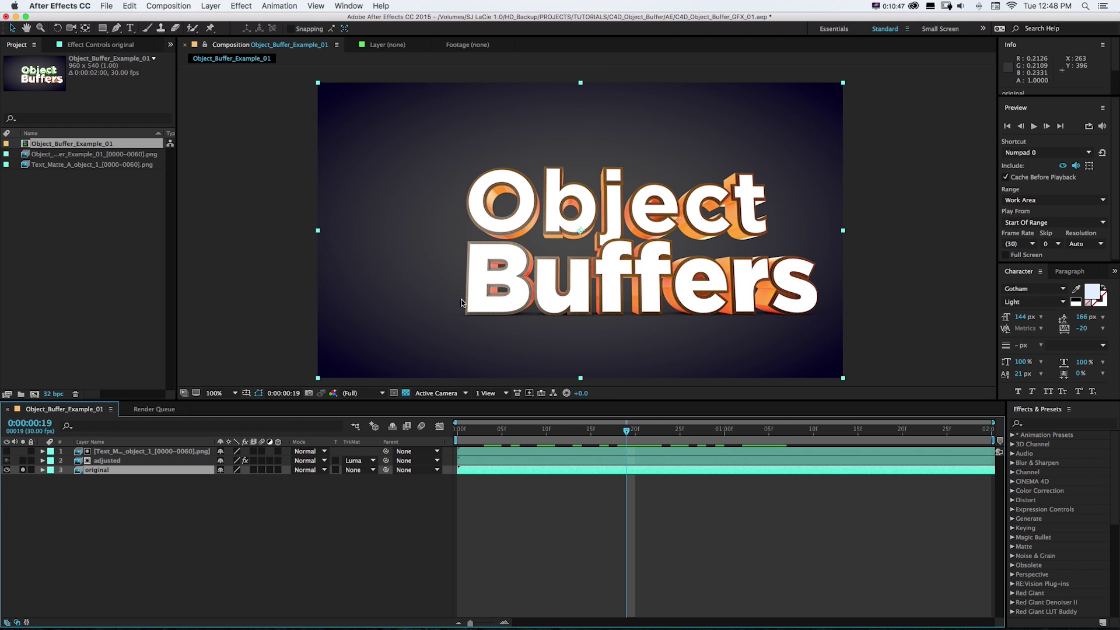
Compare frames 23 and 4 with the adjusted layer hidden and shown, then solo it and view its Hue/Saturation
{"action": "key", "text": "super+Tab"}
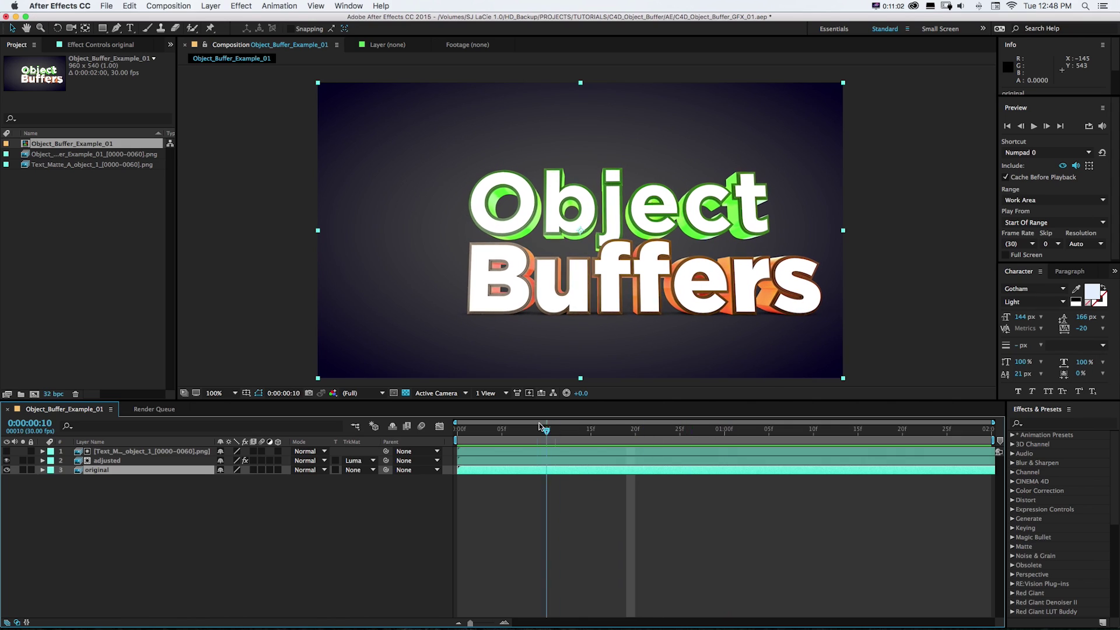
{"action": "left_click_drag", "start_coordinate": [543, 428], "coordinate": [661, 429]}
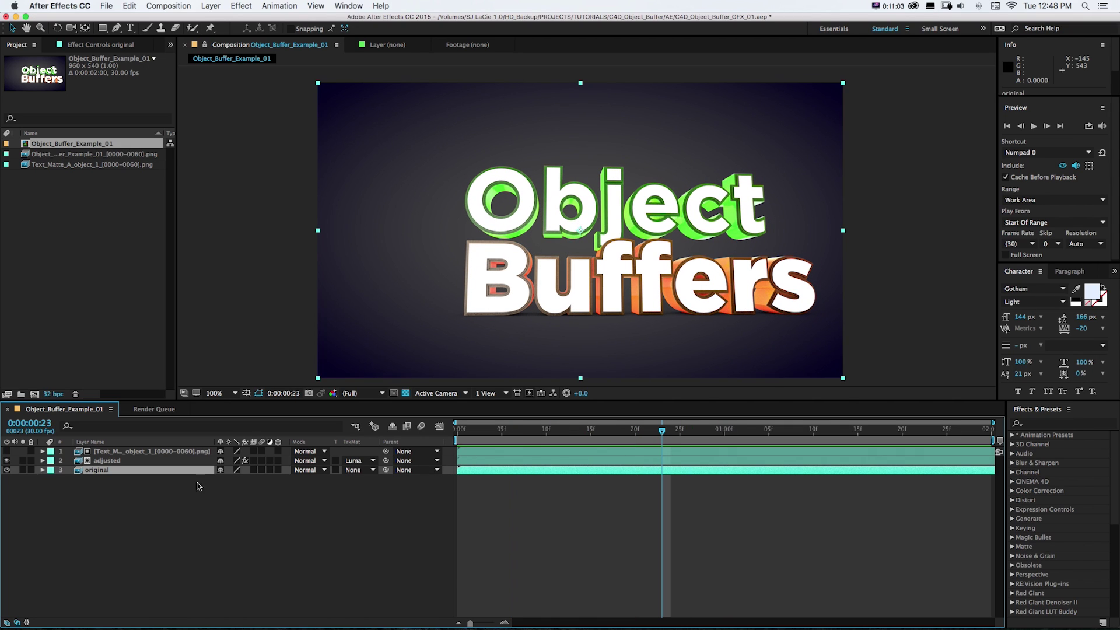
{"action": "left_click", "coordinate": [6, 460]}
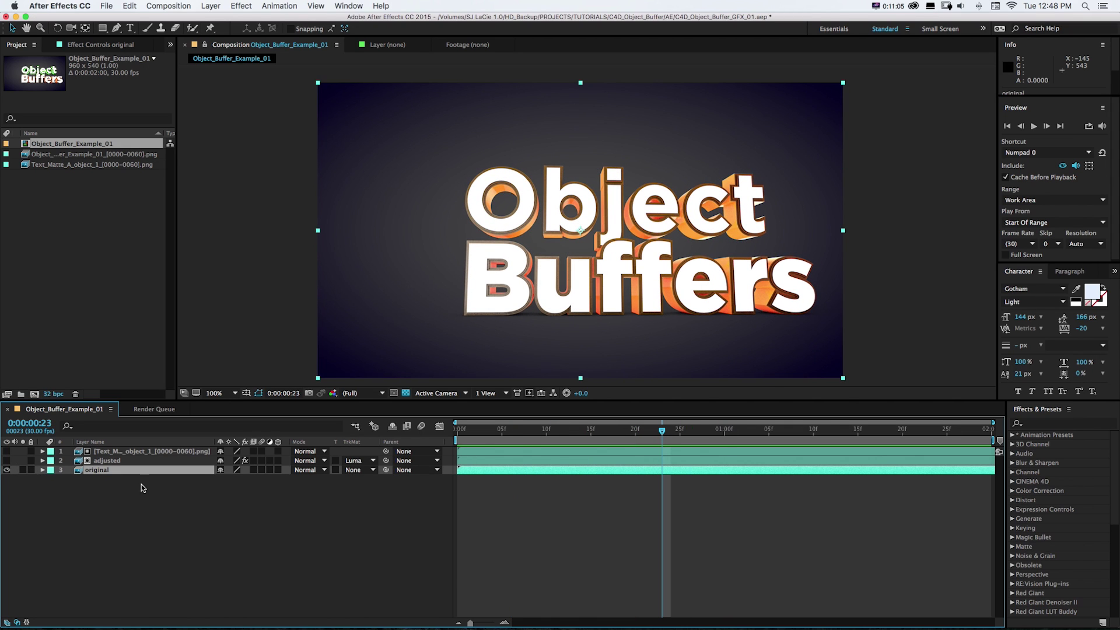
{"action": "key", "text": "Page_Up"}
{"action": "key", "text": "Page_Up"}
{"action": "key", "text": "Page_Up"}
{"action": "key", "text": "Page_Up"}
{"action": "key", "text": "Page_Up"}
{"action": "key", "text": "Page_Up"}
{"action": "key", "text": "Page_Up"}
{"action": "key", "text": "Page_Up"}
{"action": "key", "text": "Page_Up"}
{"action": "key", "text": "Page_Up"}
{"action": "key", "text": "Page_Up"}
{"action": "key", "text": "Page_Up"}
{"action": "key", "text": "Page_Up"}
{"action": "key", "text": "Page_Up"}
{"action": "key", "text": "Page_Up"}
{"action": "key", "text": "Page_Up"}
{"action": "key", "text": "Page_Up"}
{"action": "key", "text": "Page_Up"}
{"action": "key", "text": "Page_Up"}
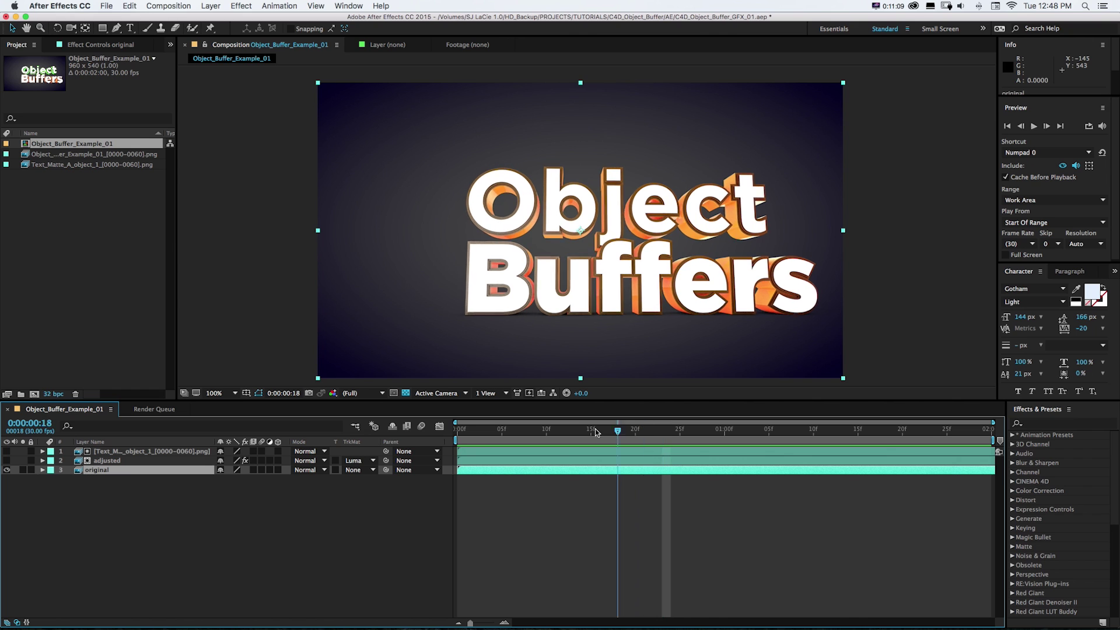
{"action": "left_click", "coordinate": [6, 460]}
{"action": "left_click", "coordinate": [128, 460]}
{"action": "left_click", "coordinate": [90, 46]}
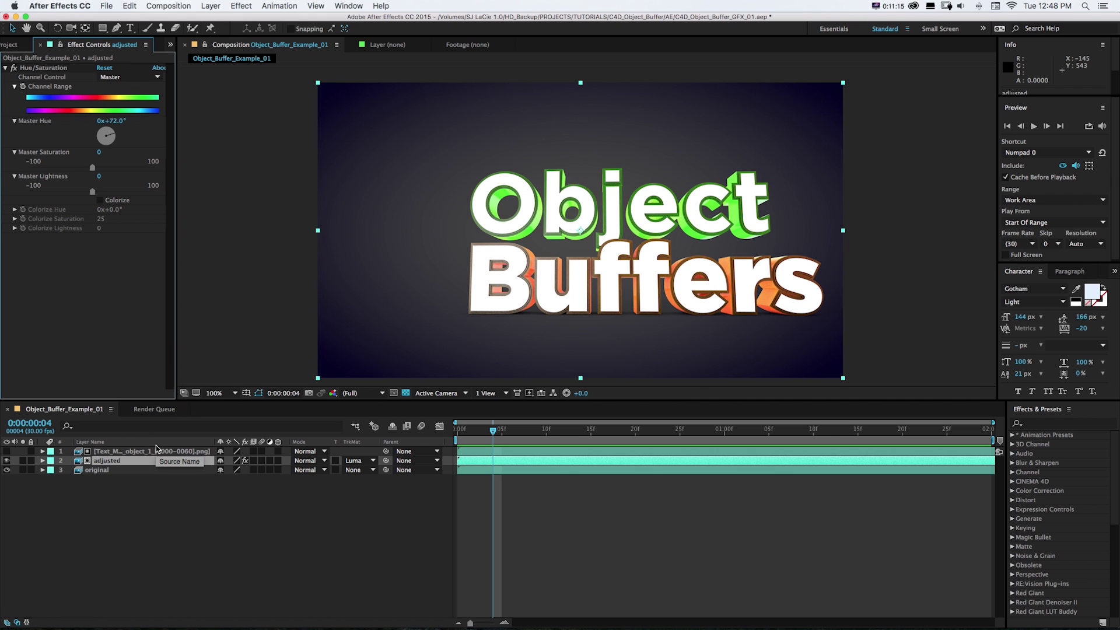
{"action": "left_click", "coordinate": [23, 460]}
Preview the comp, then show and solo the text matte layer at frame 4
{"action": "key", "text": "space"}
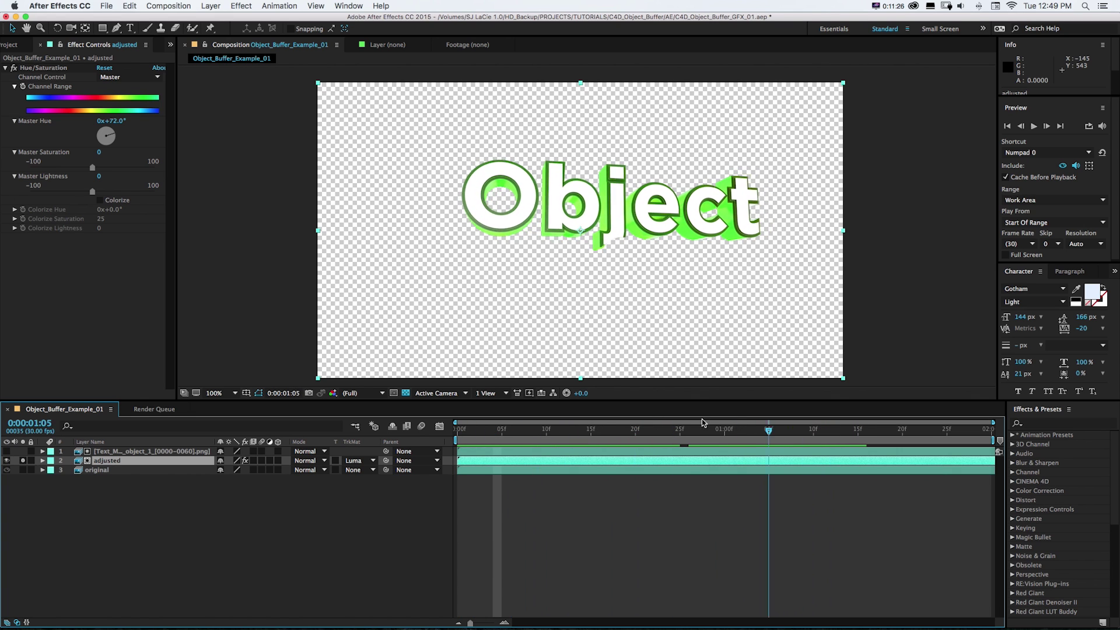
{"action": "left_click", "coordinate": [7, 451]}
{"action": "left_click", "coordinate": [22, 451]}
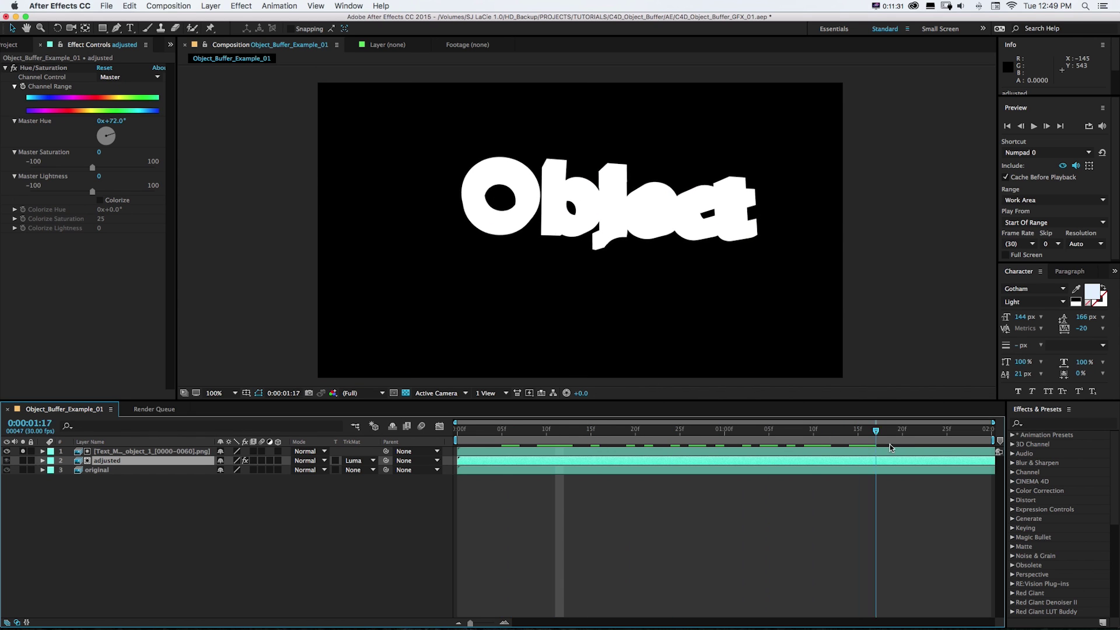
{"action": "left_click", "coordinate": [493, 432]}
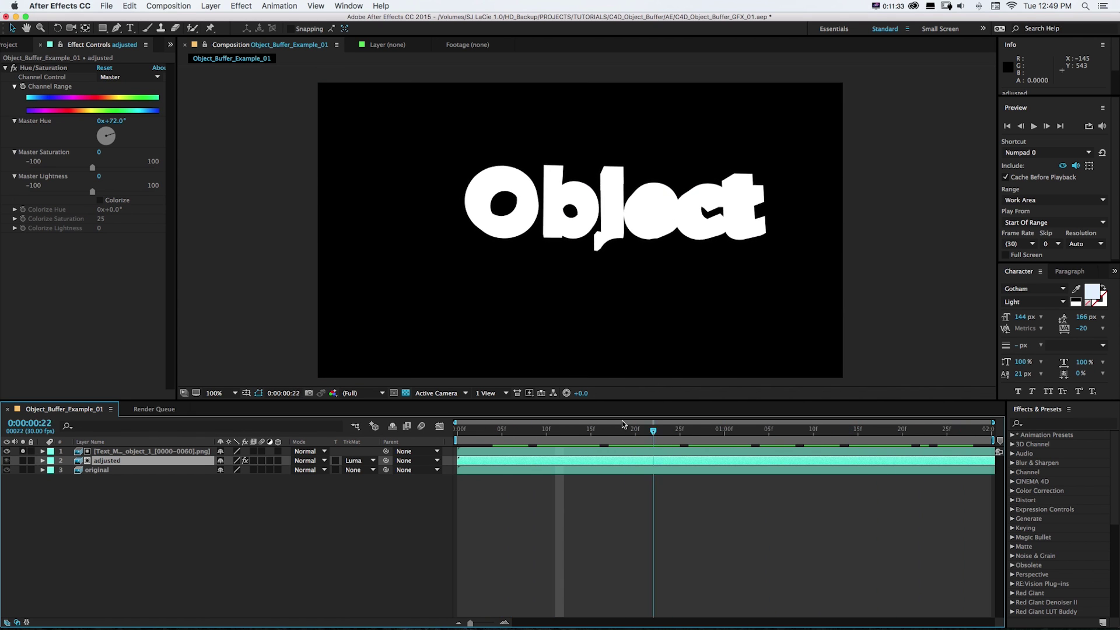
{"action": "left_click", "coordinate": [484, 430]}
Delete all three project items, confirming the dialog, to empty the project
{"action": "left_click", "coordinate": [21, 45]}
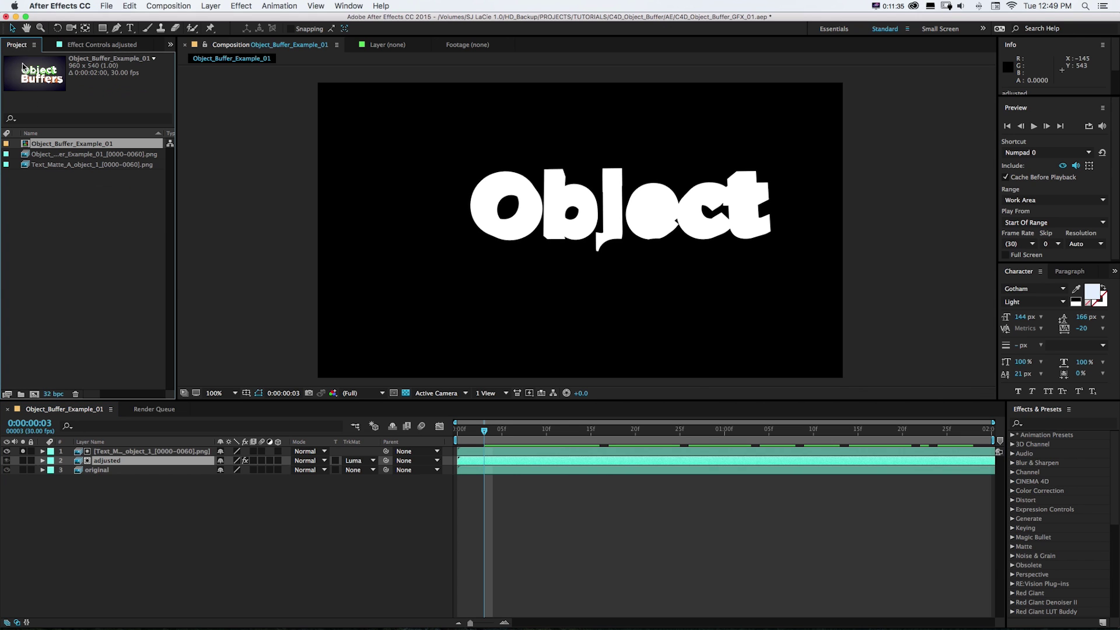
{"action": "left_click", "coordinate": [159, 495]}
{"action": "key", "text": "super+a"}
{"action": "left_click", "coordinate": [76, 312]}
{"action": "key", "text": "super+a"}
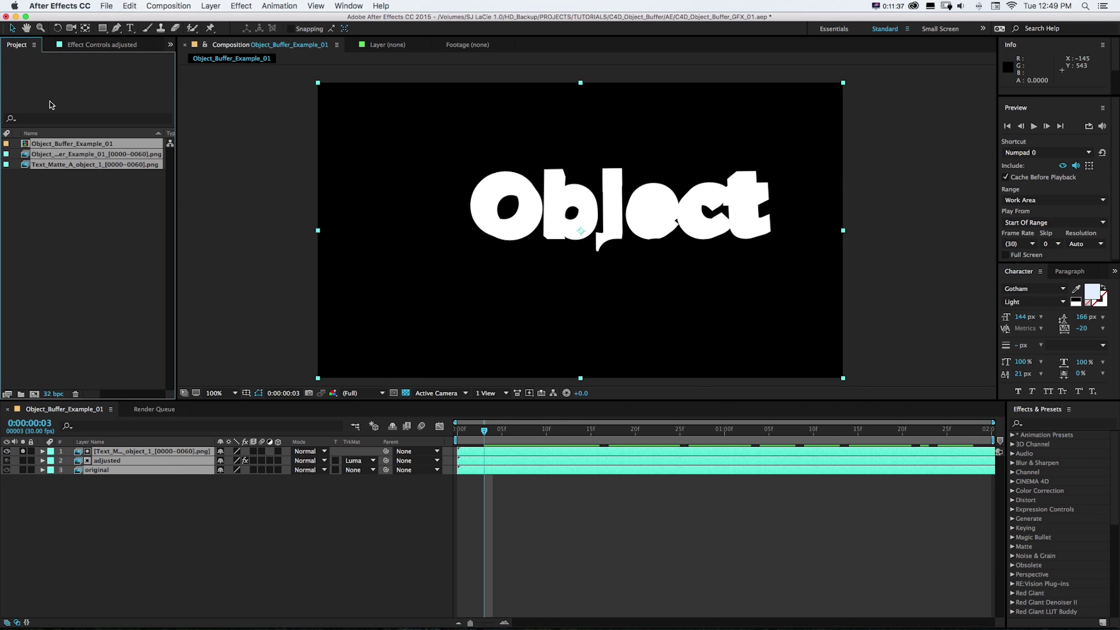
{"action": "key", "text": "Delete"}
{"action": "key", "text": "Return"}
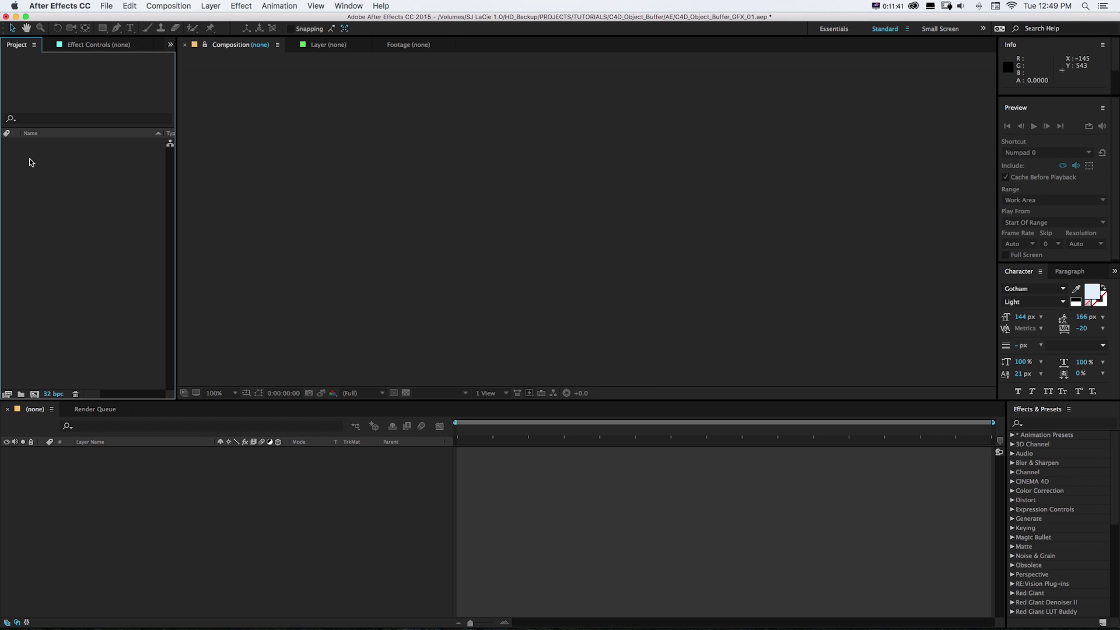
Import the first Object_Buffer_Example_01 frame as a PNG sequence
{"action": "double_click", "coordinate": [56, 162]}
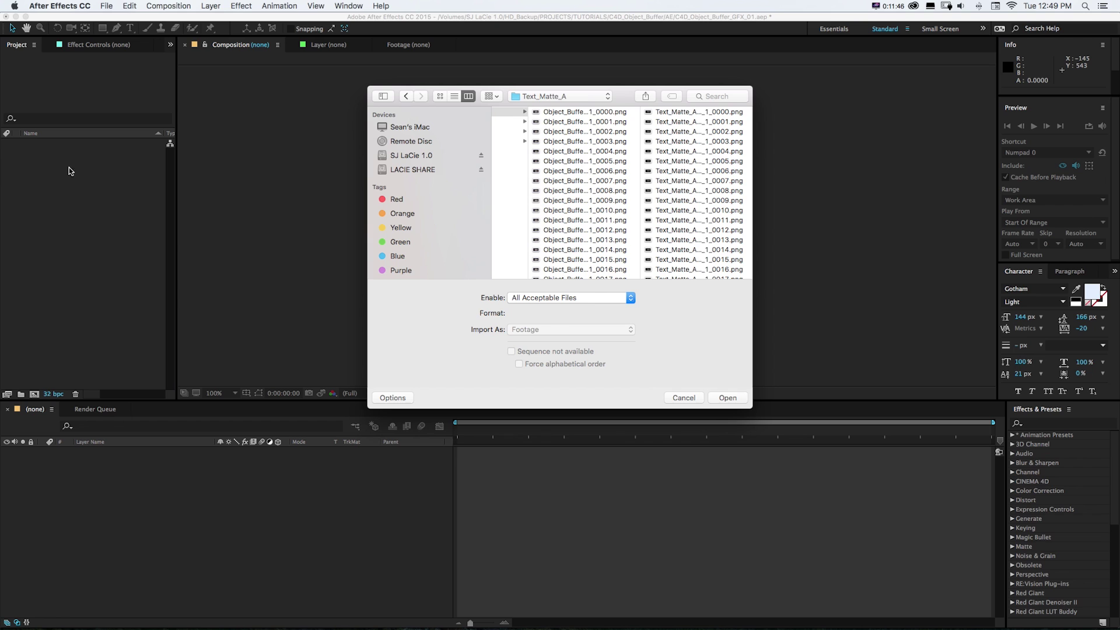
{"action": "left_click", "coordinate": [566, 112]}
{"action": "left_click_drag", "start_coordinate": [621, 96], "coordinate": [469, 79]}
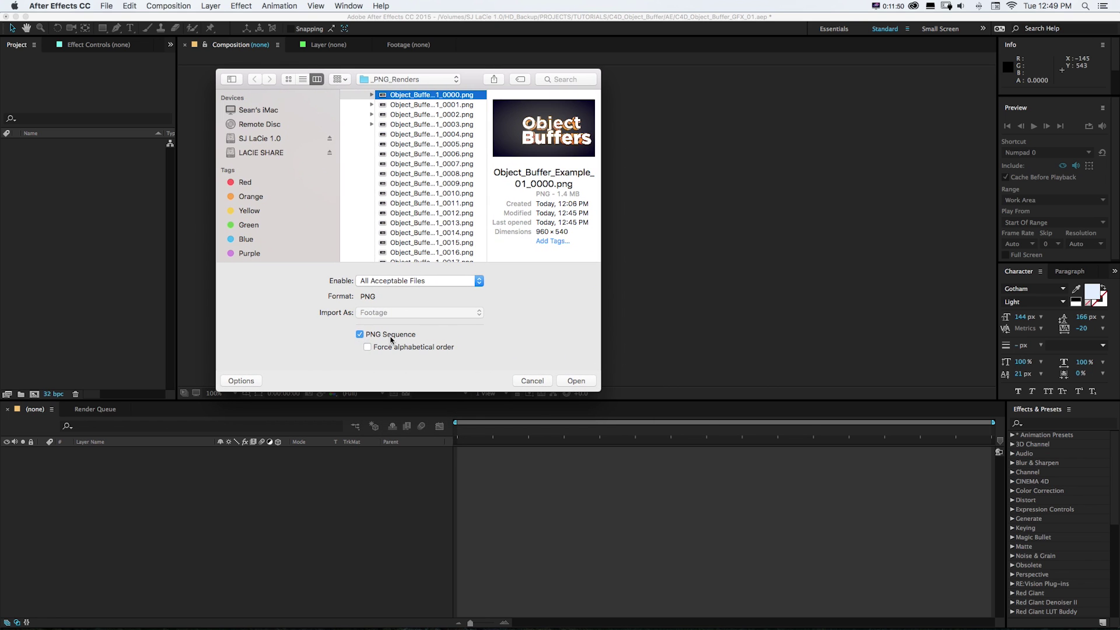
{"action": "left_click", "coordinate": [569, 382]}
Make a new comp from the footage and rename its layer 'original render'
{"action": "left_click_drag", "start_coordinate": [25, 144], "coordinate": [36, 396]}
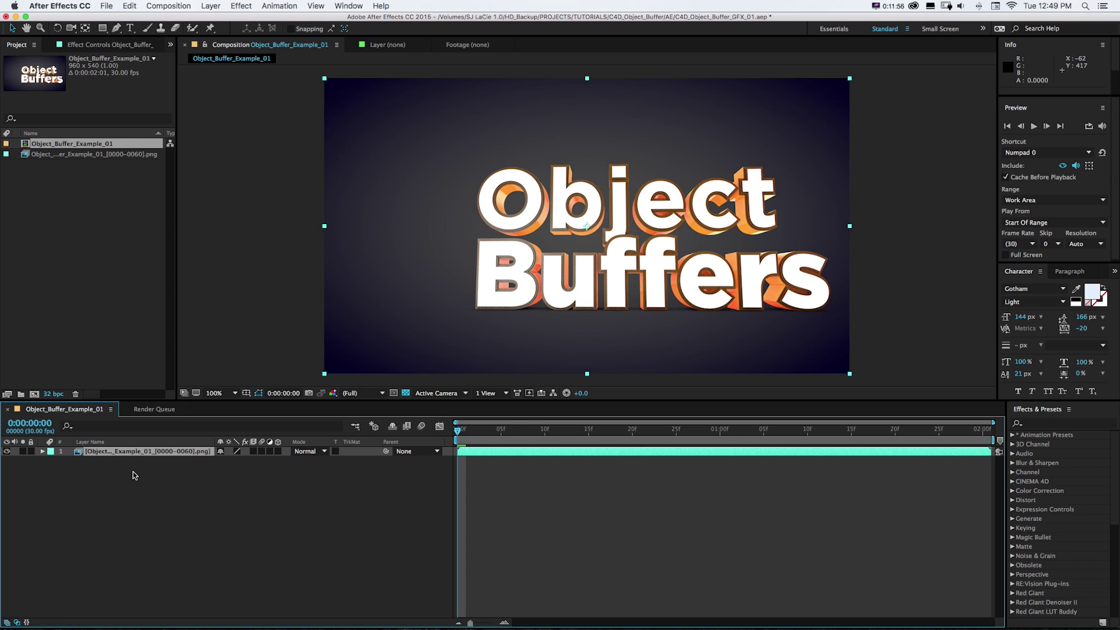
{"action": "key", "text": "Return"}
{"action": "type", "text": "orig"}
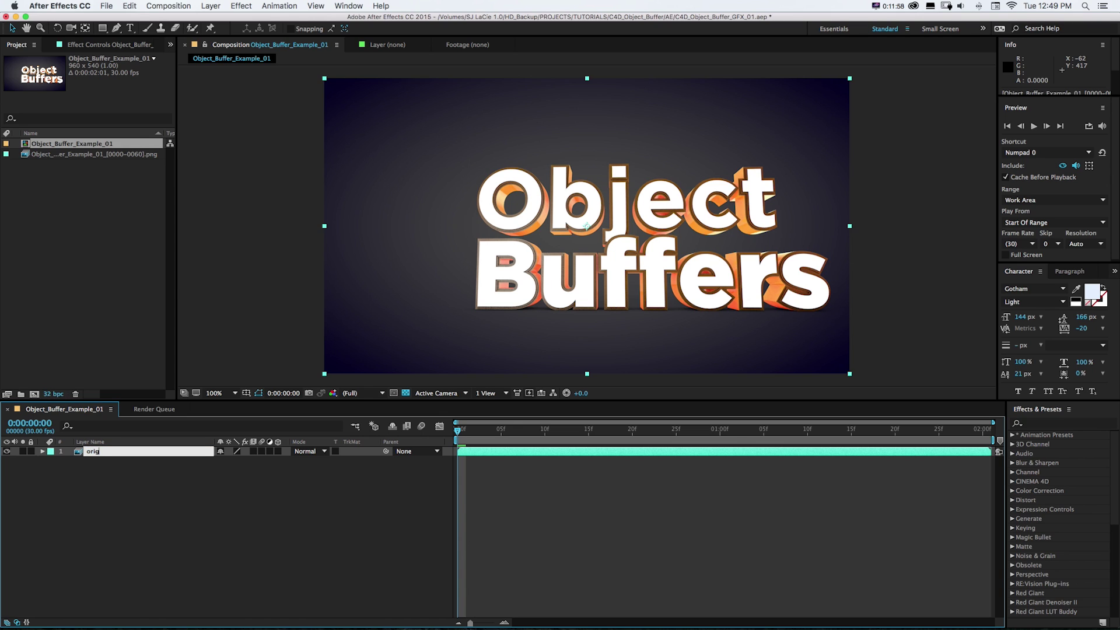
{"action": "type", "text": "inal render"}
{"action": "key", "text": "Return"}
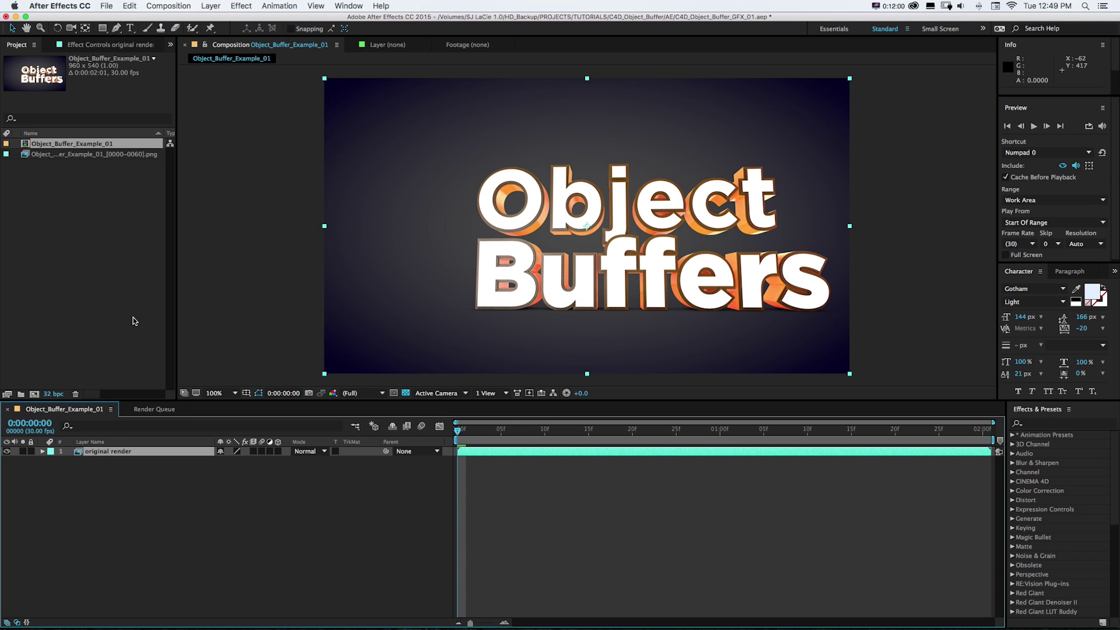
Import the Text_Matte_A_object_1 PNG sequence and place it above the 'original render' layer
{"action": "double_click", "coordinate": [33, 174]}
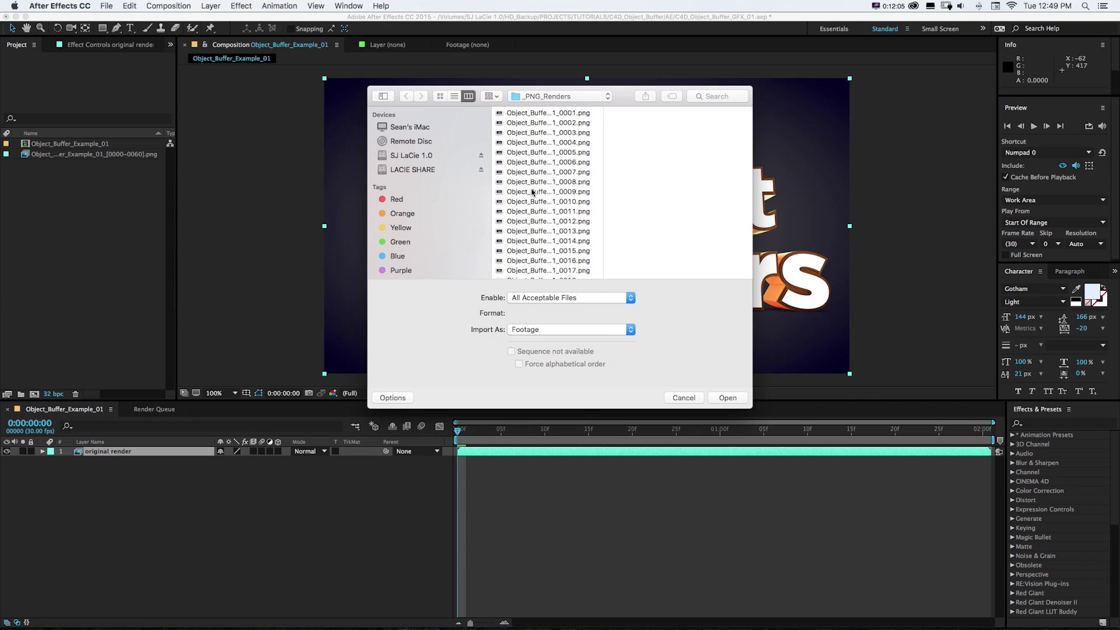
{"action": "scroll", "coordinate": [528, 233], "scroll_direction": "down", "scroll_amount": 15}
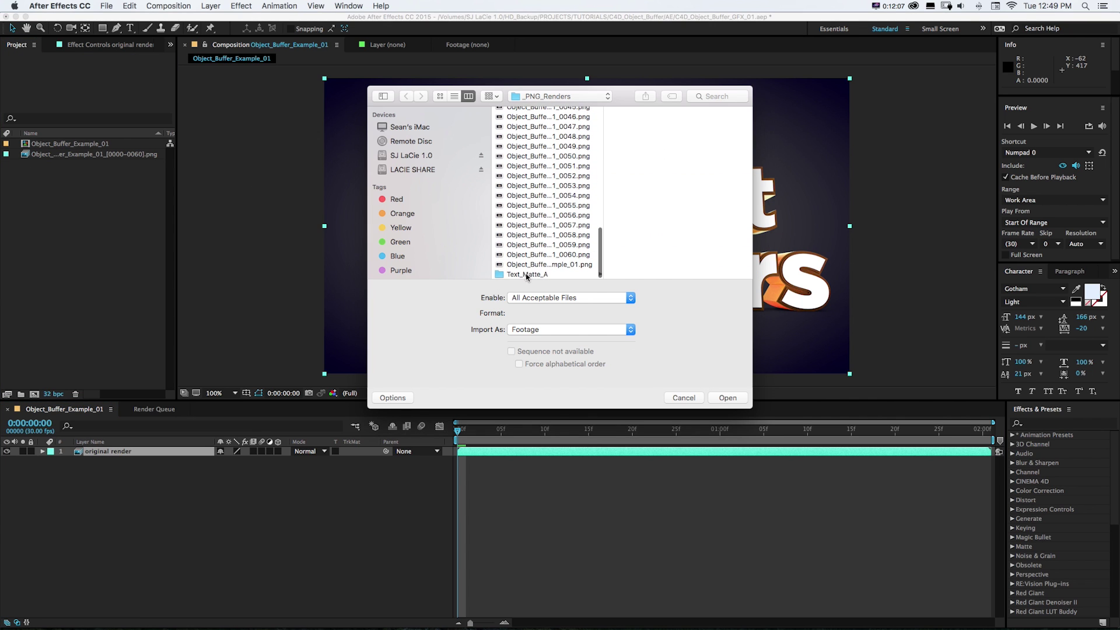
{"action": "left_click", "coordinate": [527, 274]}
{"action": "left_click_drag", "start_coordinate": [621, 96], "coordinate": [416, 85]}
{"action": "left_click", "coordinate": [360, 102]}
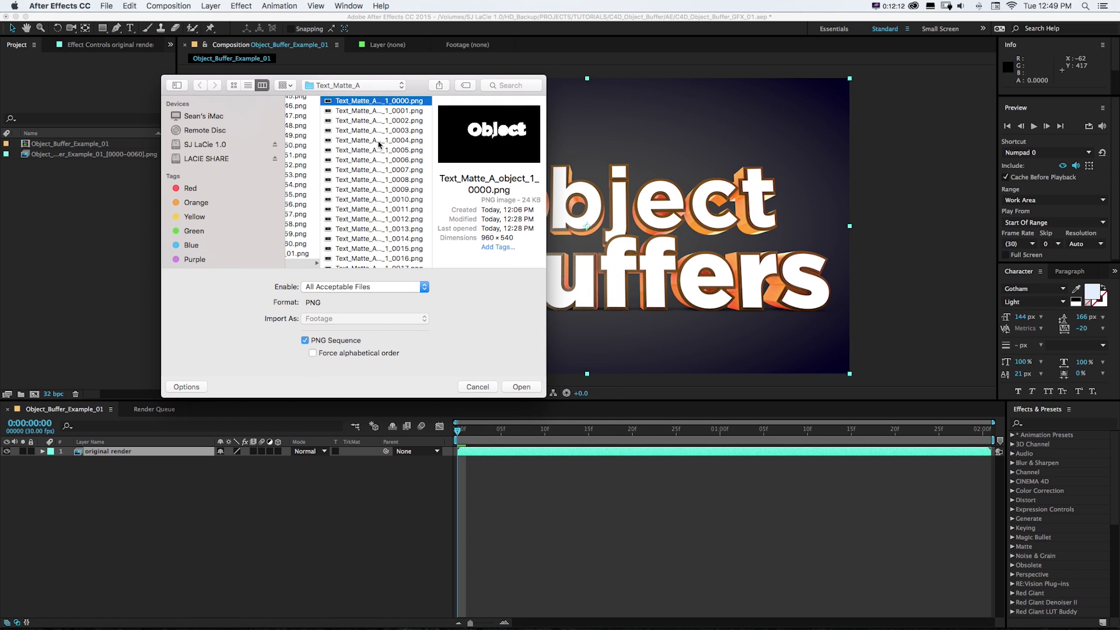
{"action": "scroll", "coordinate": [368, 151], "scroll_direction": "down", "scroll_amount": 5}
{"action": "scroll", "coordinate": [368, 151], "scroll_direction": "up", "scroll_amount": 5}
{"action": "left_click", "coordinate": [520, 388]}
{"action": "left_click_drag", "start_coordinate": [25, 167], "coordinate": [85, 451]}
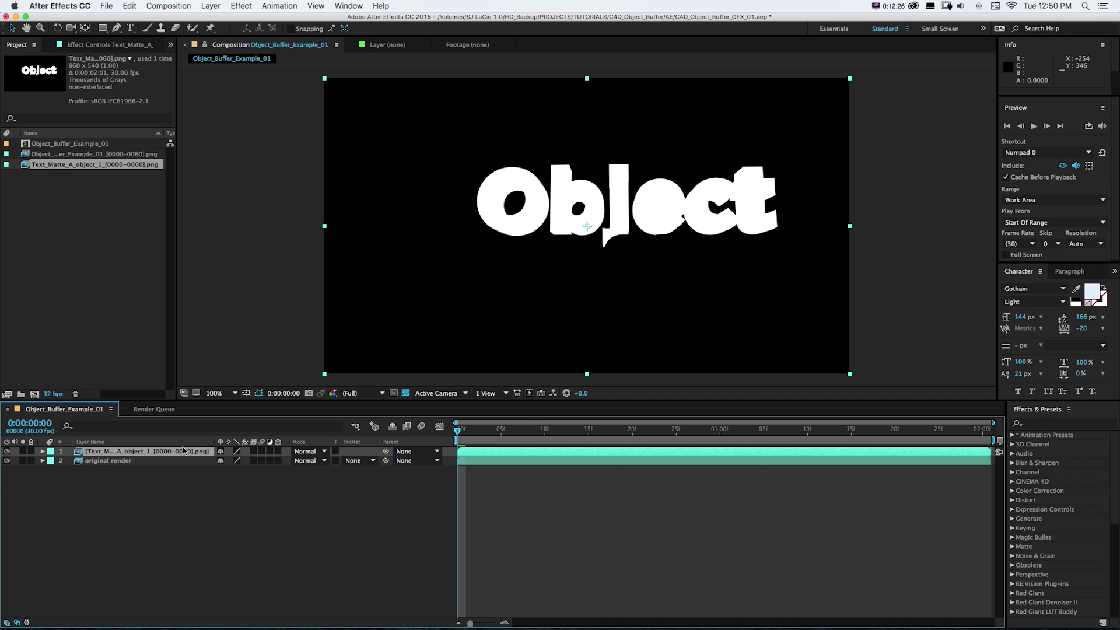
{"action": "key", "text": "Return"}
Rename the matte layer 'track matte' and set original render's TrkMat to Luma Matte 'track matte'
{"action": "type", "text": "track matte"}
{"action": "key", "text": "Return"}
{"action": "left_click", "coordinate": [84, 461]}
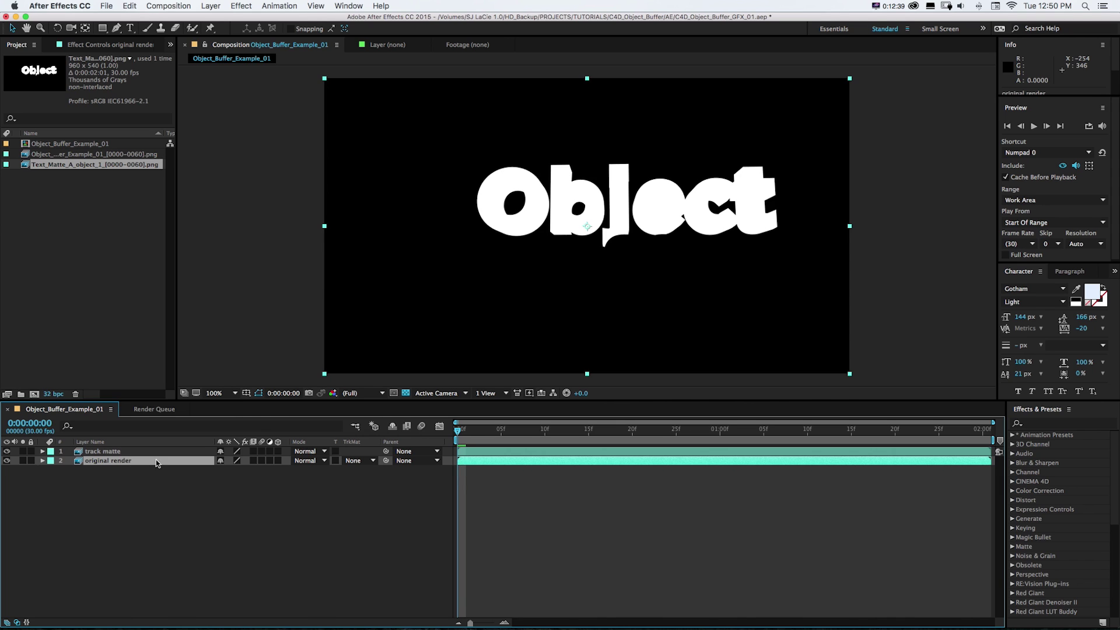
{"action": "left_click", "coordinate": [354, 462]}
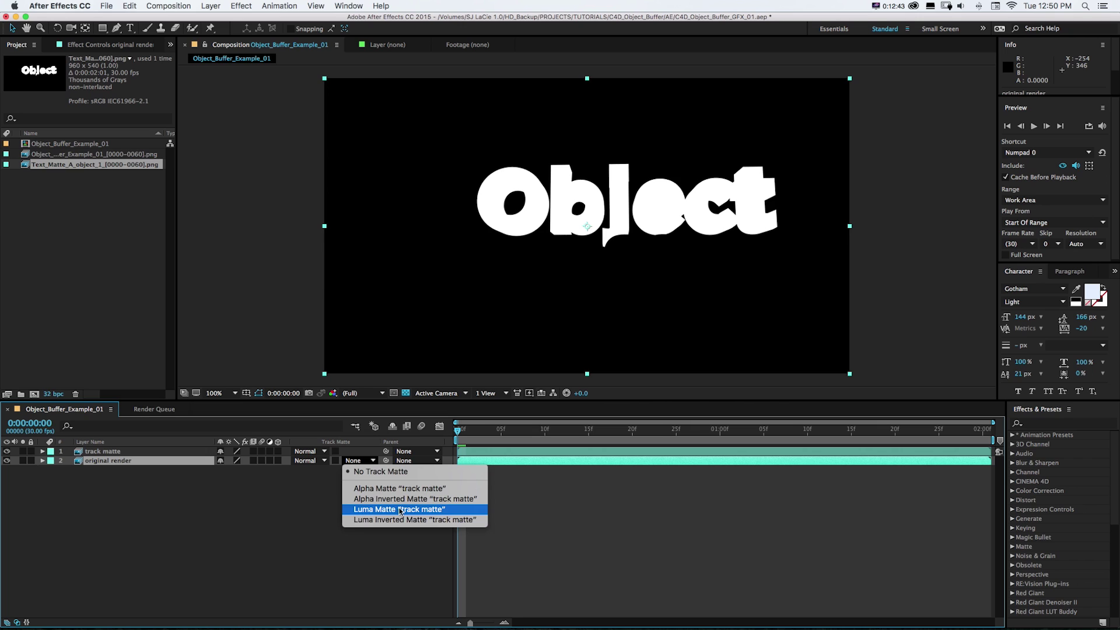
{"action": "left_click", "coordinate": [322, 445]}
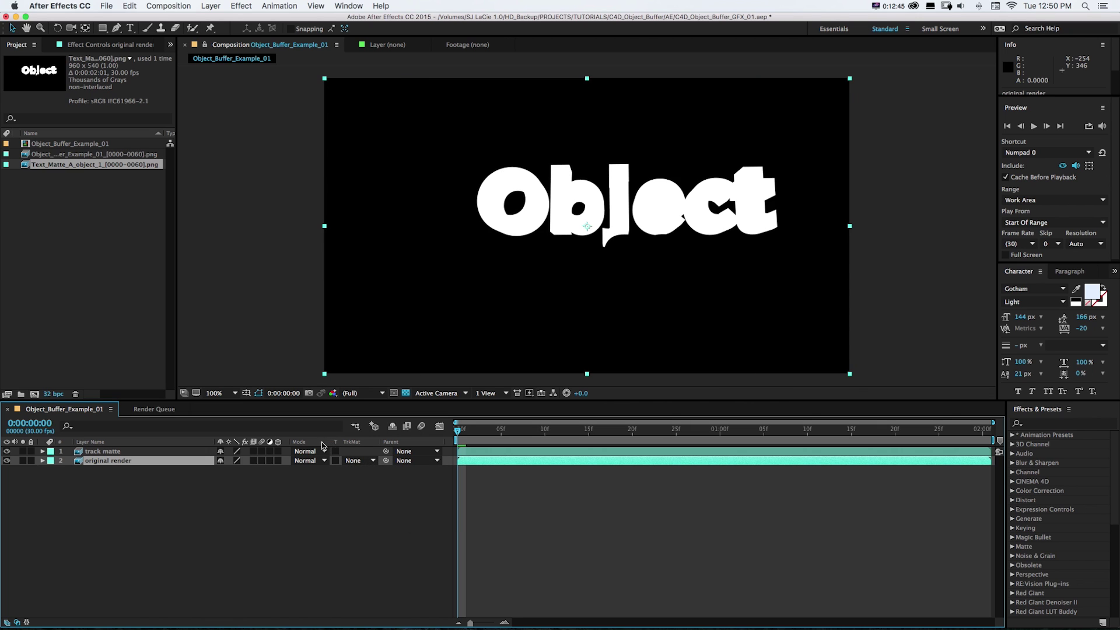
{"action": "right_click", "coordinate": [308, 444]}
{"action": "mouse_move", "coordinate": [339, 478]}
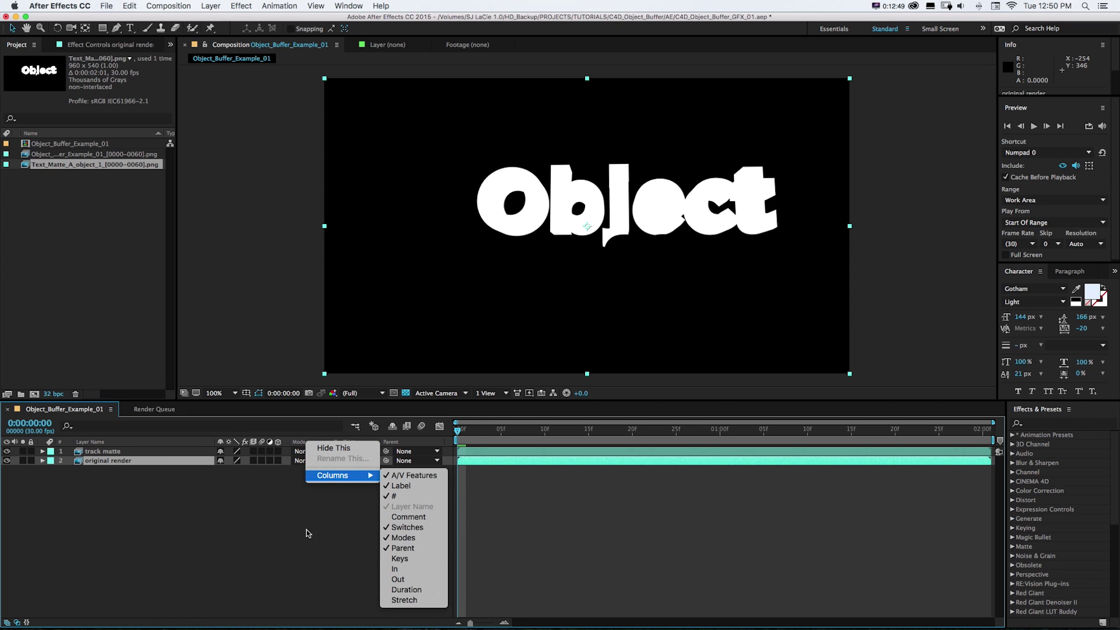
{"action": "left_click", "coordinate": [291, 520]}
{"action": "left_click", "coordinate": [357, 460]}
{"action": "left_click", "coordinate": [366, 511]}
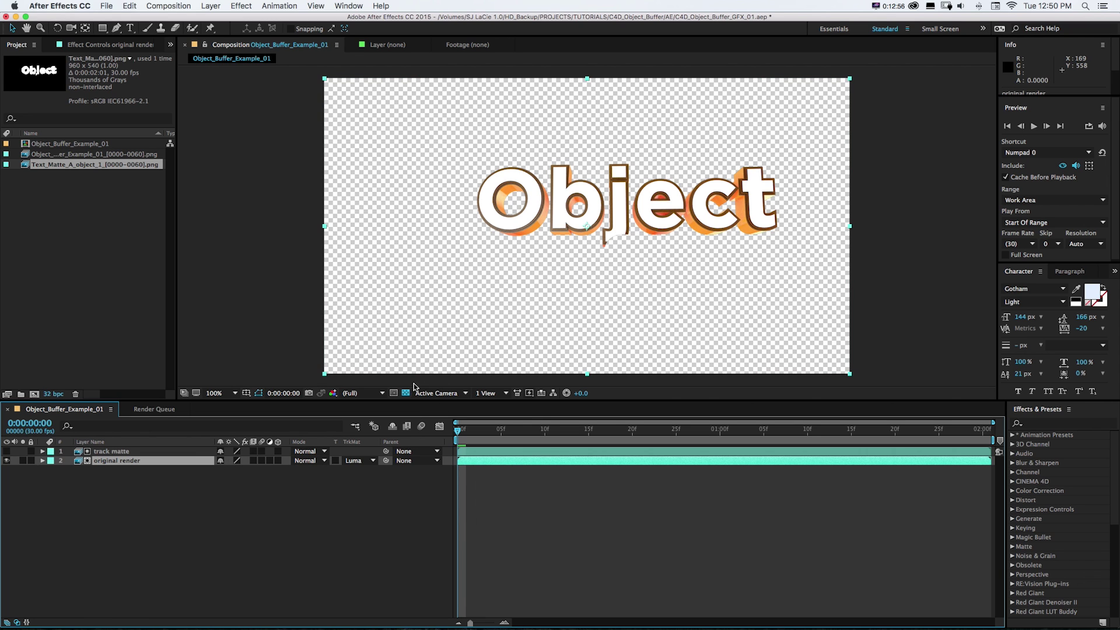
{"action": "left_click_drag", "start_coordinate": [482, 427], "coordinate": [632, 433]}
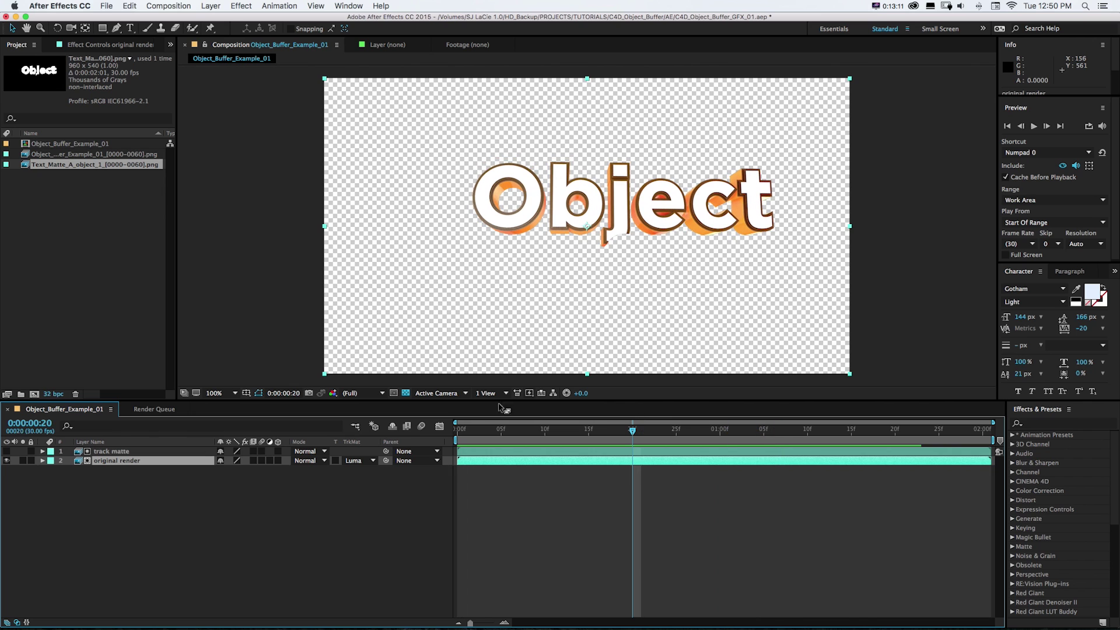
{"action": "left_click", "coordinate": [358, 460]}
Preview a Luma Inverted matte, then revert to Luma Matte and preview the isolated 'Object' text
{"action": "left_click", "coordinate": [379, 520]}
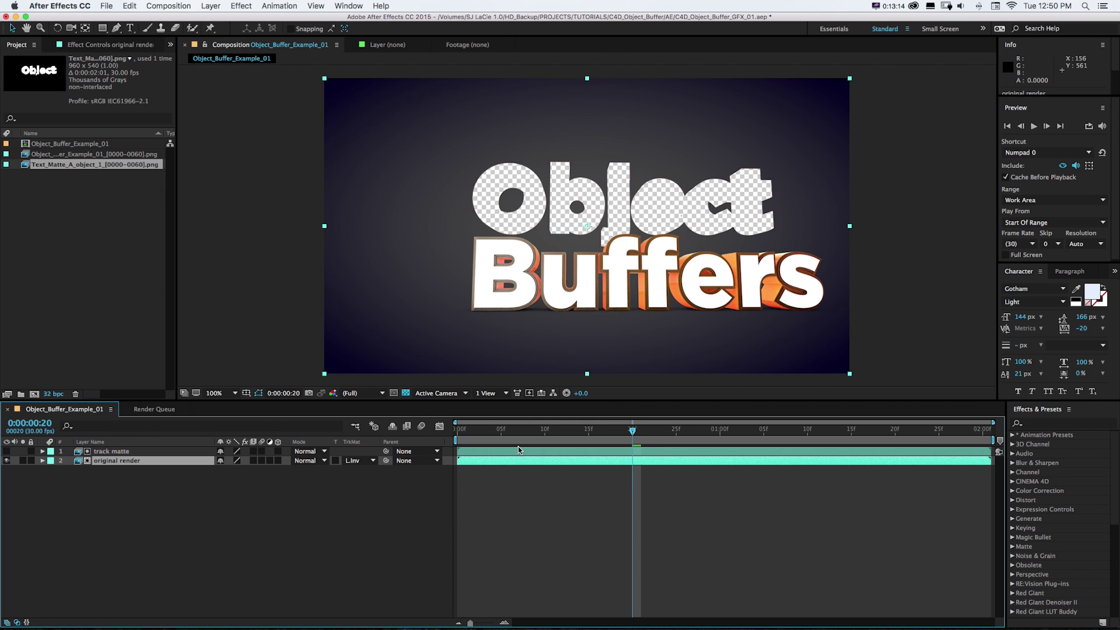
{"action": "left_click_drag", "start_coordinate": [493, 434], "coordinate": [720, 433]}
{"action": "key", "text": "space"}
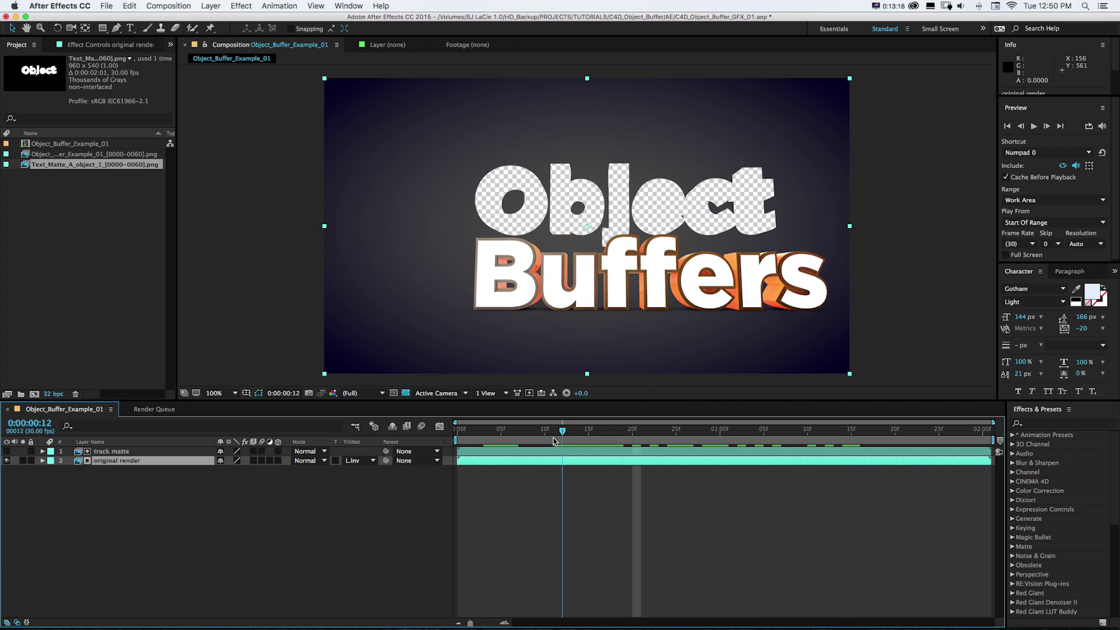
{"action": "key", "text": "space"}
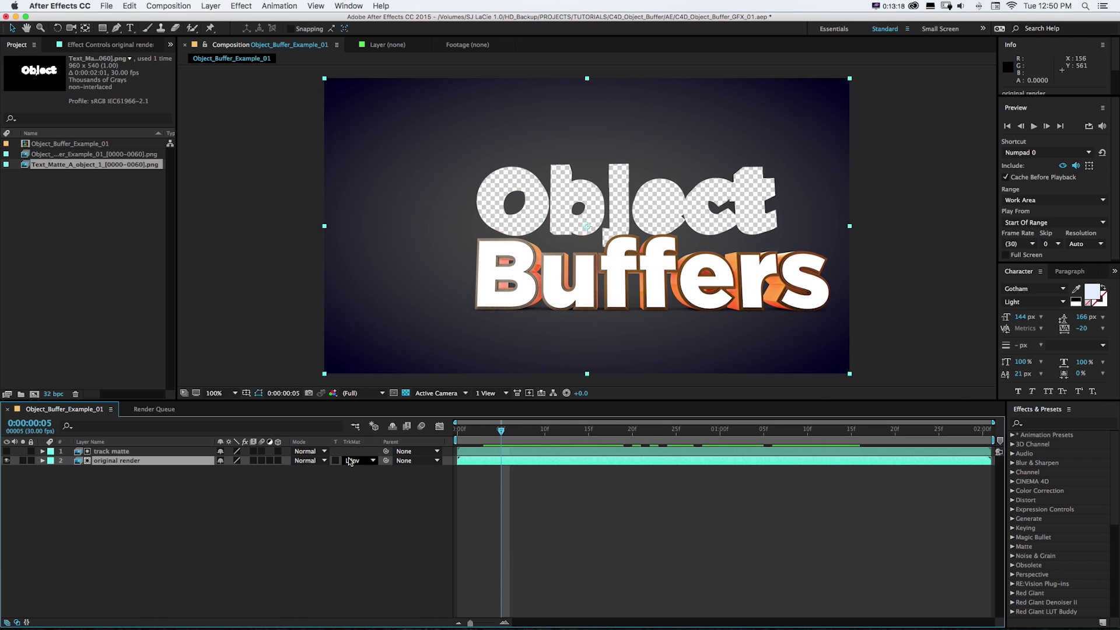
{"action": "left_click", "coordinate": [358, 460]}
{"action": "left_click", "coordinate": [379, 507]}
{"action": "left_click", "coordinate": [7, 451]}
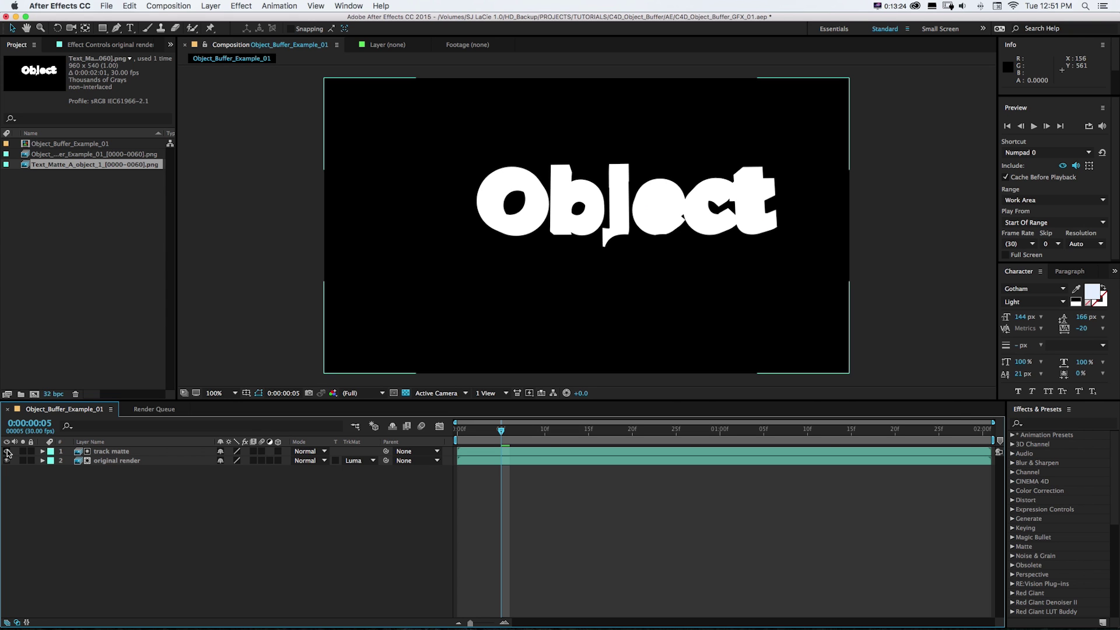
{"action": "left_click", "coordinate": [7, 452]}
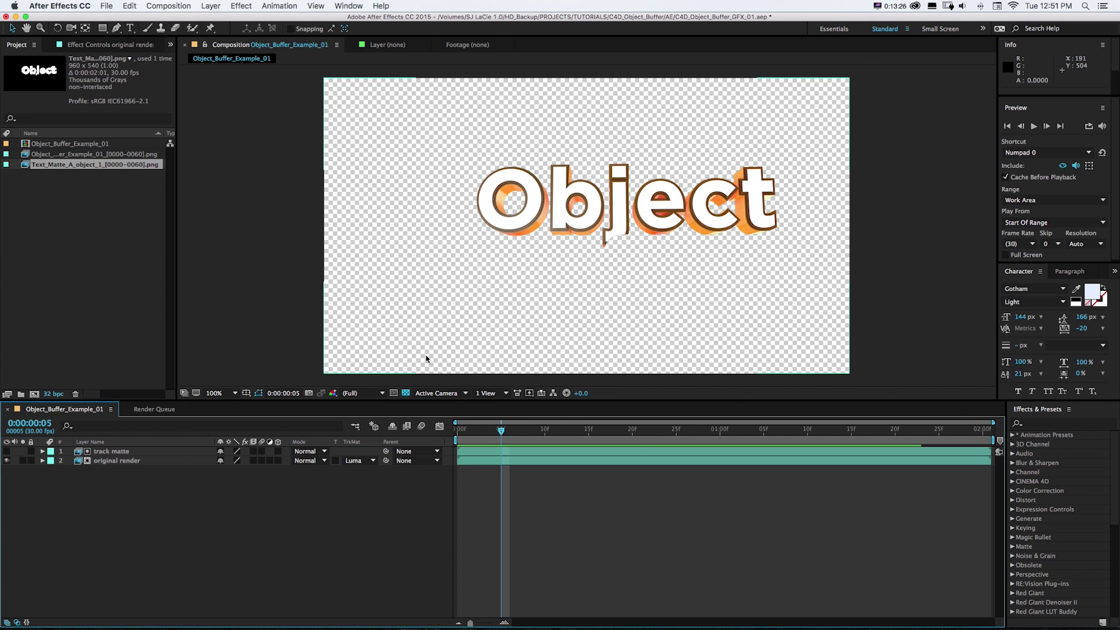
{"action": "key", "text": "space"}
{"action": "key", "text": "space"}
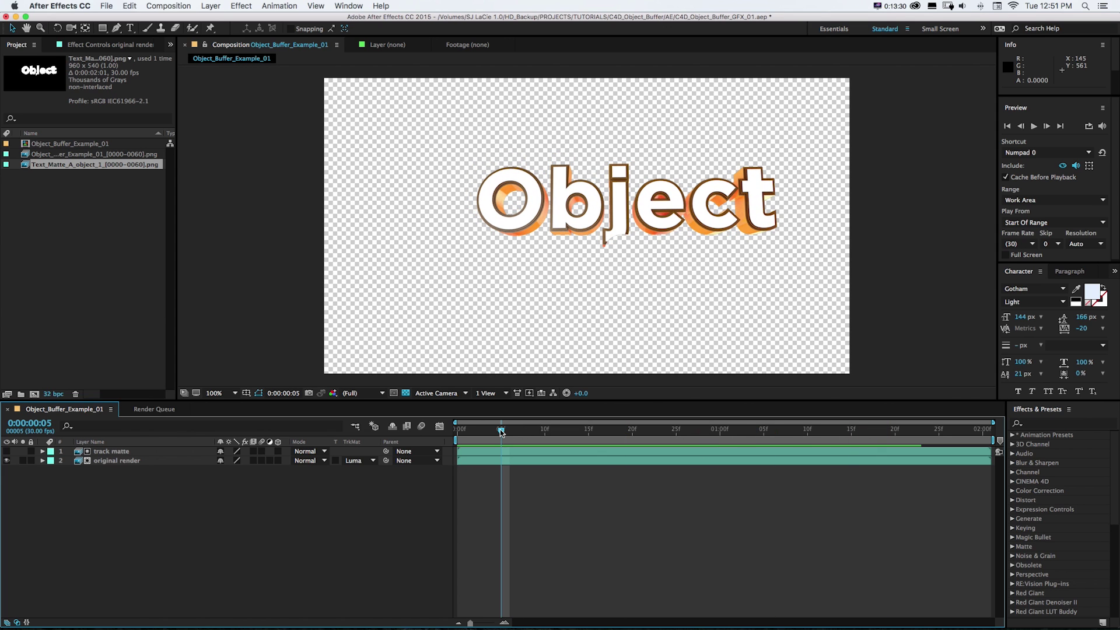
Apply Hue/Saturation to original render with Master Hue about +109° for green, then duplicate the layer
{"action": "left_click", "coordinate": [123, 461]}
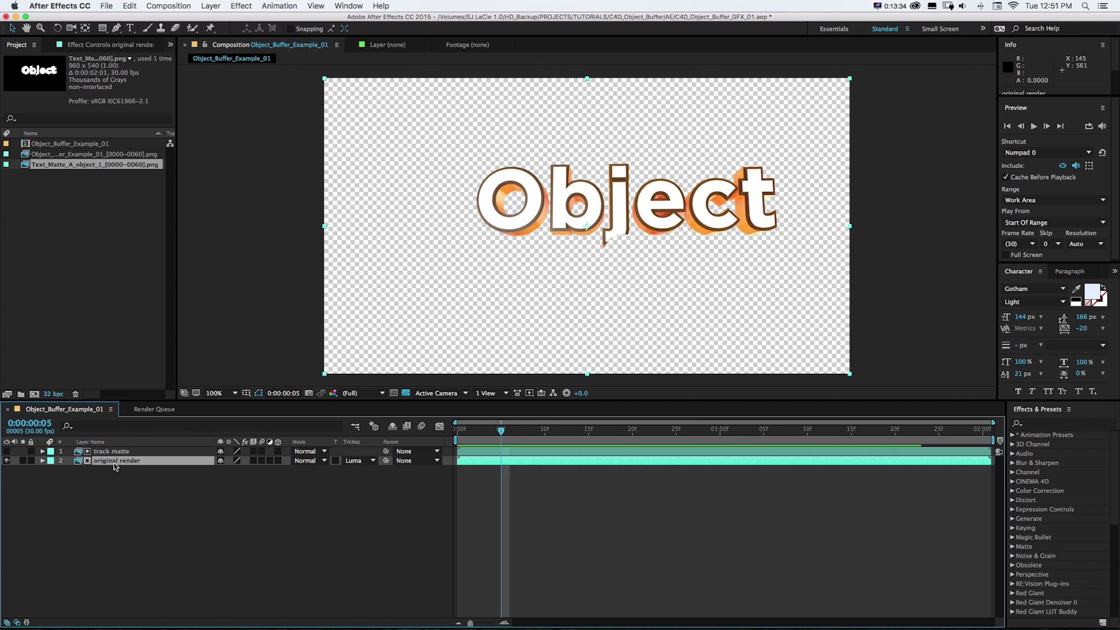
{"action": "left_click", "coordinate": [1038, 423]}
{"action": "type", "text": "h"}
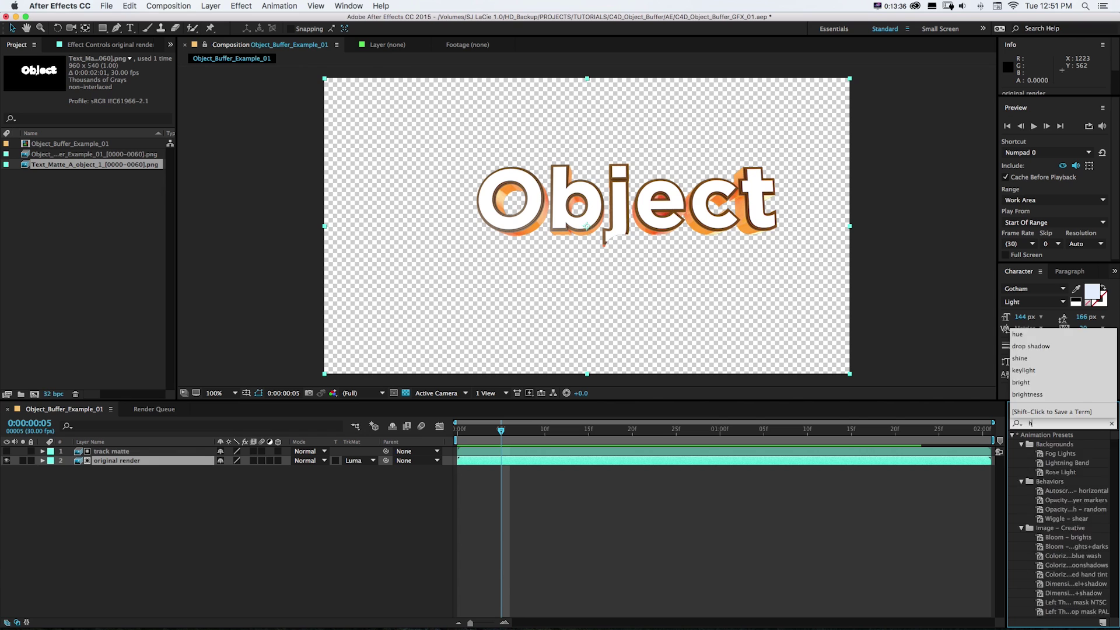
{"action": "type", "text": "ue"}
{"action": "double_click", "coordinate": [1052, 481]}
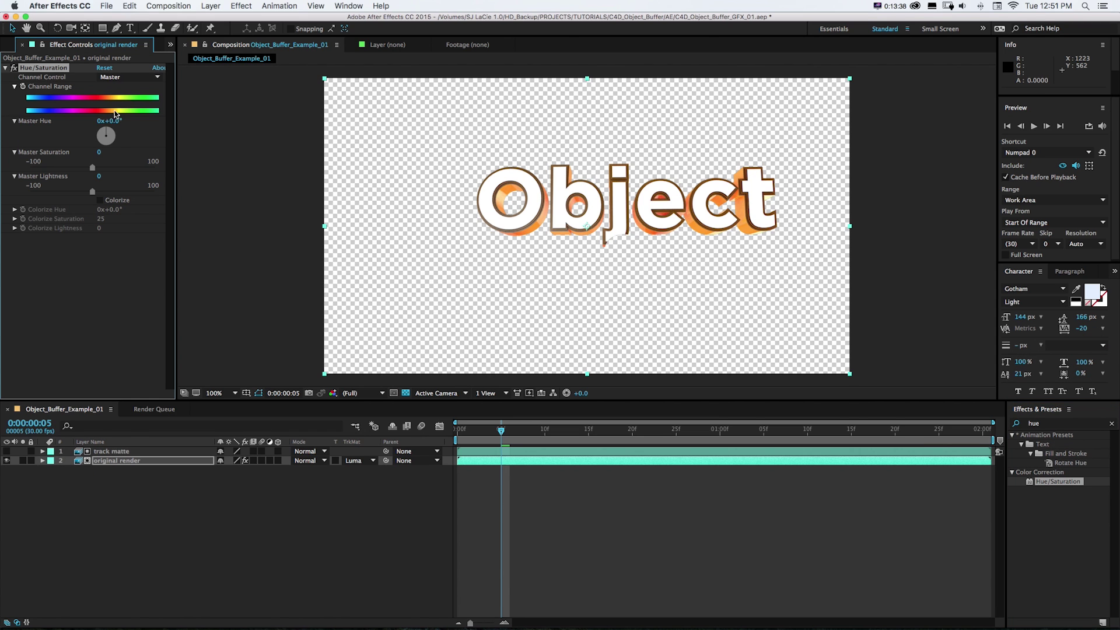
{"action": "left_click_drag", "start_coordinate": [122, 120], "coordinate": [173, 121]}
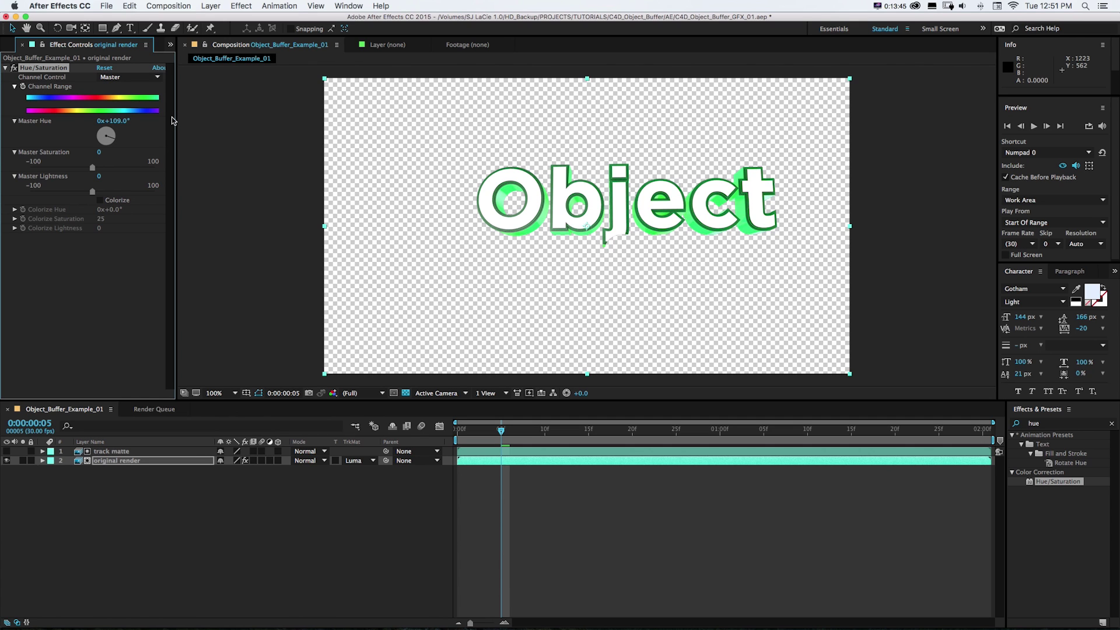
{"action": "left_click", "coordinate": [123, 465]}
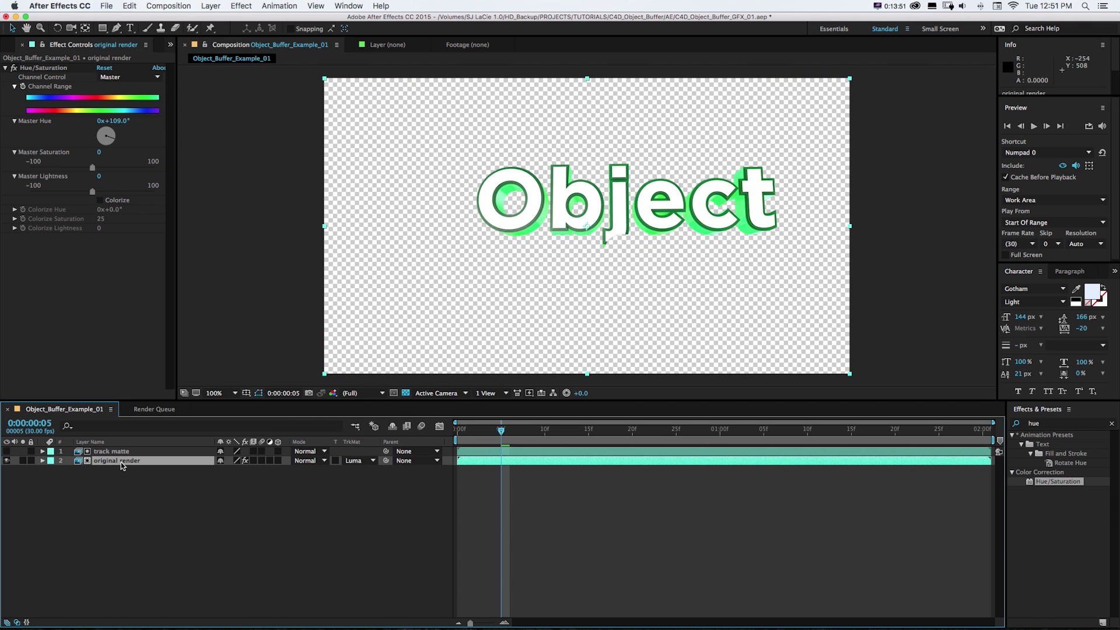
{"action": "key", "text": "super+d"}
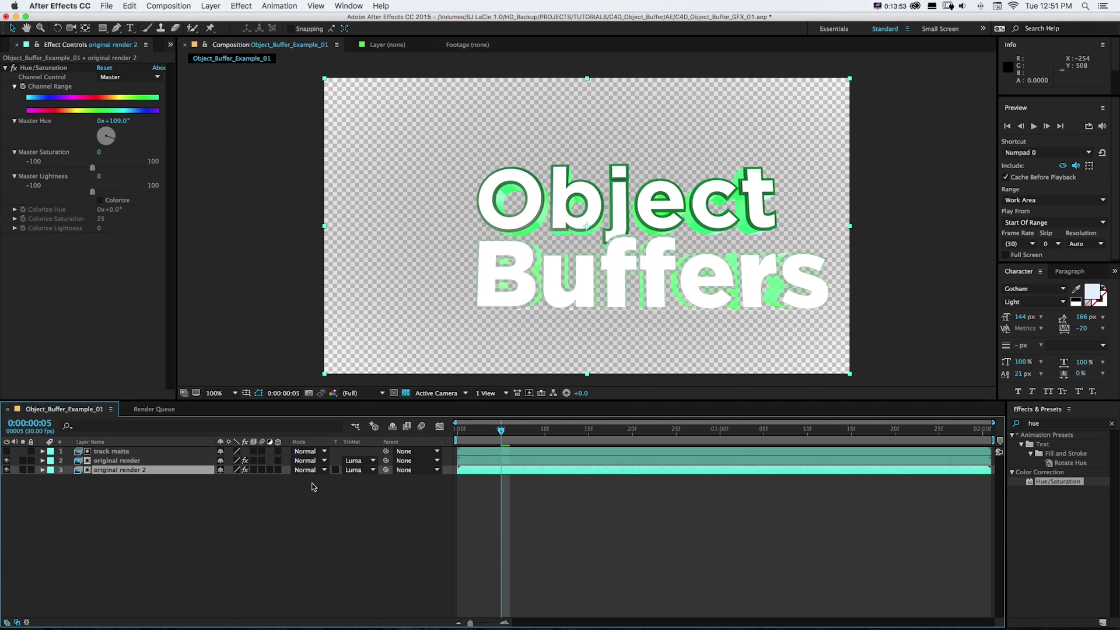
Remove the track matte and the Hue/Saturation effect from the duplicate layer
{"action": "left_click", "coordinate": [364, 469]}
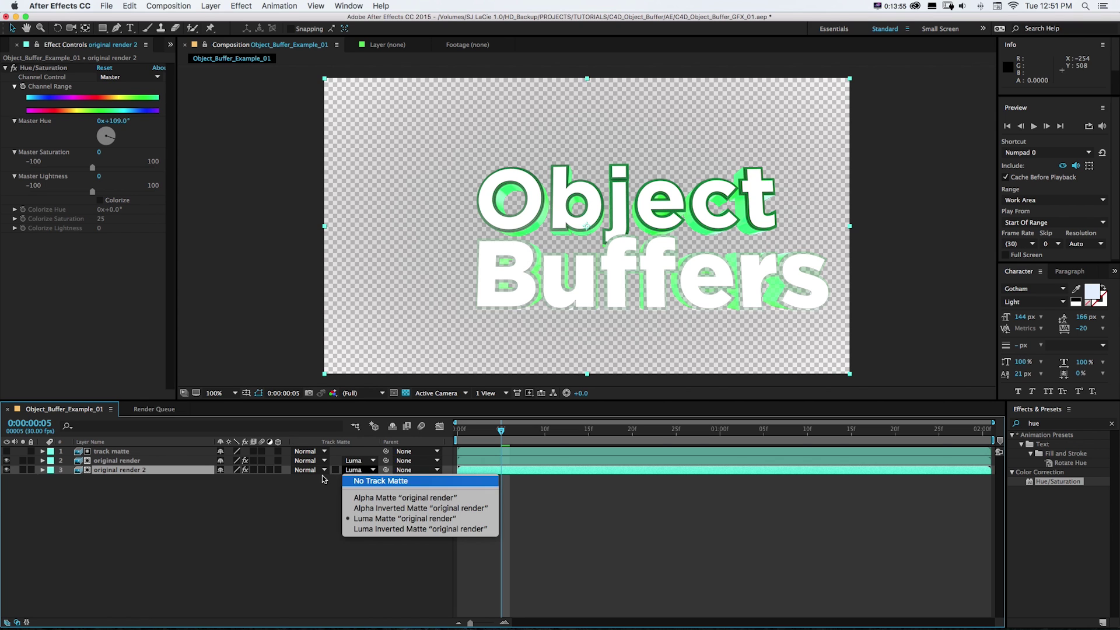
{"action": "left_click", "coordinate": [361, 481]}
{"action": "left_click", "coordinate": [31, 70]}
{"action": "key", "text": "Delete"}
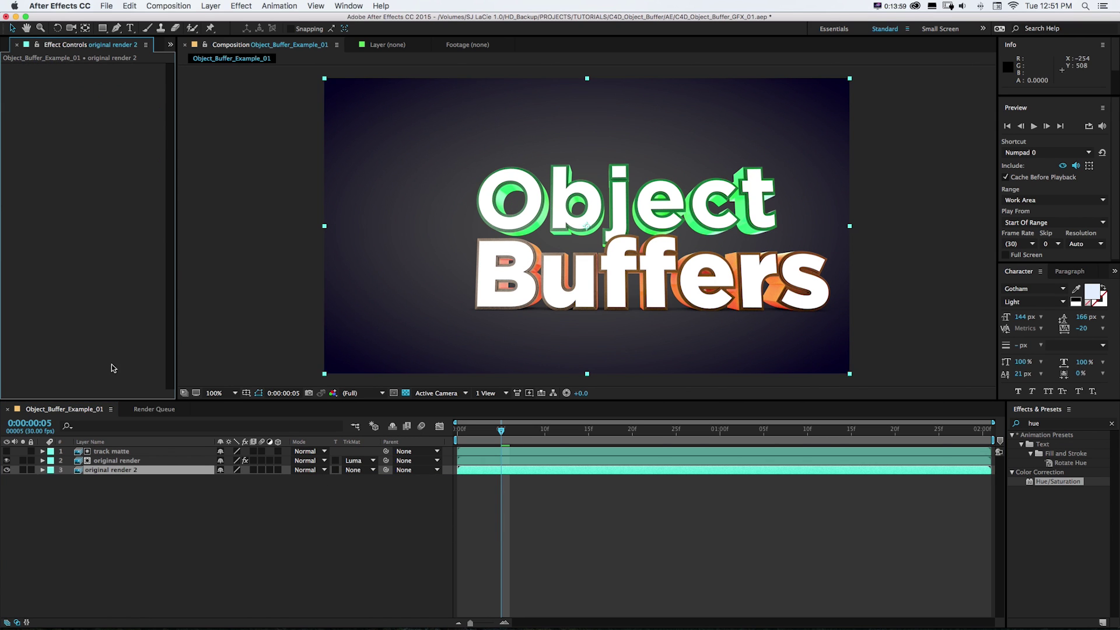
Rename the green hue-shifted layer 'adjusted layer'
{"action": "left_click", "coordinate": [140, 461]}
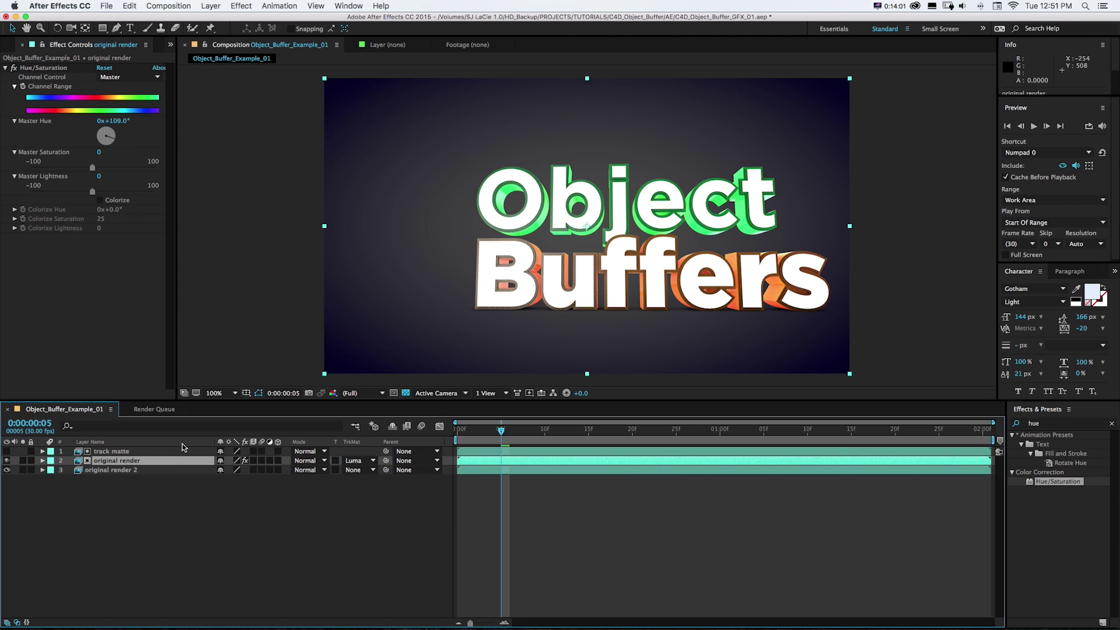
{"action": "key", "text": "Return"}
{"action": "type", "text": "adjusted layer"}
{"action": "key", "text": "Return"}
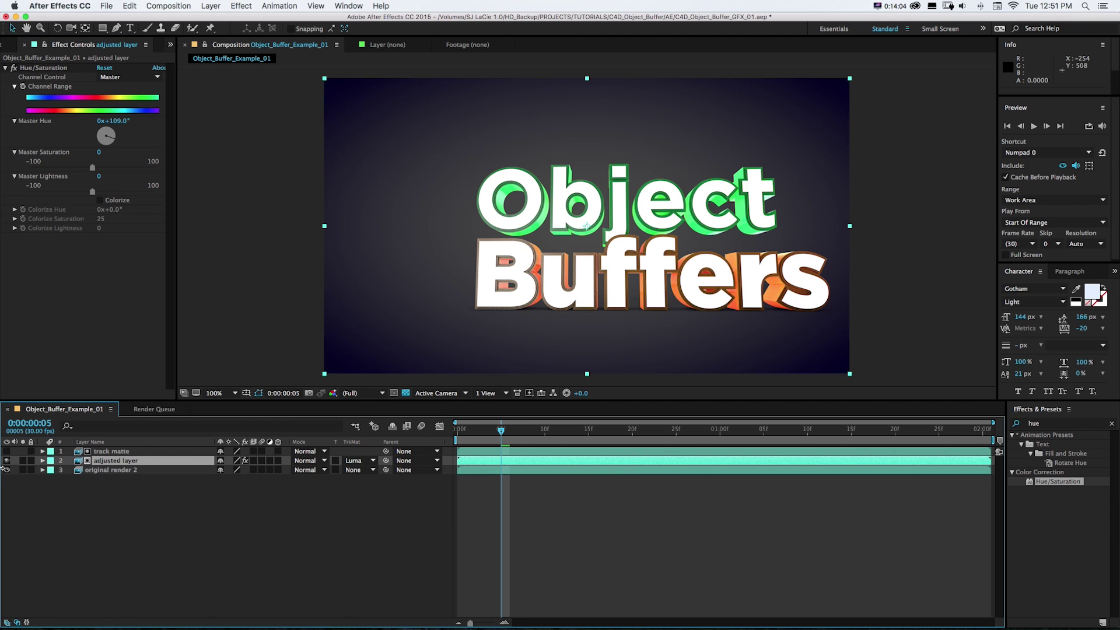
Make both render layers visible, hide the track matte layer, and preview green 'Object' over orange 'Buffers'
{"action": "left_click", "coordinate": [111, 469]}
{"action": "left_click", "coordinate": [7, 460]}
{"action": "left_click", "coordinate": [7, 470]}
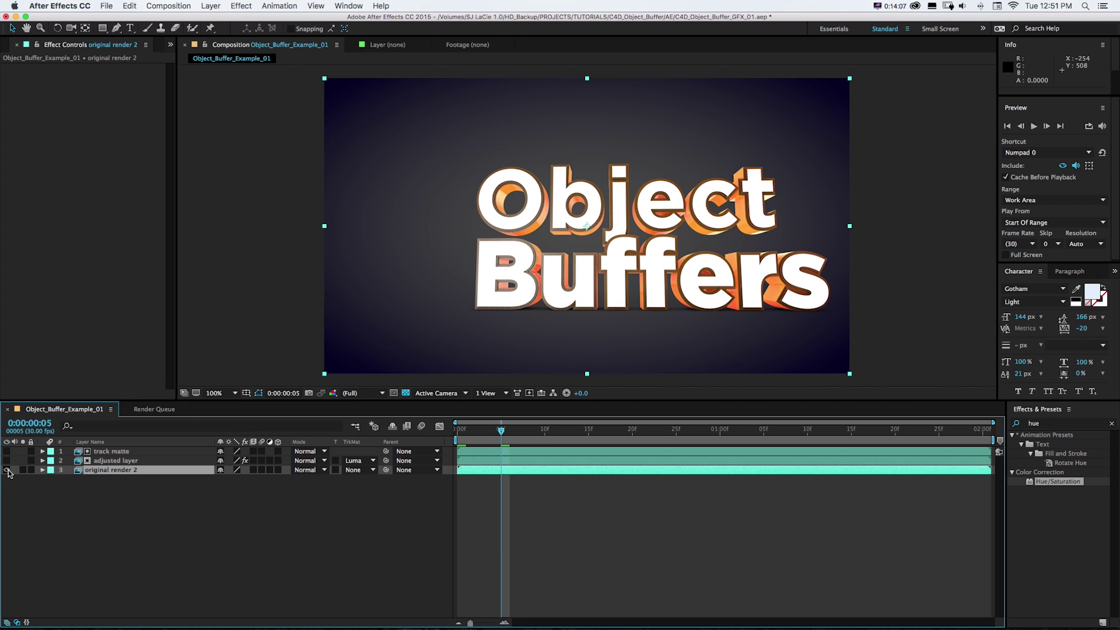
{"action": "left_click_drag", "start_coordinate": [502, 433], "coordinate": [457, 434]}
{"action": "left_click", "coordinate": [7, 461]}
{"action": "left_click", "coordinate": [109, 460]}
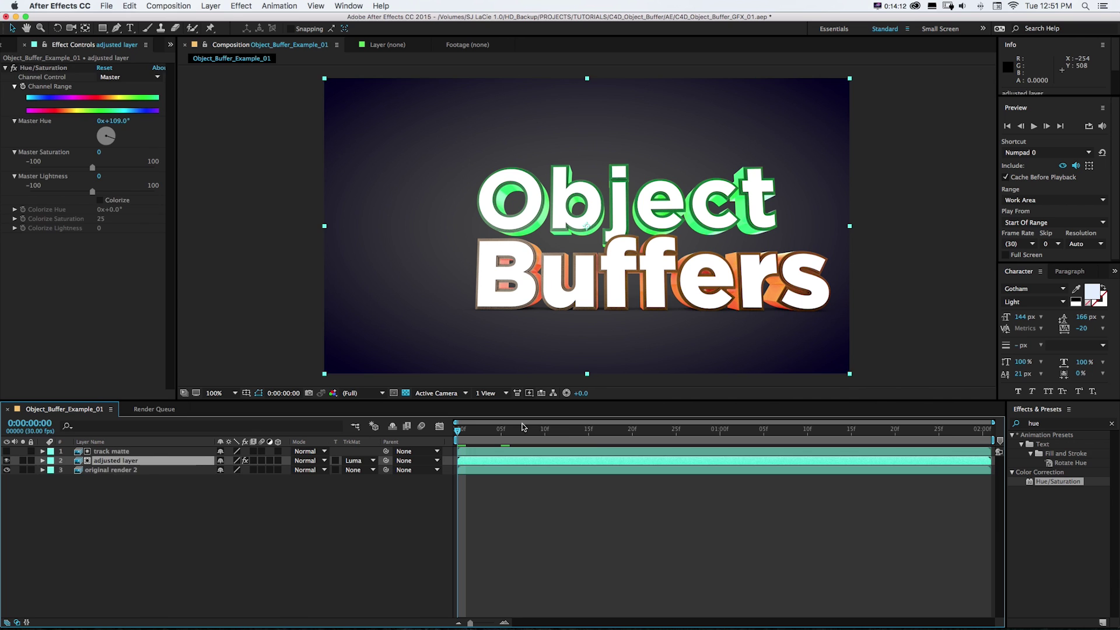
{"action": "key", "text": "space"}
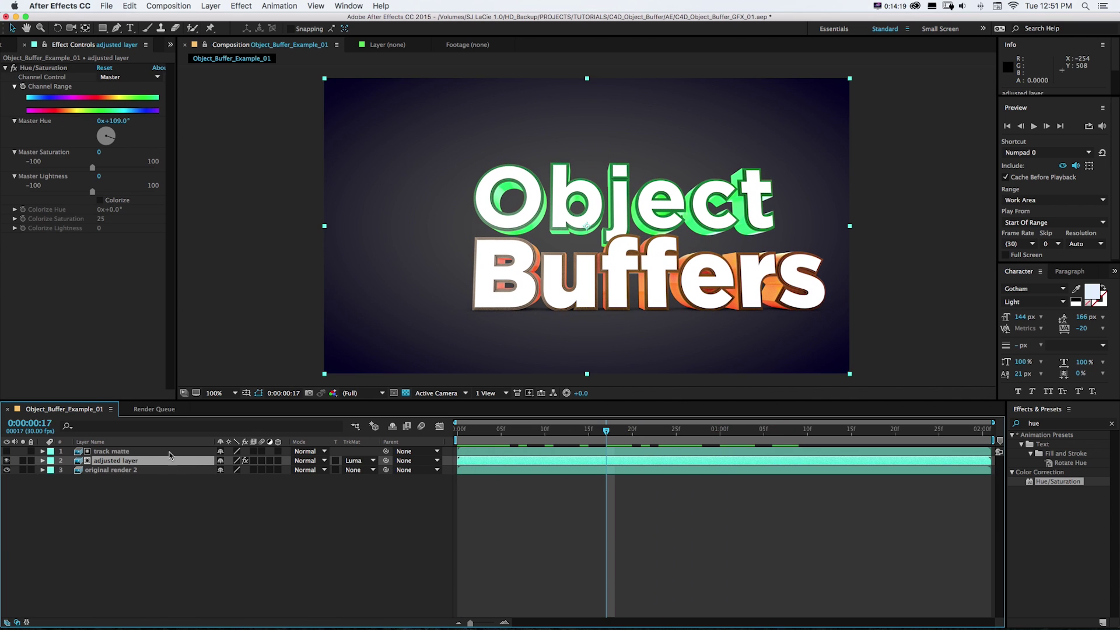
{"action": "left_click", "coordinate": [6, 451]}
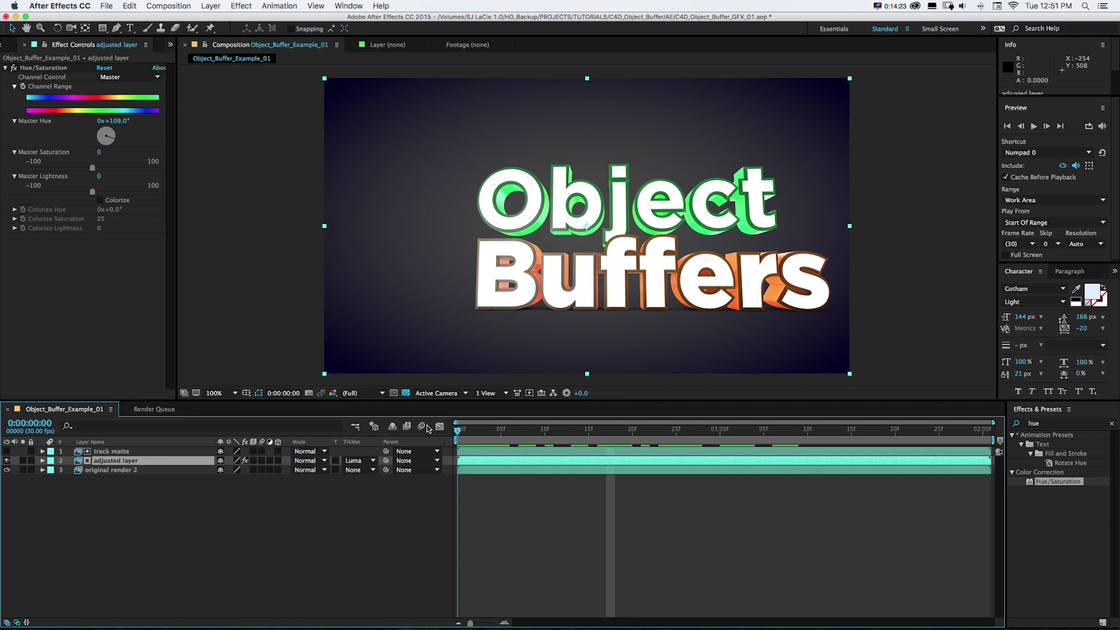
{"action": "key", "text": "space"}
{"action": "left_click", "coordinate": [4, 452]}
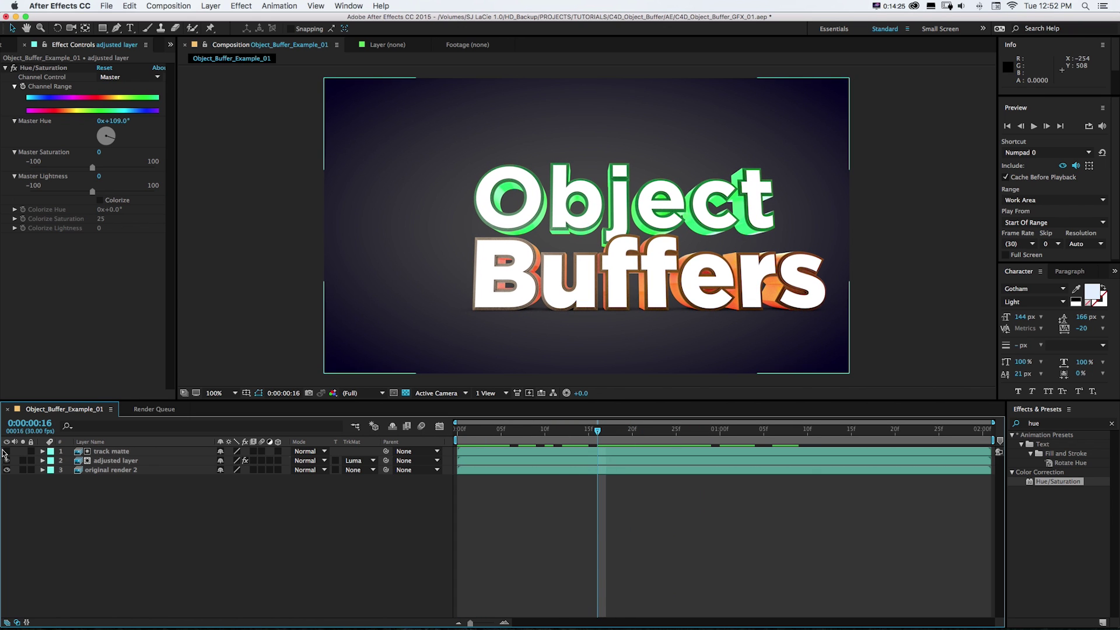
{"action": "left_click", "coordinate": [6, 451]}
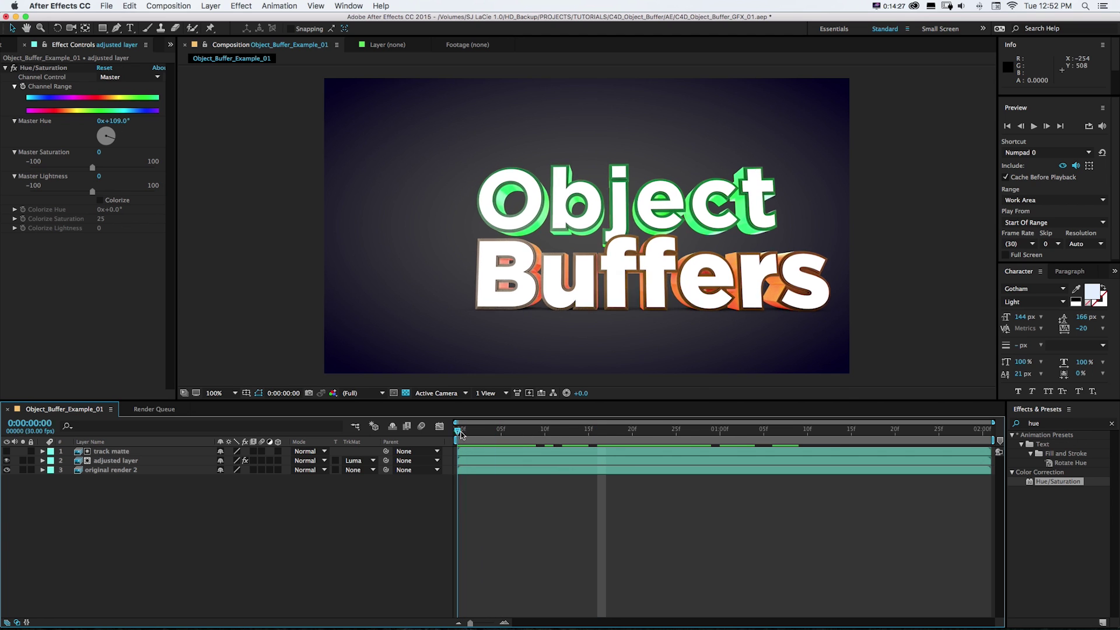
Play the rendered Object Buffer sequence from an earlier frame alongside the render settings
{"action": "left_click", "coordinate": [565, 424]}
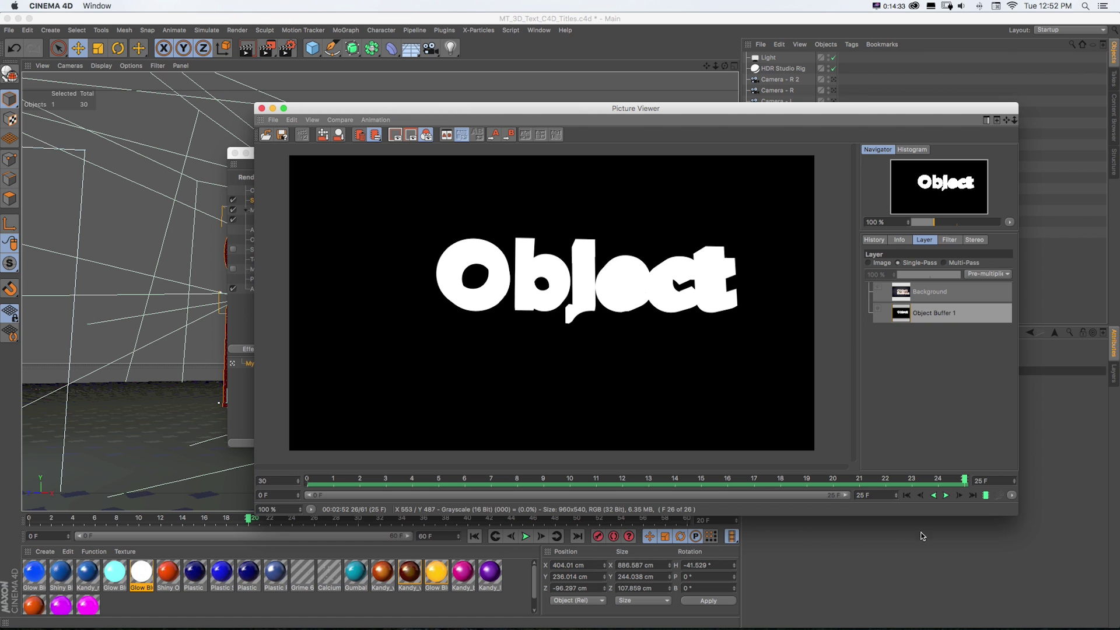
{"action": "left_click", "coordinate": [946, 495]}
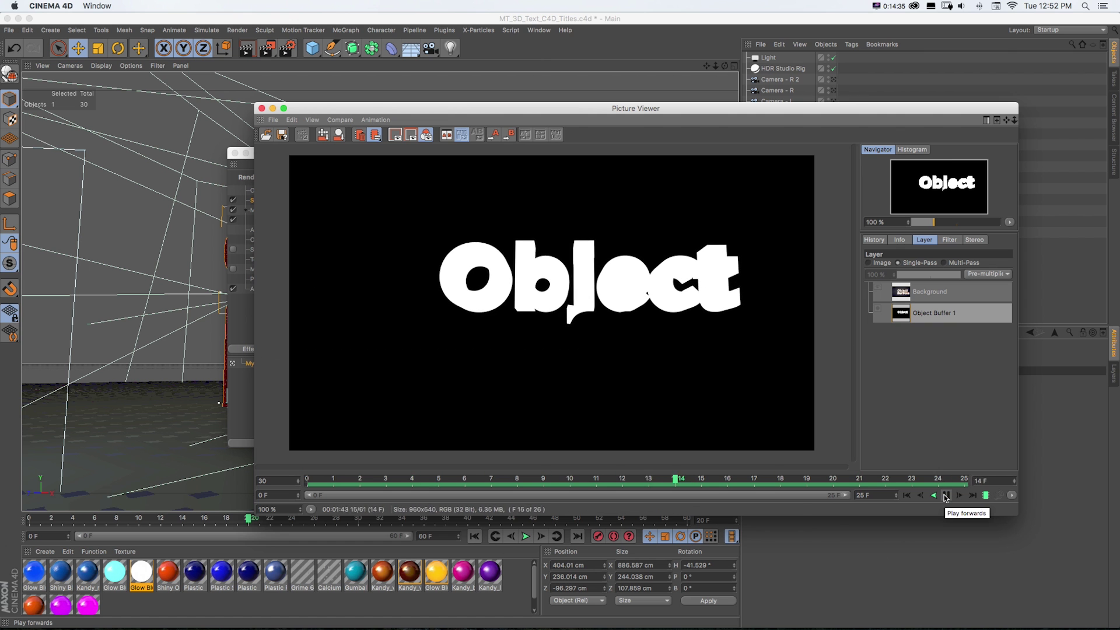
{"action": "left_click_drag", "start_coordinate": [404, 108], "coordinate": [465, 62]}
{"action": "key", "text": "ctrl+b"}
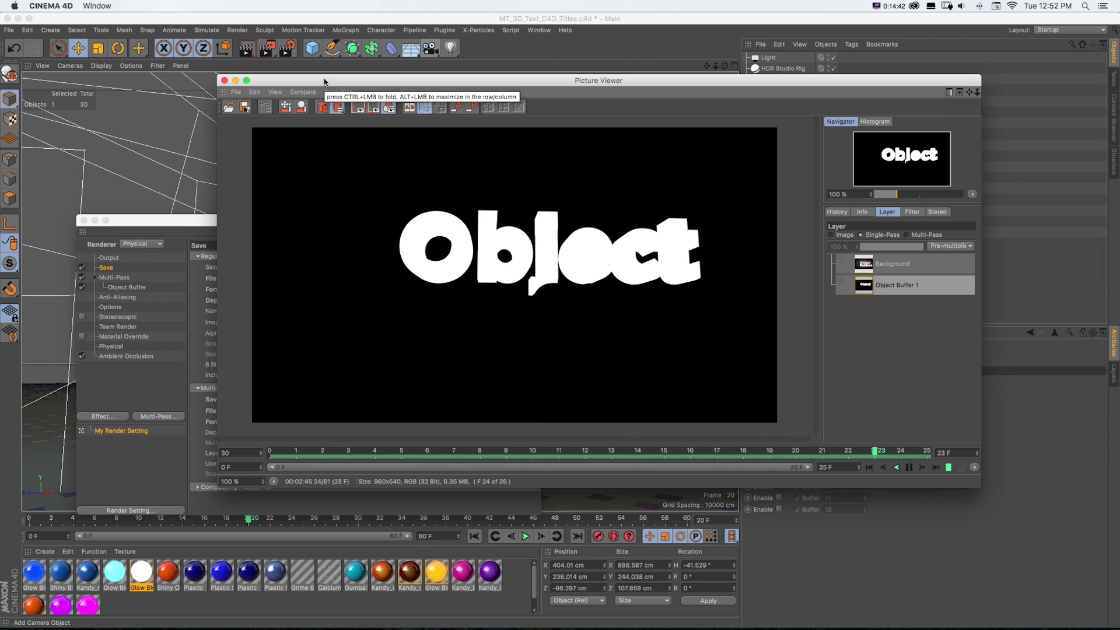
Pause the Object Buffer playback on frame 16, showing the white 'Object' silhouette
{"action": "left_click", "coordinate": [911, 468]}
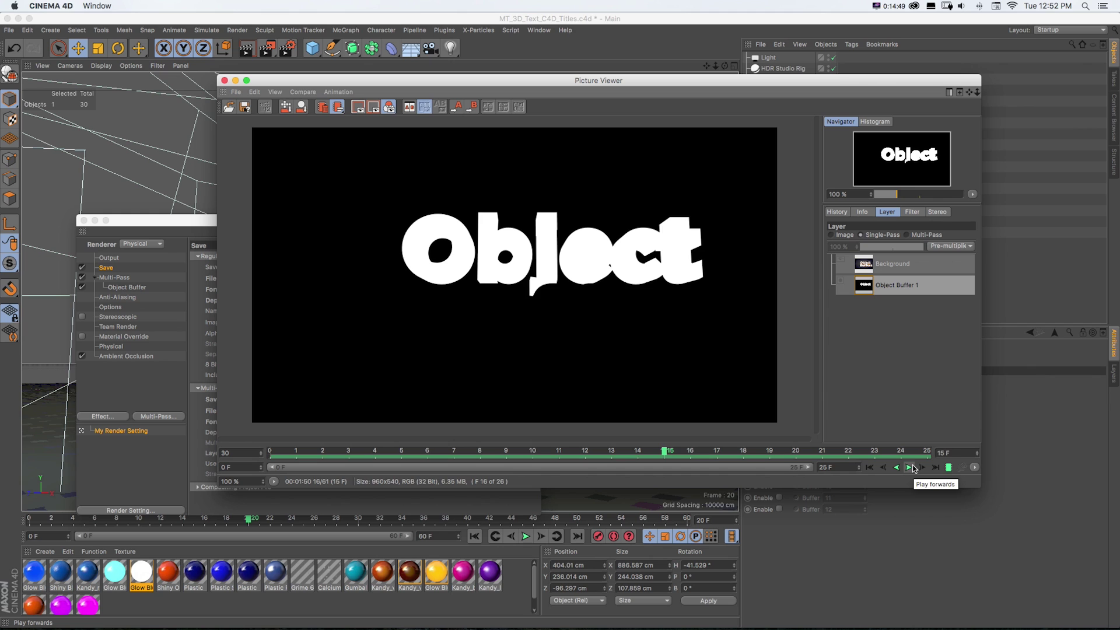
{"action": "left_click", "coordinate": [912, 468]}
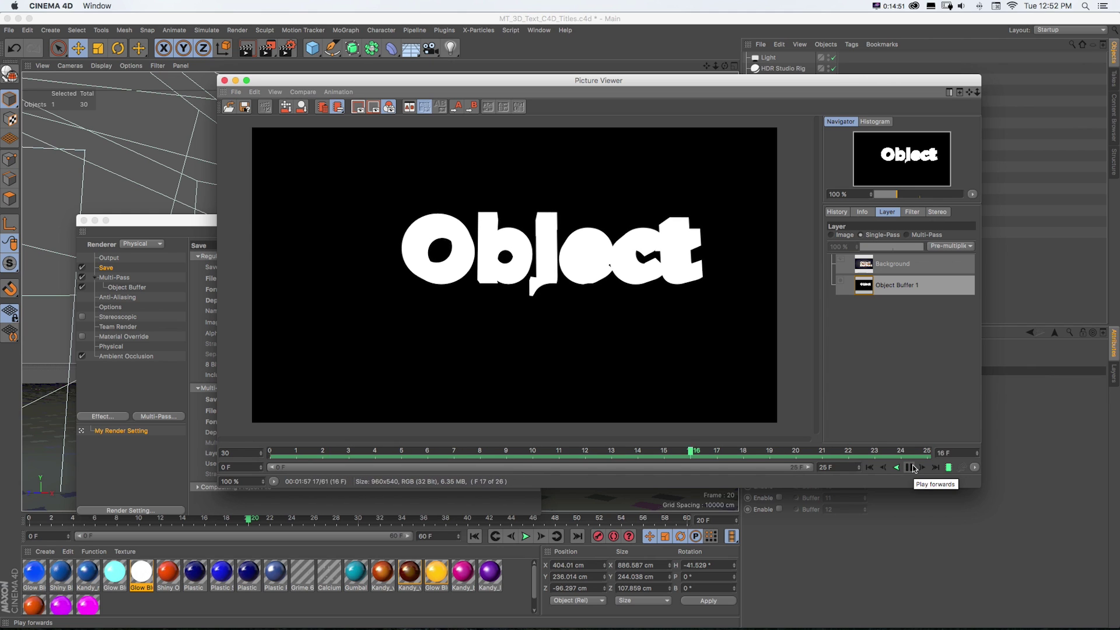
{"action": "left_click", "coordinate": [911, 468]}
{"action": "key", "text": "super+Tab"}
{"action": "key", "text": "super+Tab"}
{"action": "key", "text": "super+Tab"}
{"action": "key", "text": "super+Tab"}
{"action": "key", "text": "super+Tab"}
{"action": "key", "text": "super+Tab"}
{"action": "key", "text": "super+Tab"}
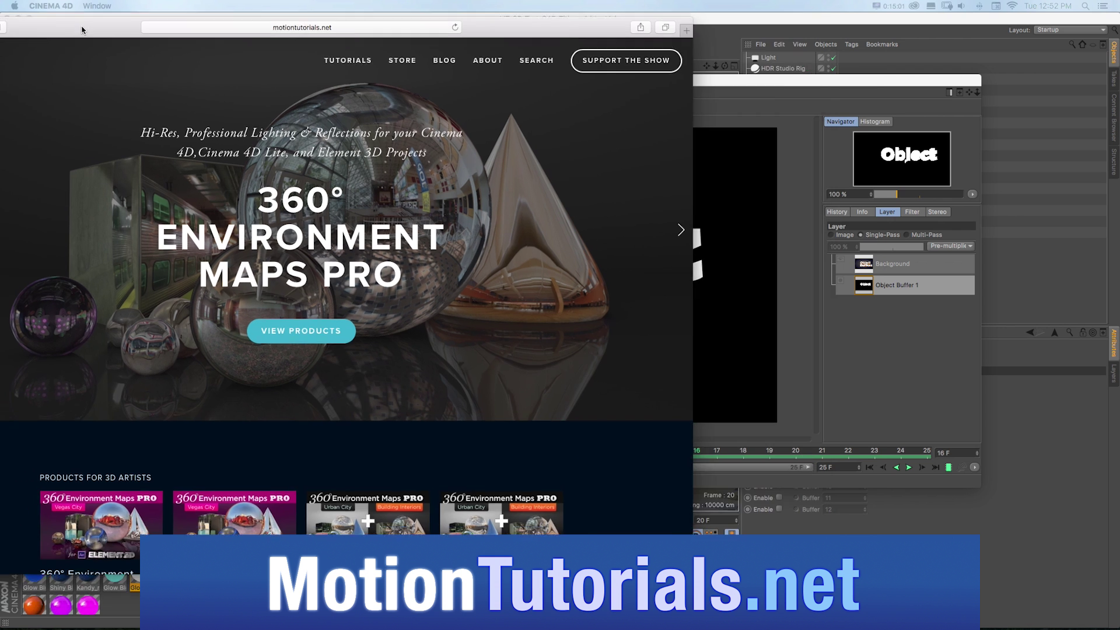
Bring the browser forward and scroll through MotionTutorials.net's tutorials listing
{"action": "left_click_drag", "start_coordinate": [81, 29], "coordinate": [311, 52]}
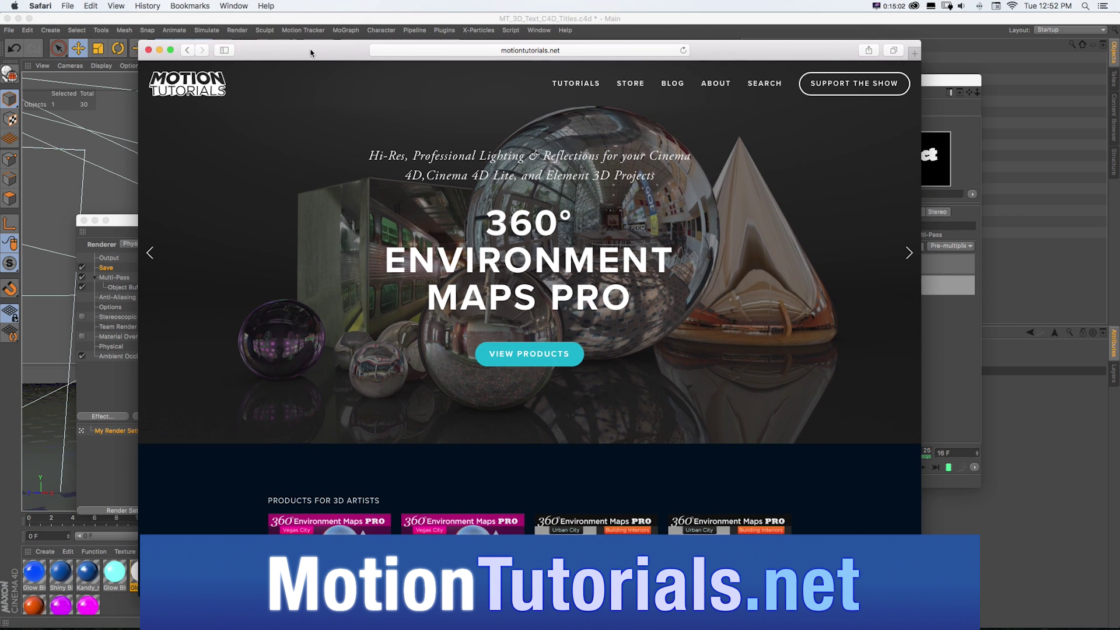
{"action": "left_click", "coordinate": [593, 88]}
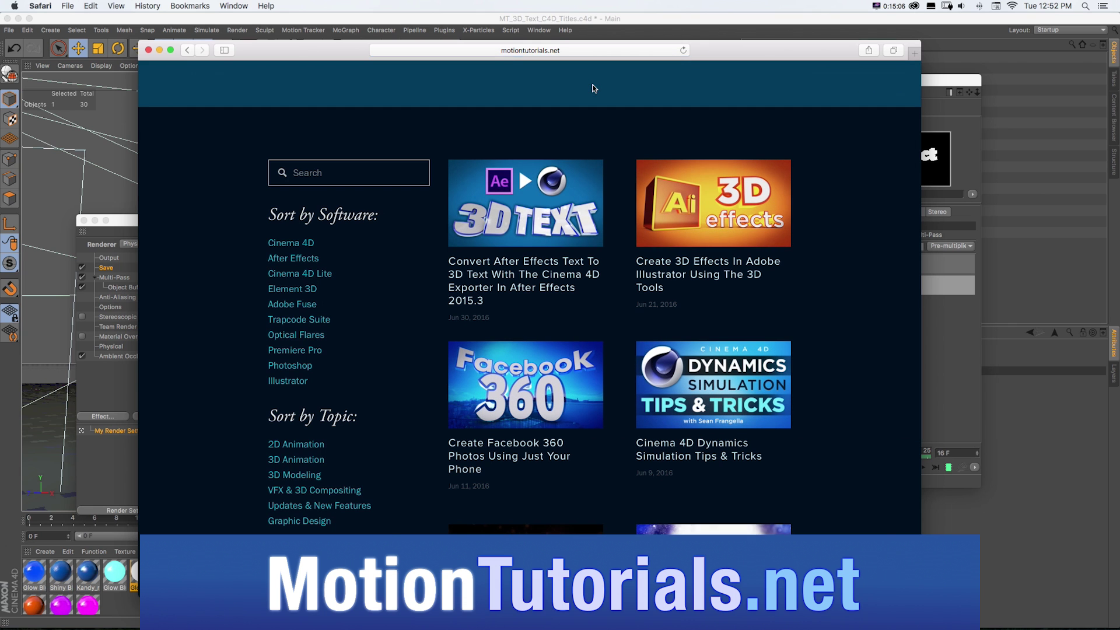
{"action": "scroll", "coordinate": [747, 178], "scroll_direction": "down", "scroll_amount": 15}
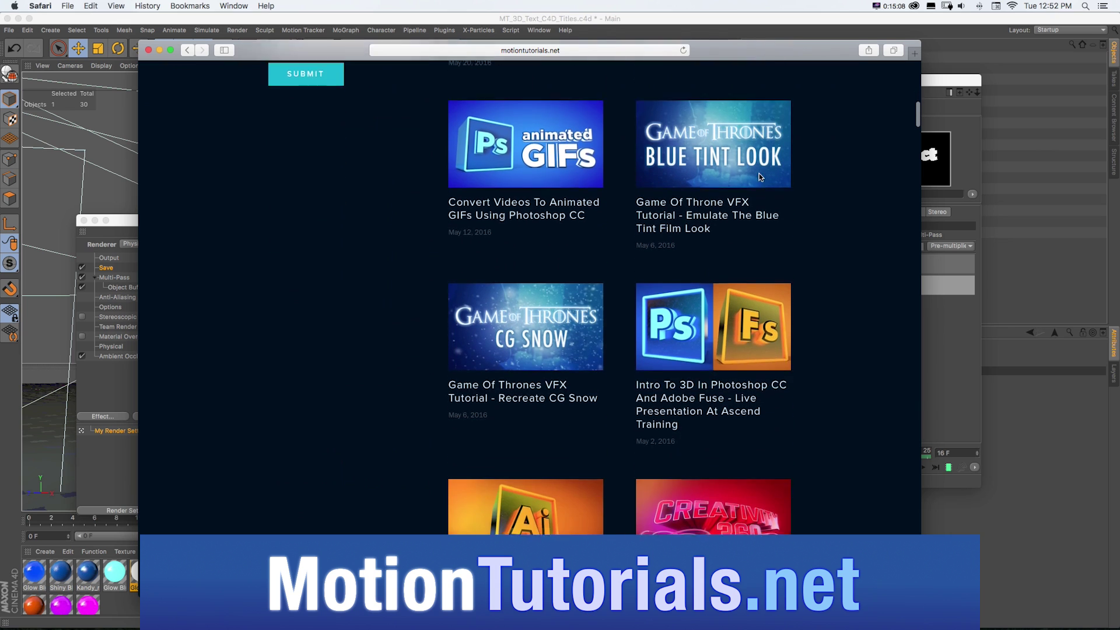
{"action": "scroll", "coordinate": [780, 181], "scroll_direction": "up", "scroll_amount": 20}
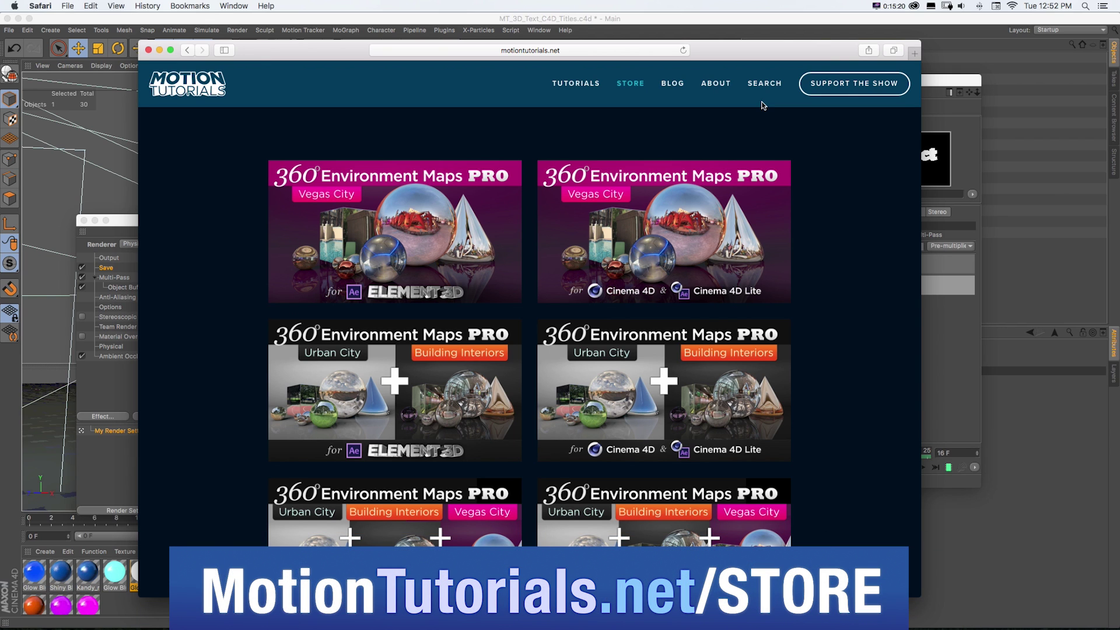
Browse the Vegas City Cinema 4D pack page, including its template files slideshow
{"action": "left_click", "coordinate": [600, 241]}
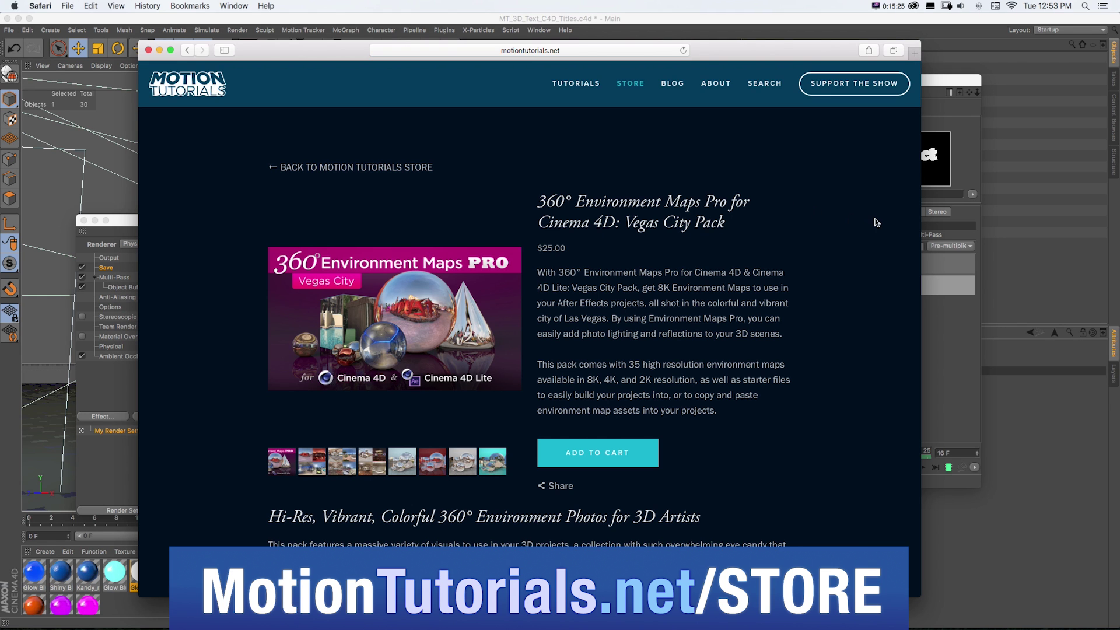
{"action": "scroll", "coordinate": [874, 222], "scroll_direction": "down", "scroll_amount": 5}
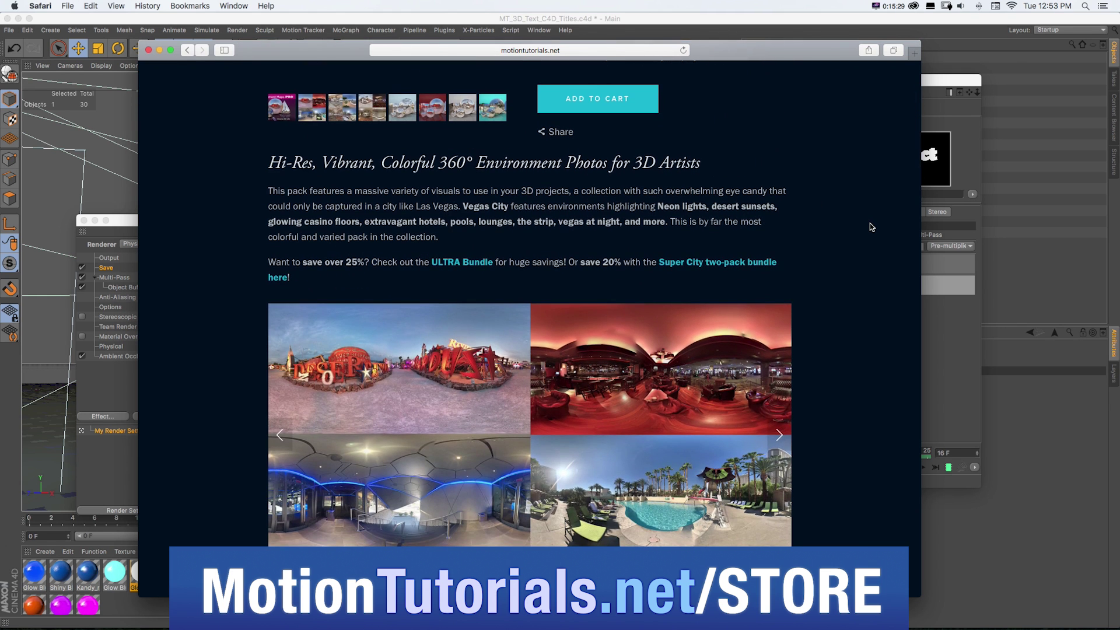
{"action": "scroll", "coordinate": [871, 227], "scroll_direction": "down", "scroll_amount": 4}
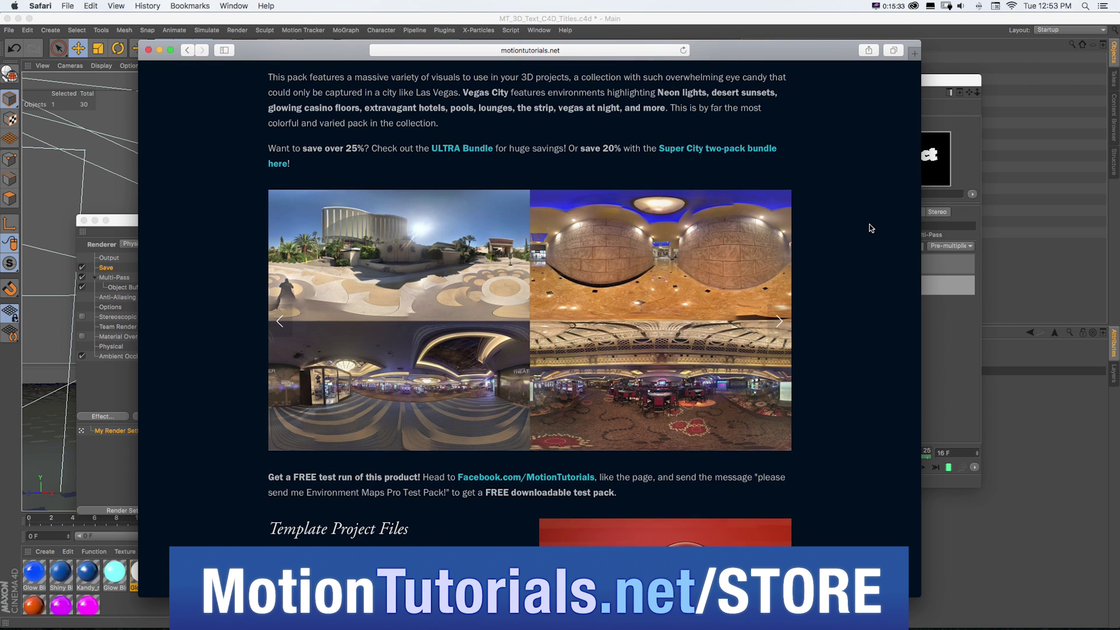
{"action": "scroll", "coordinate": [870, 228], "scroll_direction": "down", "scroll_amount": 4}
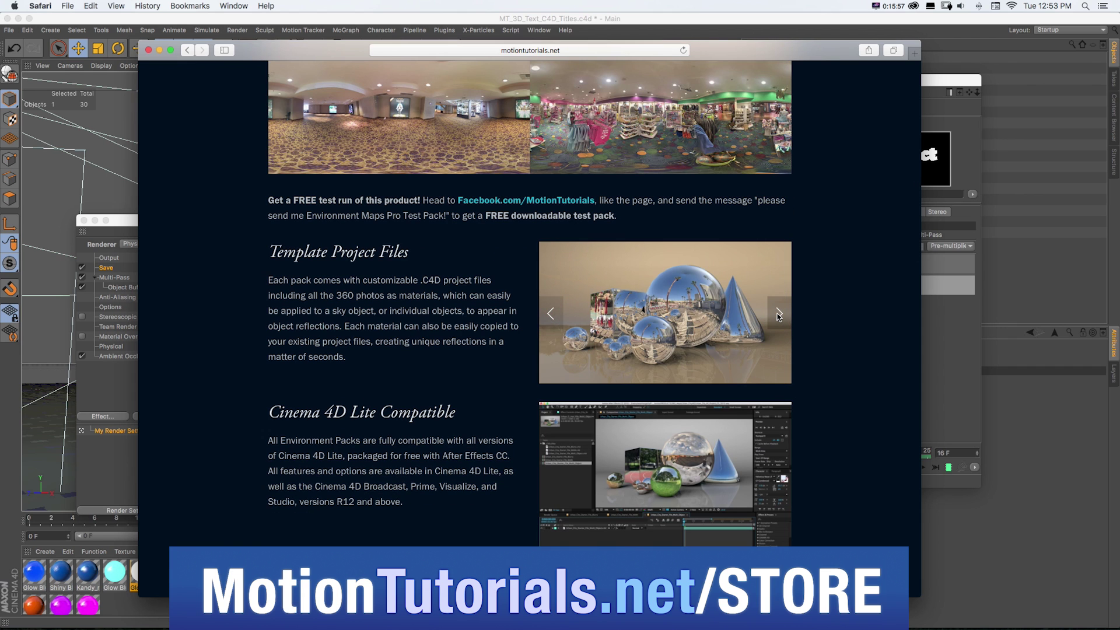
{"action": "left_click", "coordinate": [777, 313]}
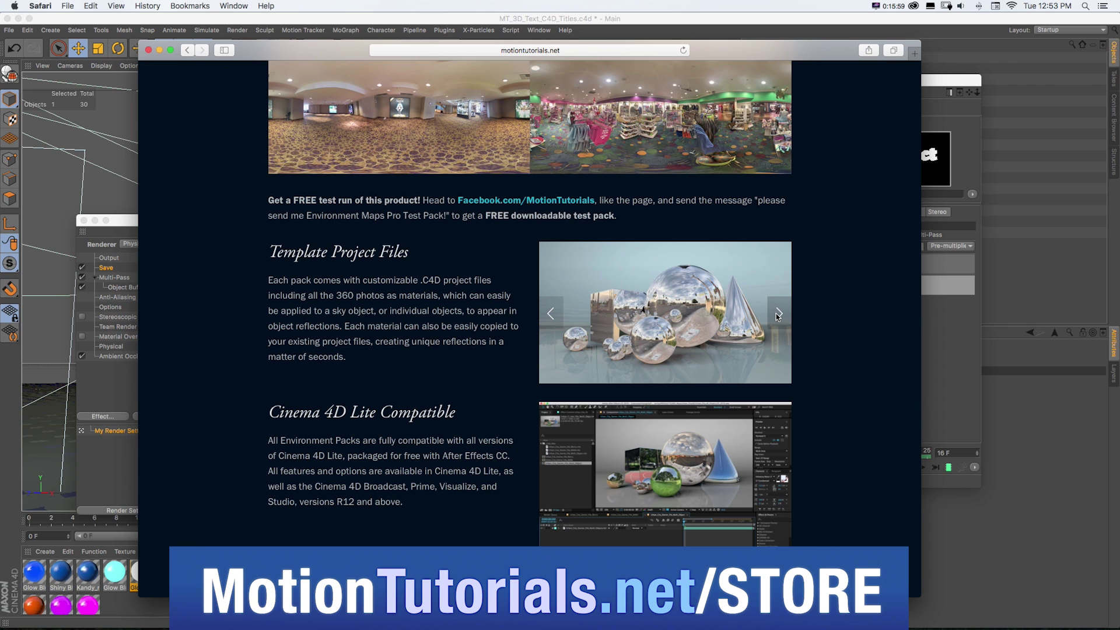
{"action": "scroll", "coordinate": [803, 325], "scroll_direction": "down", "scroll_amount": 3}
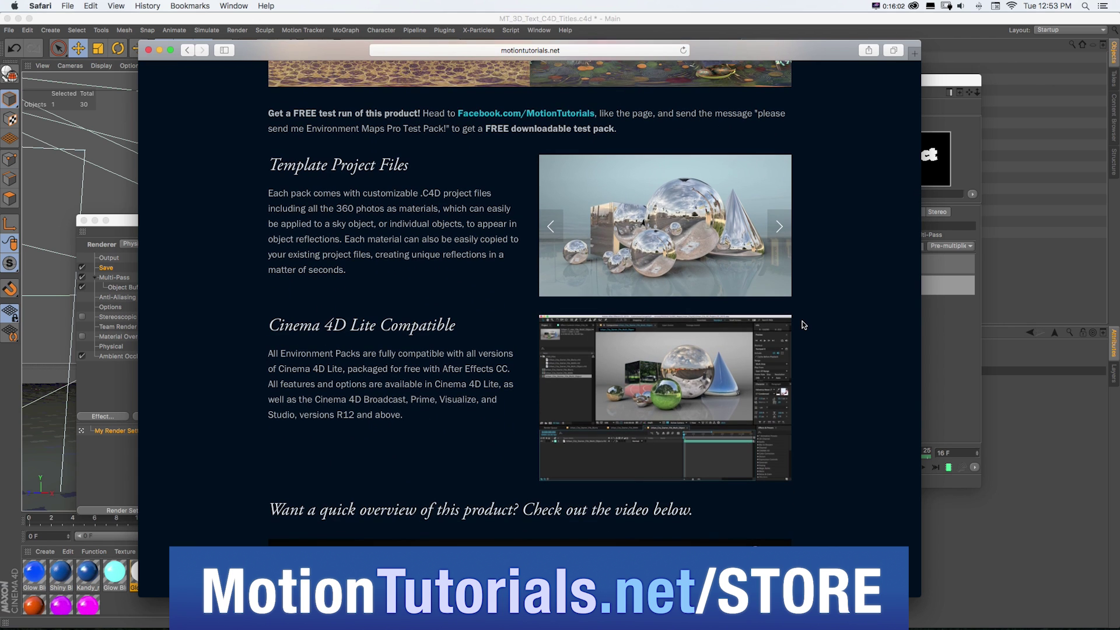
{"action": "scroll", "coordinate": [803, 321], "scroll_direction": "up", "scroll_amount": 15}
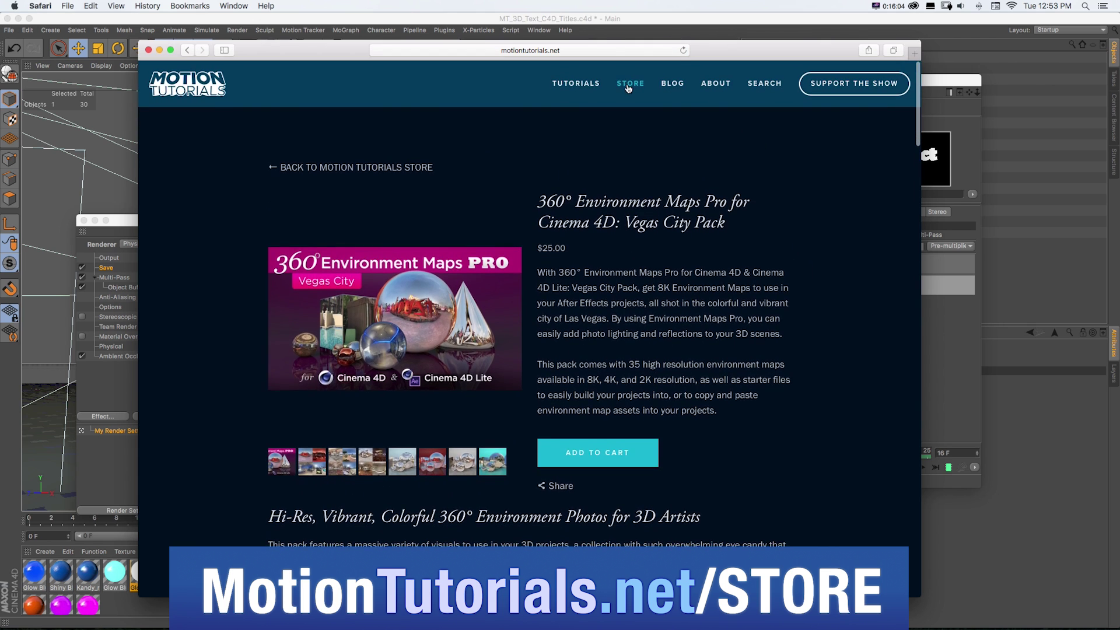
View the Vegas City Element 3D pack from the store, then return to Tutorials
{"action": "left_click", "coordinate": [630, 85]}
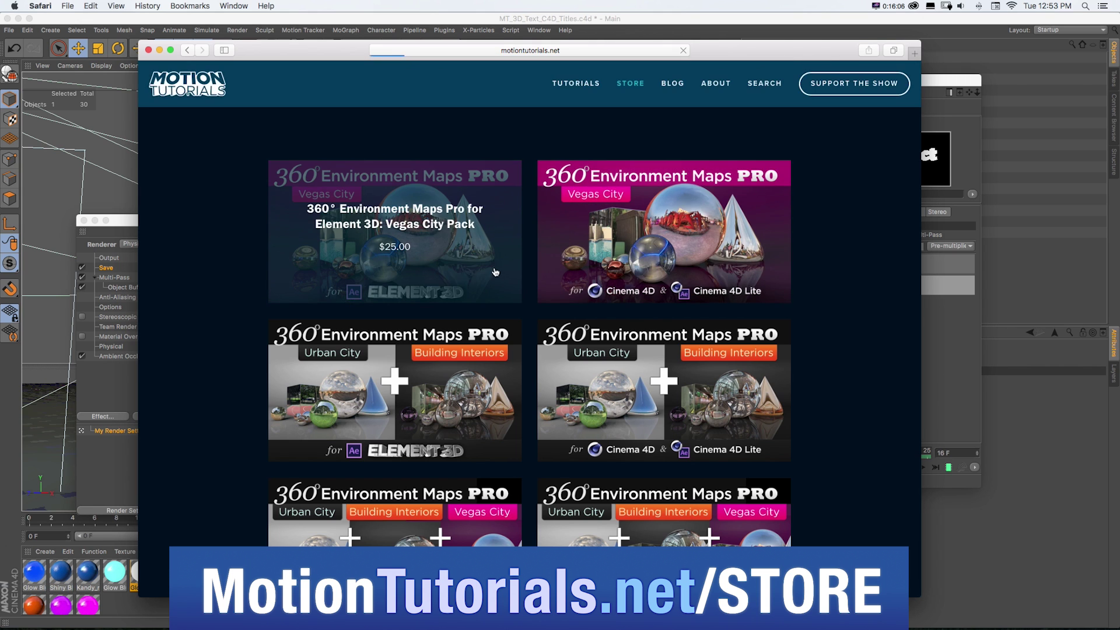
{"action": "left_click", "coordinate": [516, 272]}
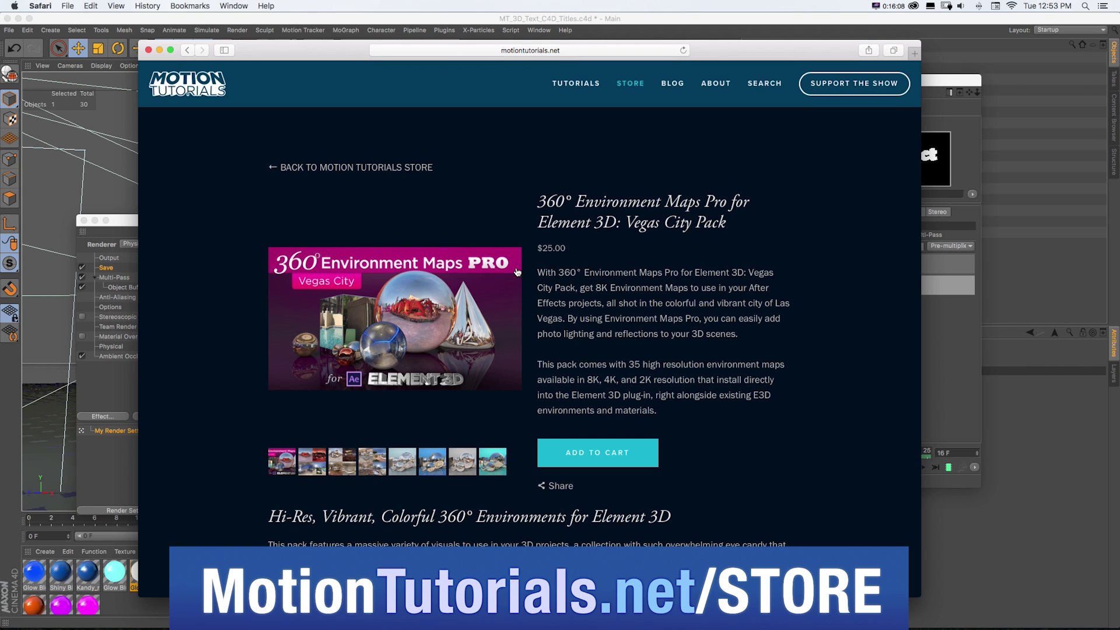
{"action": "scroll", "coordinate": [829, 226], "scroll_direction": "down", "scroll_amount": 10}
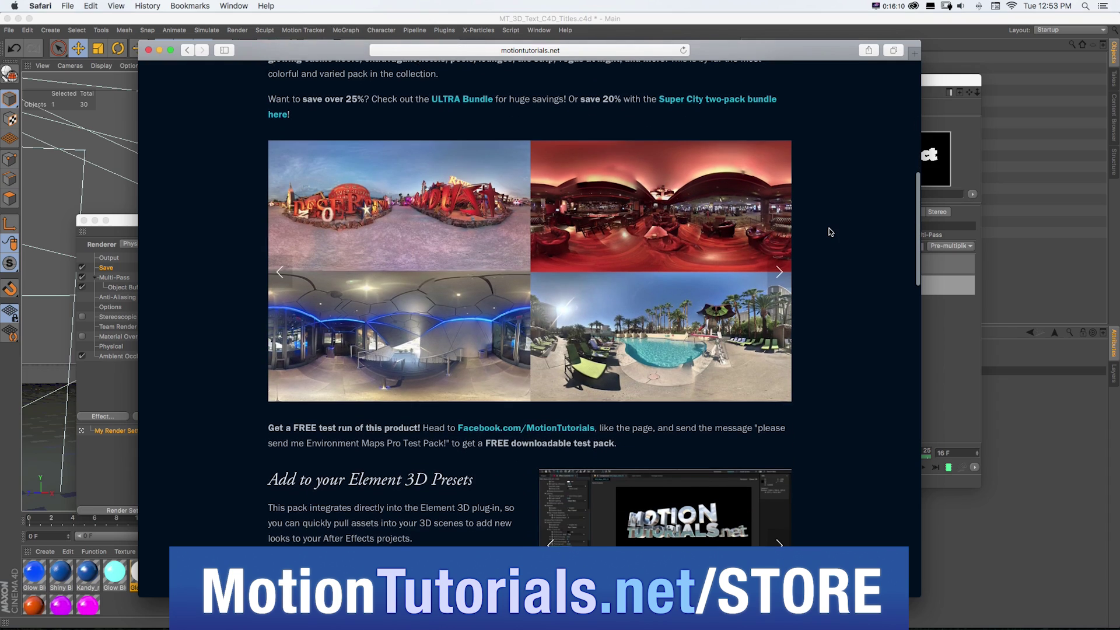
{"action": "scroll", "coordinate": [830, 231], "scroll_direction": "up", "scroll_amount": 10}
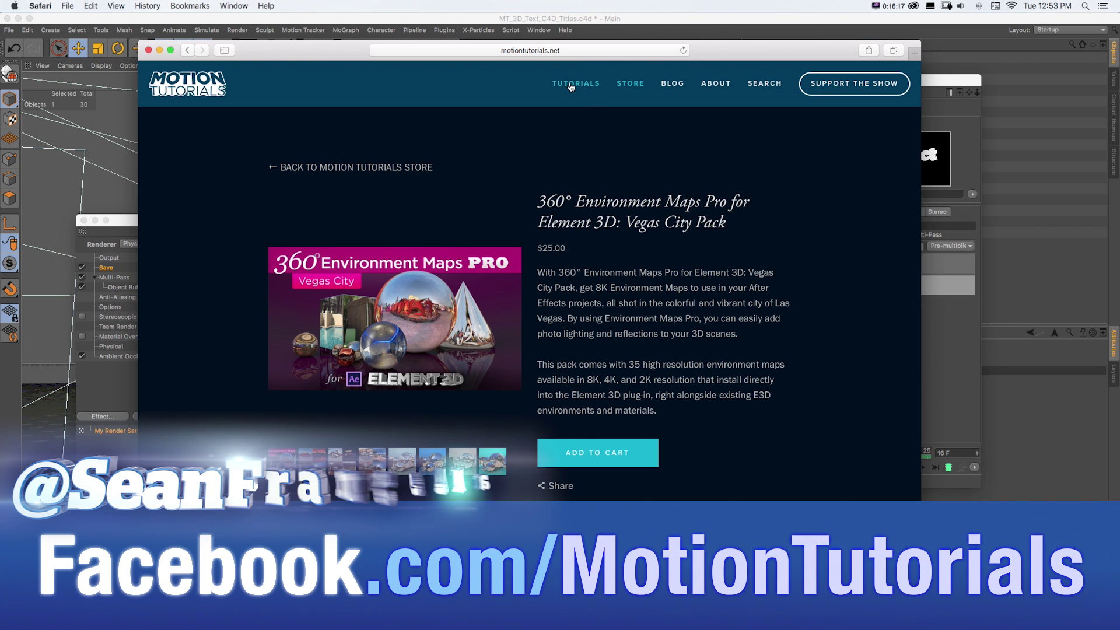
{"action": "left_click", "coordinate": [576, 83]}
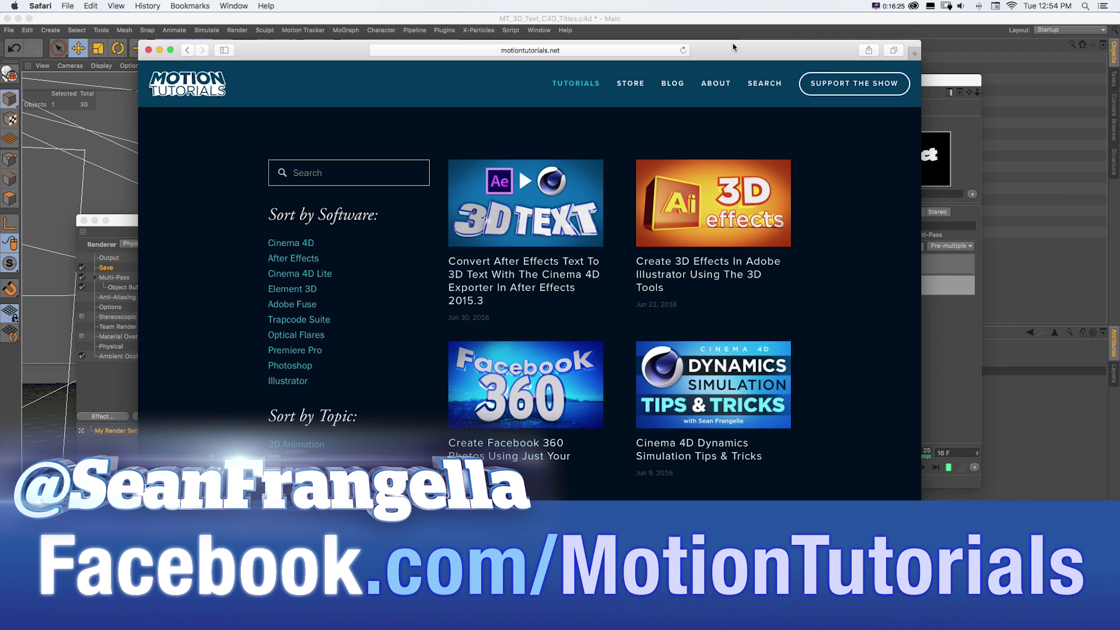
Return to Cinema 4D and close the Render Settings window
{"action": "key", "text": "super+Tab"}
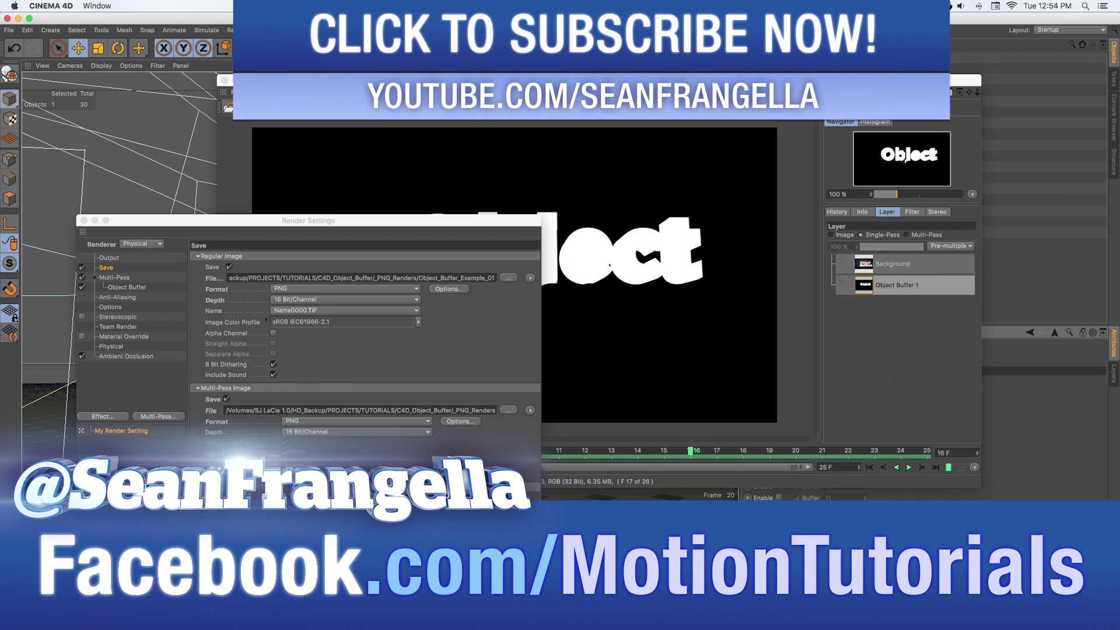
{"action": "left_click", "coordinate": [83, 220]}
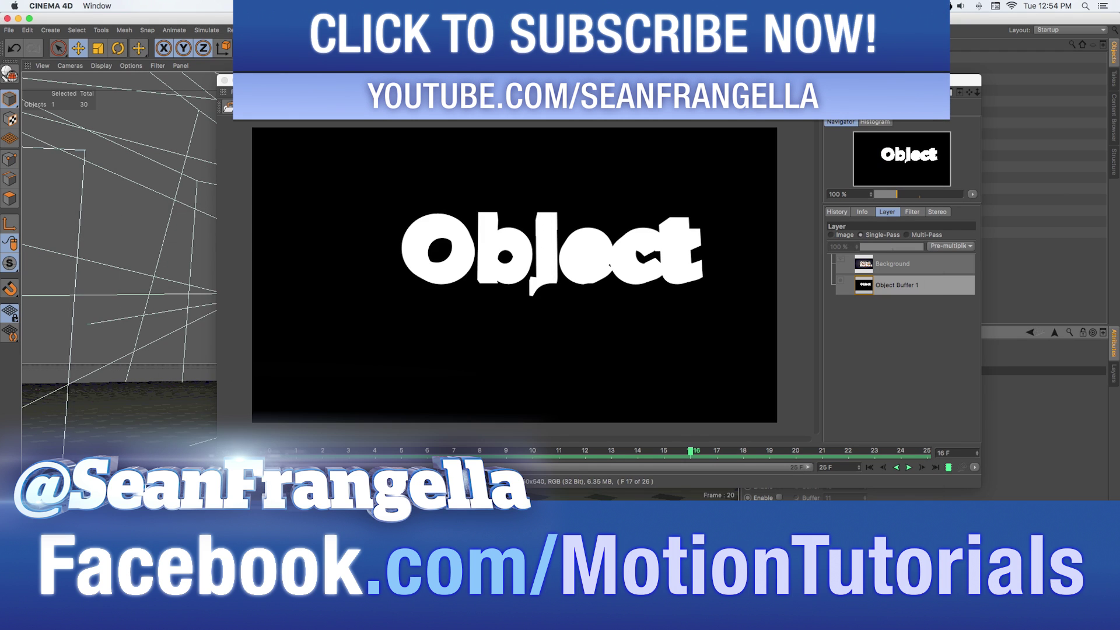